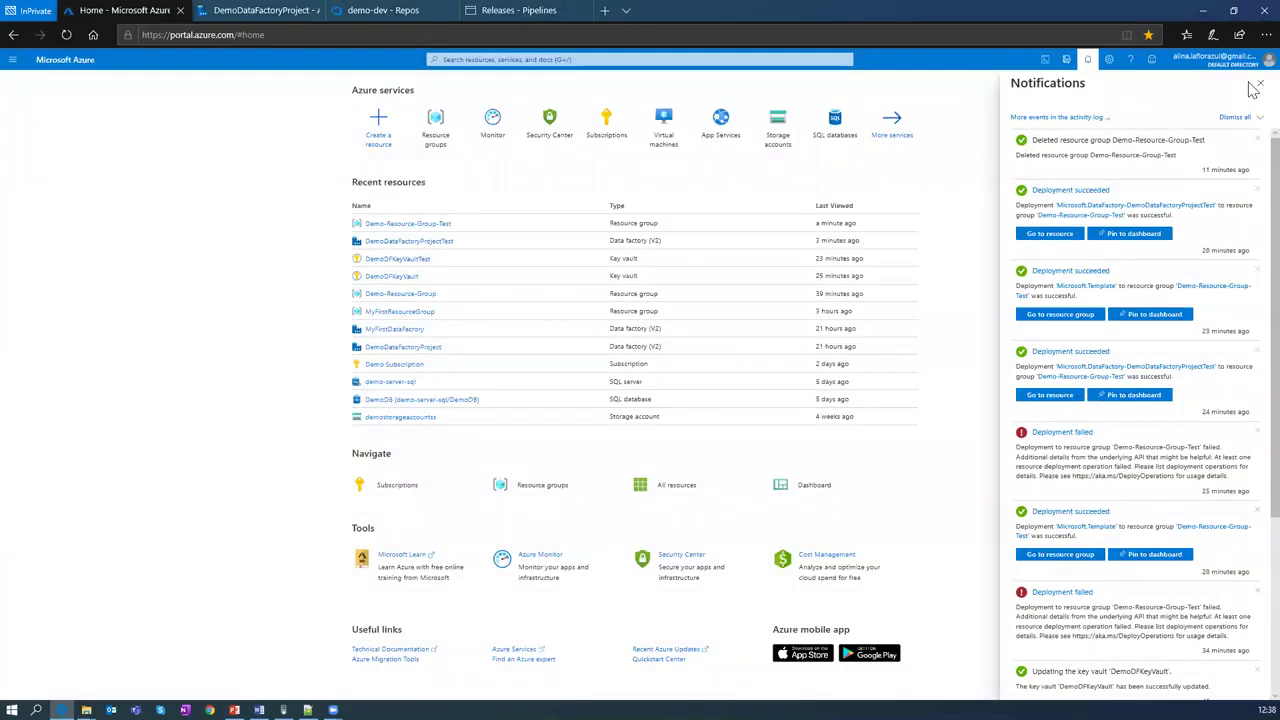
Step: Dismiss the notifications and list the resource groups, showing only Demo-Resource-Group
{"action": "left_click", "coordinate": [1260, 83]}
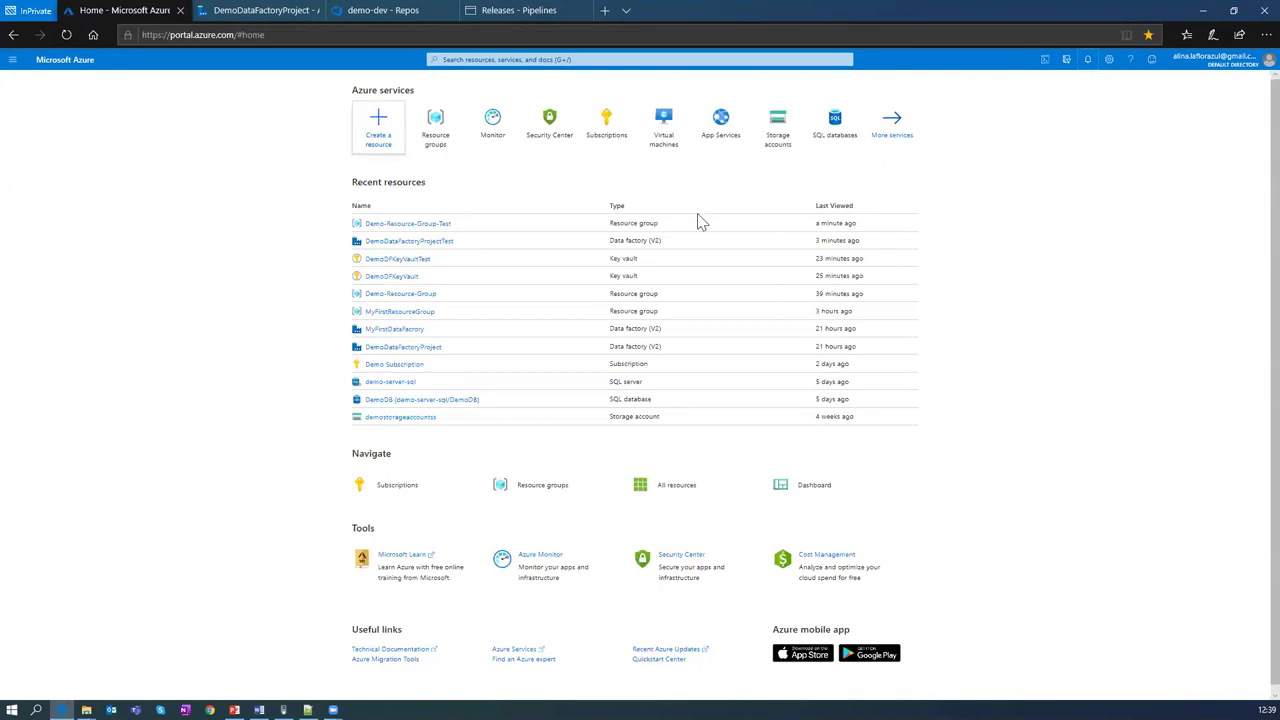
{"action": "mouse_move", "coordinate": [605, 145]}
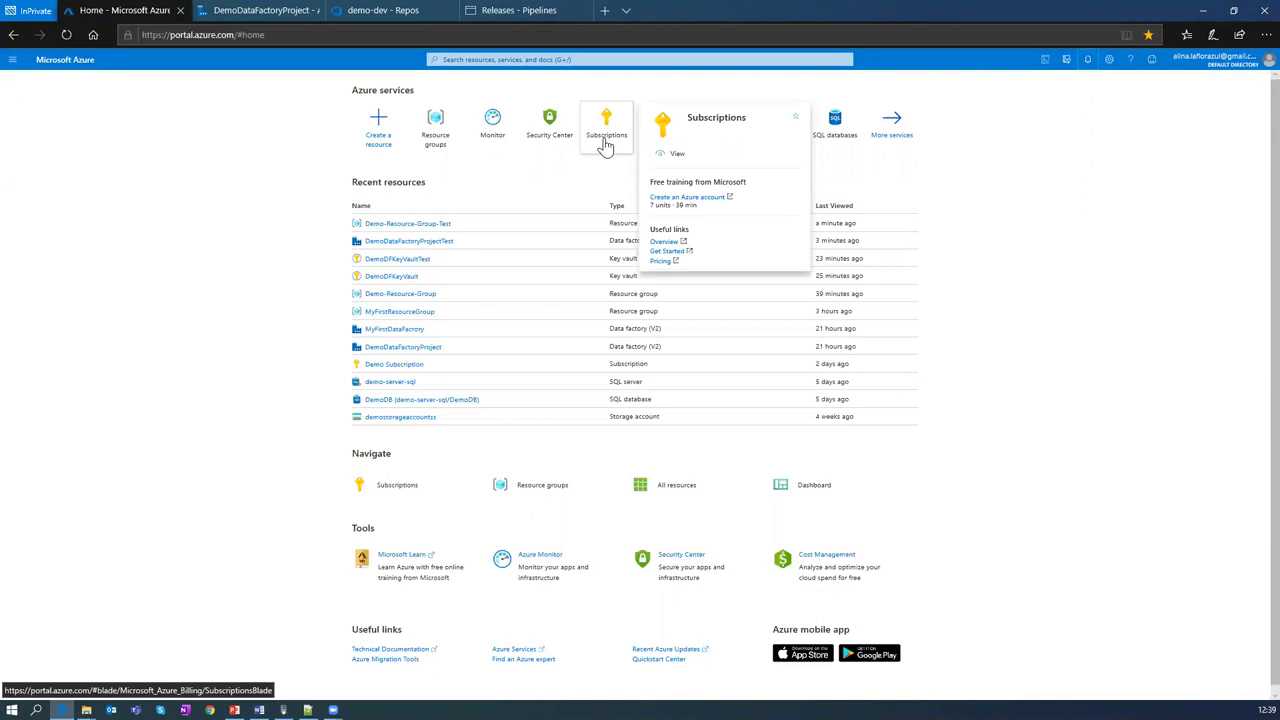
{"action": "left_click", "coordinate": [441, 141]}
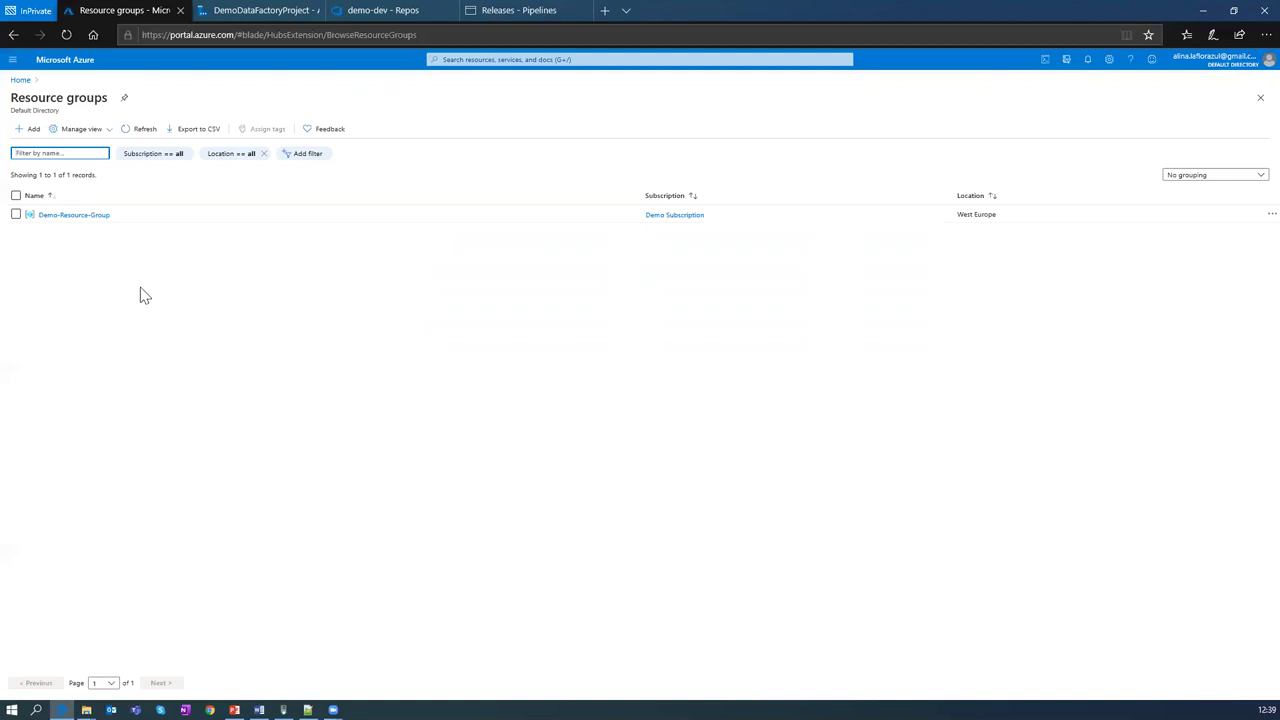
Step: Go into Demo-Resource-Group and open the DemoDFKeyVault key vault overview
{"action": "left_click", "coordinate": [76, 222]}
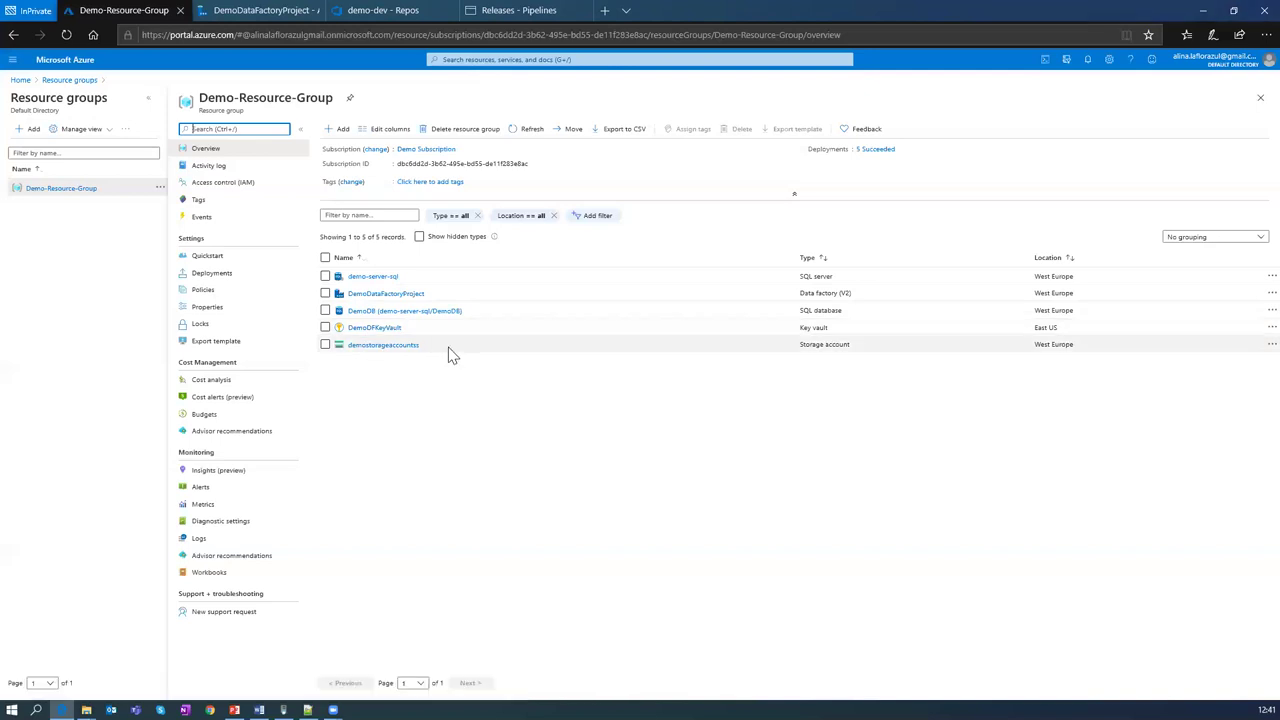
{"action": "left_click", "coordinate": [375, 328]}
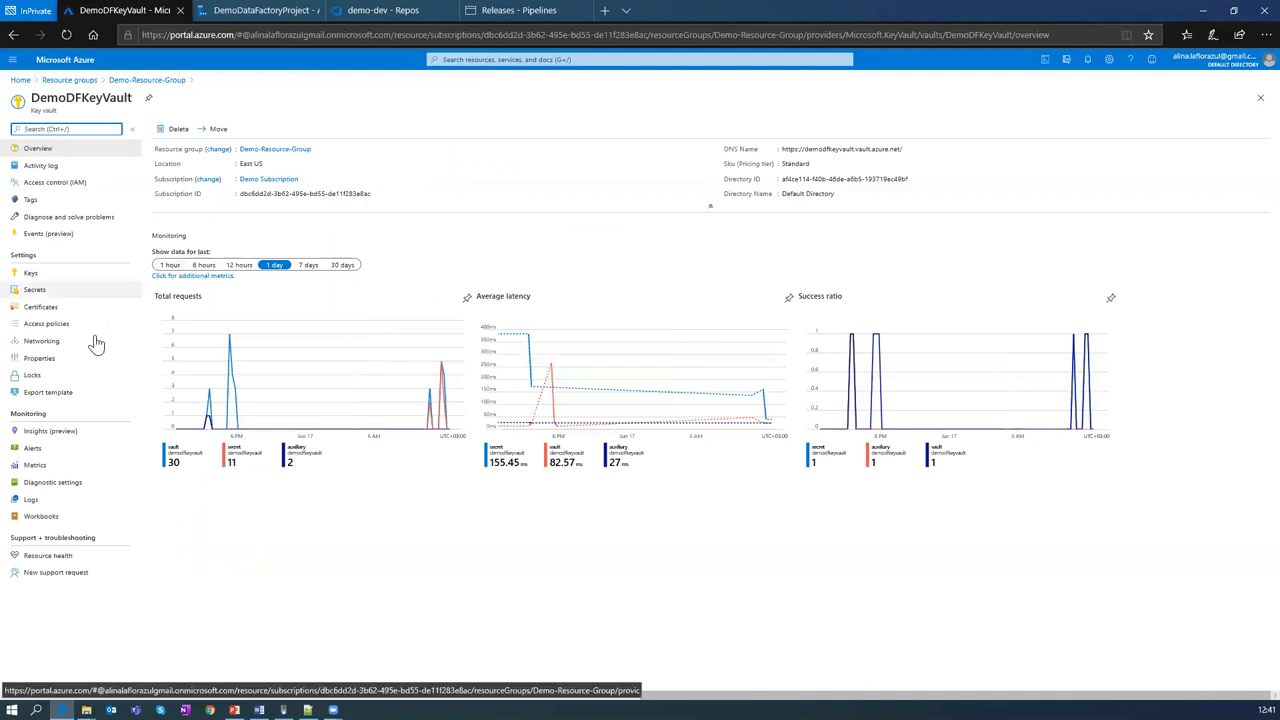
Step: Reveal the connection-string value of SQLonPremDB's current version, then return to Demo-Resource-Group
{"action": "left_click", "coordinate": [35, 290]}
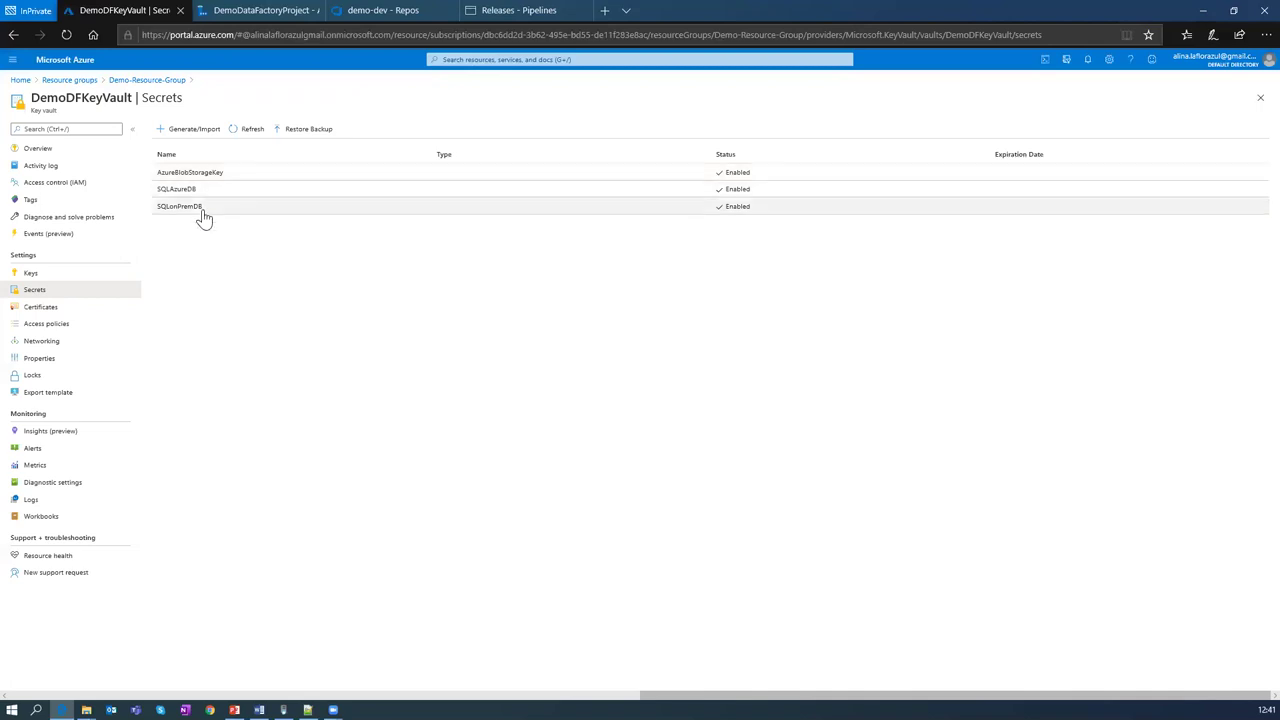
{"action": "left_click", "coordinate": [186, 207]}
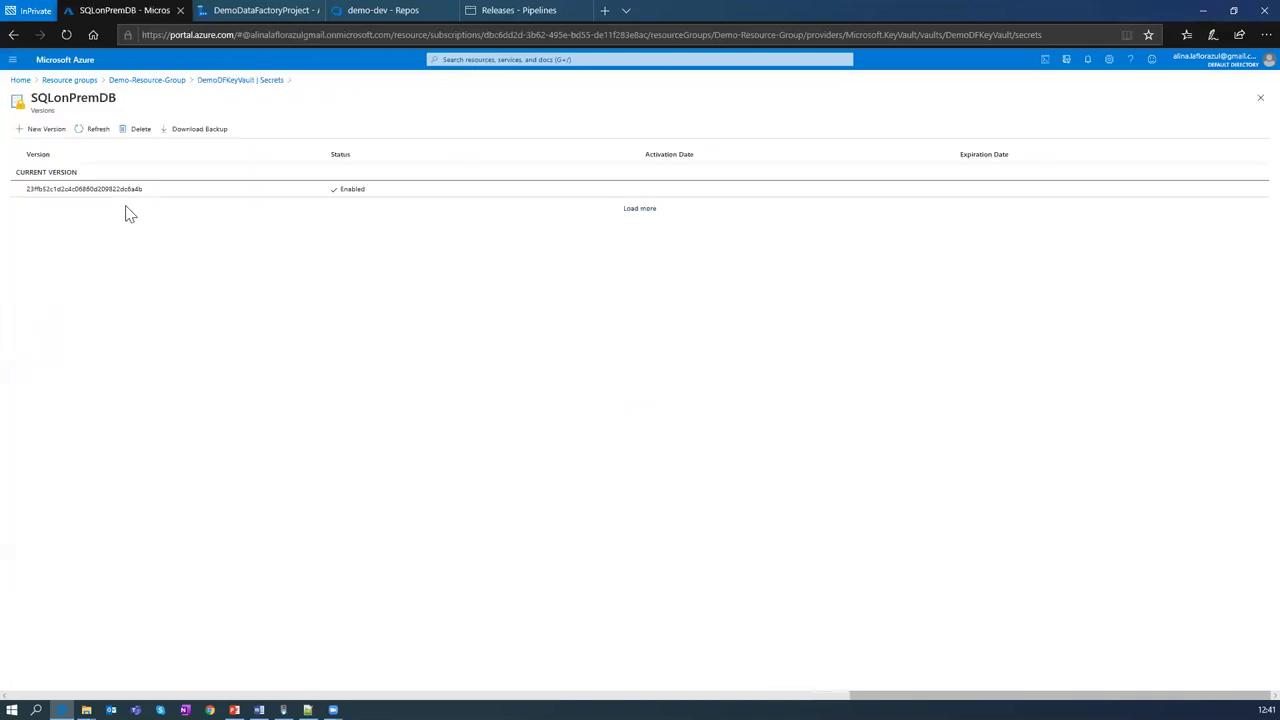
{"action": "left_click", "coordinate": [103, 190]}
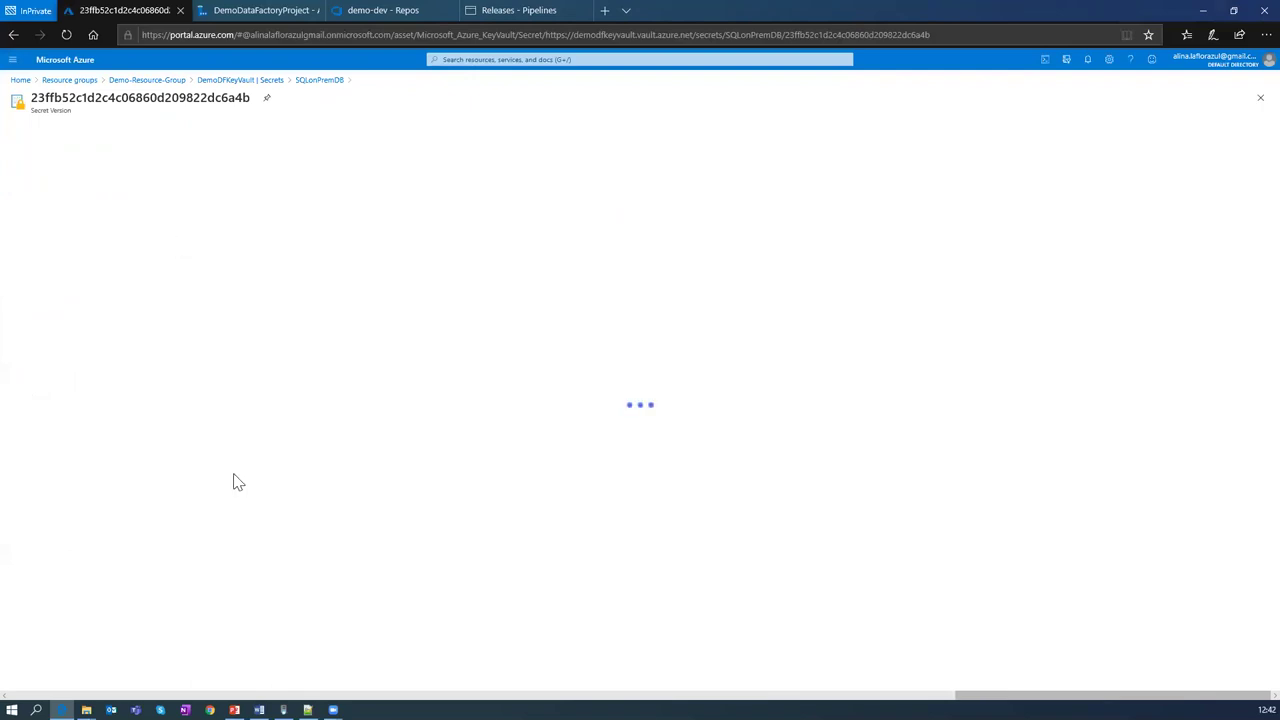
{"action": "left_click", "coordinate": [90, 405]}
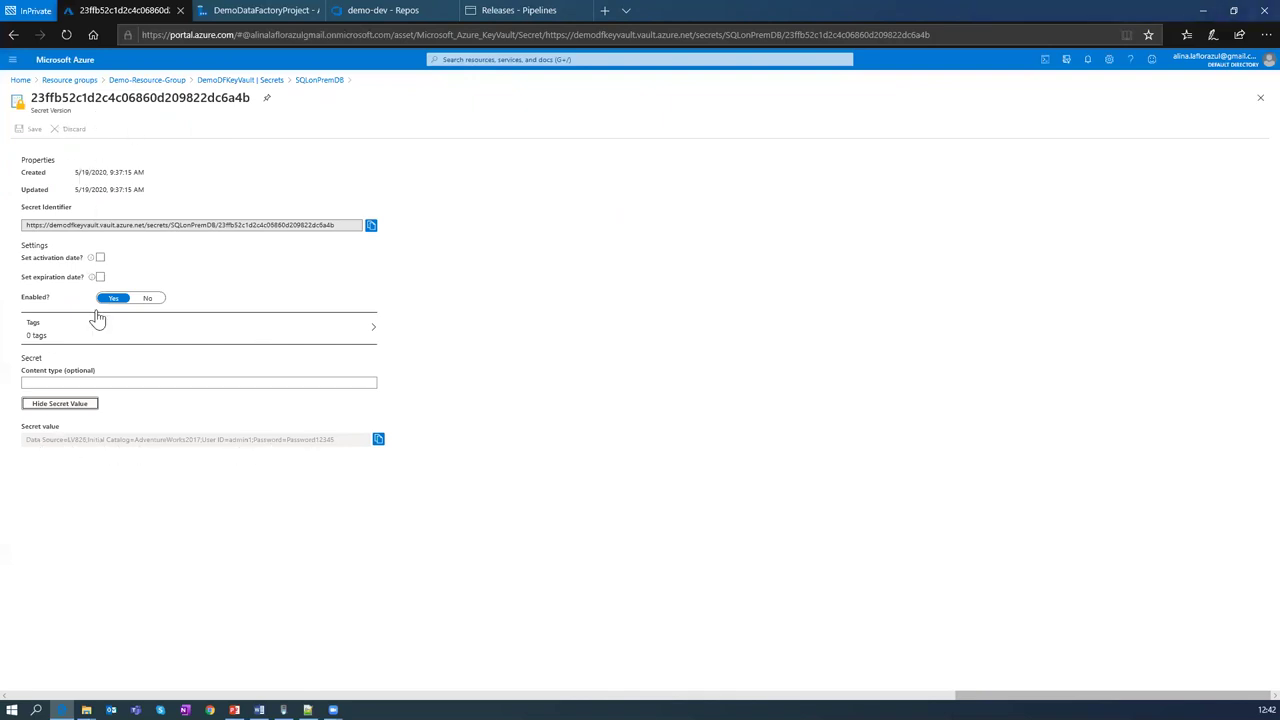
{"action": "left_click", "coordinate": [158, 81]}
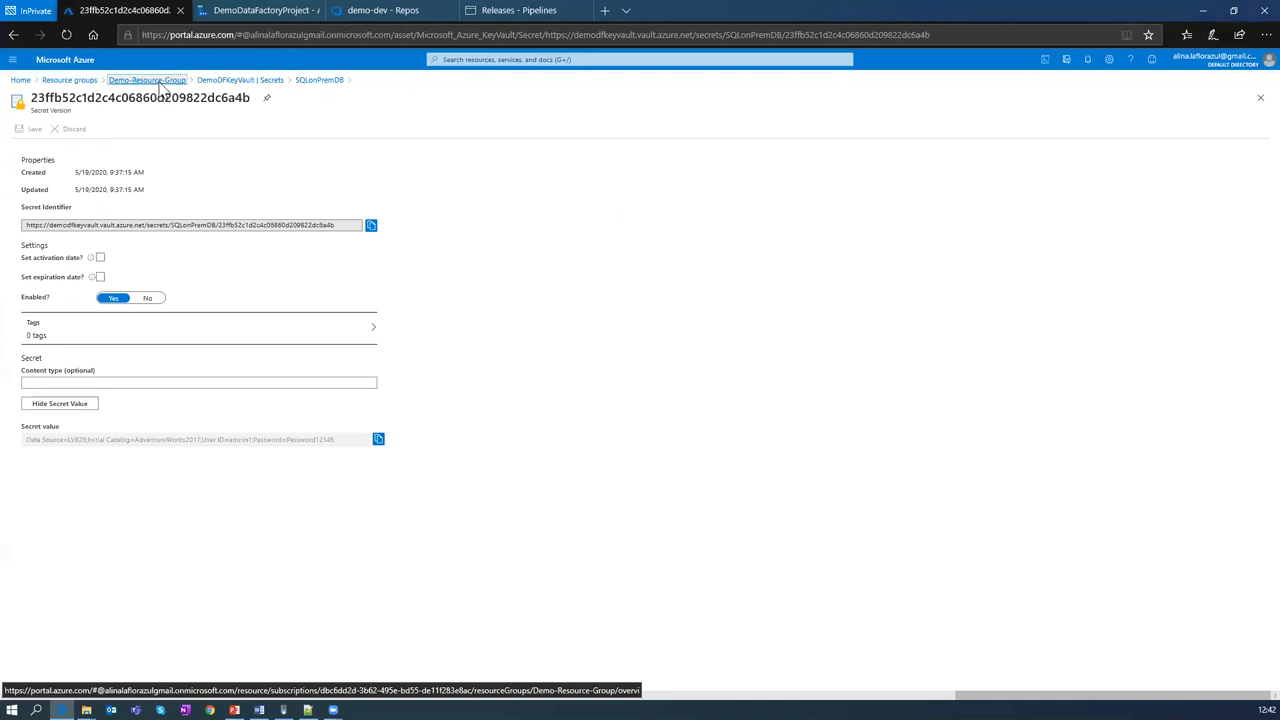
Step: Open DemoDataFactoryProject from Demo-Resource-Group and launch Author & Monitor in a new tab
{"action": "left_click", "coordinate": [362, 328]}
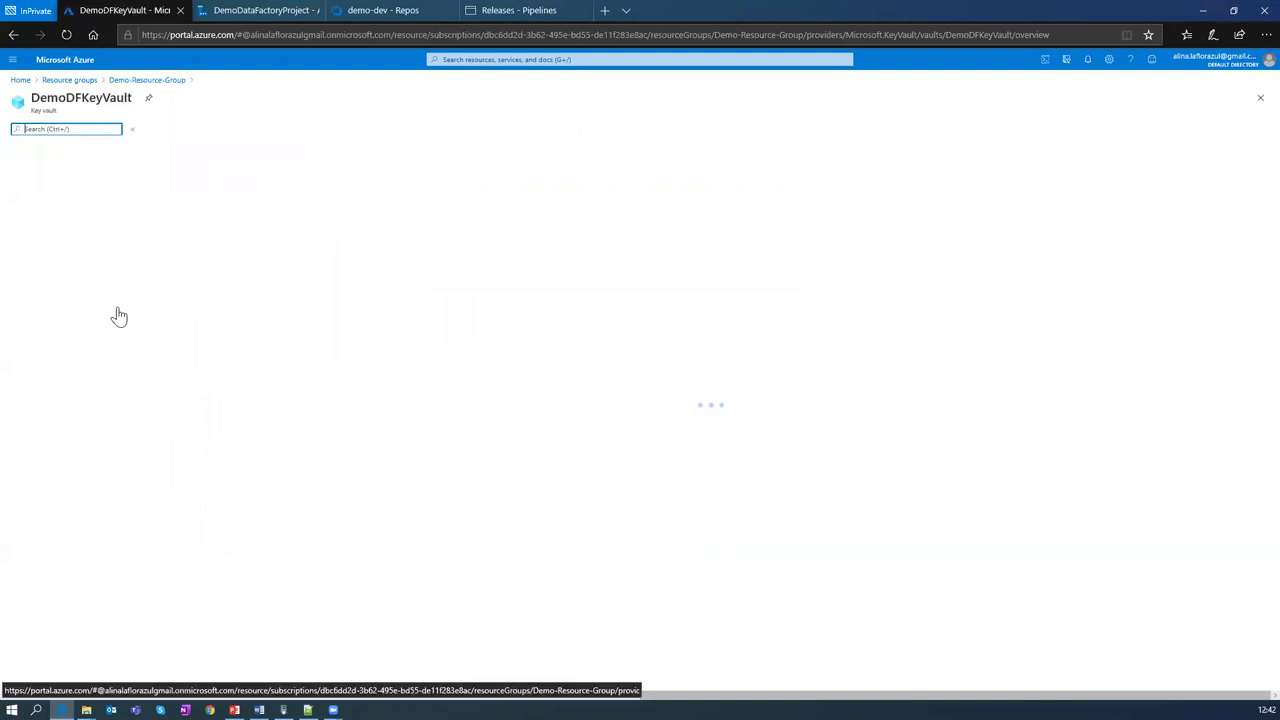
{"action": "left_click", "coordinate": [72, 81]}
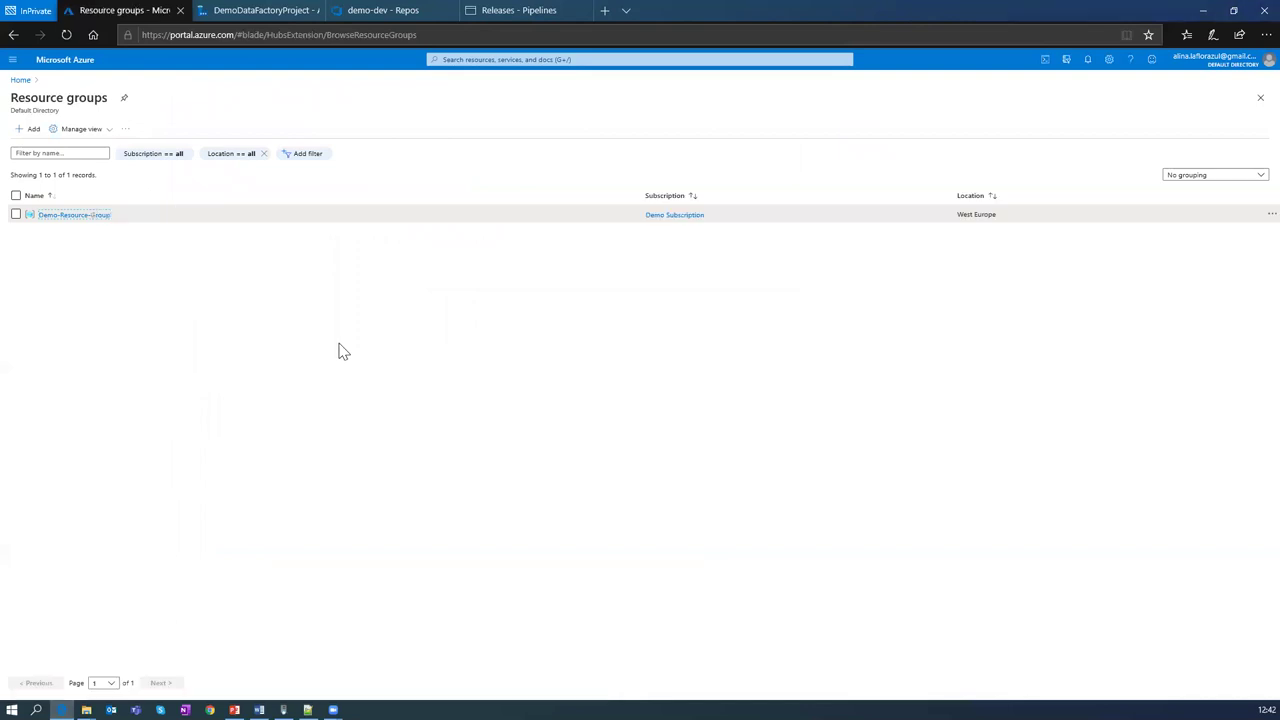
{"action": "left_click", "coordinate": [62, 214]}
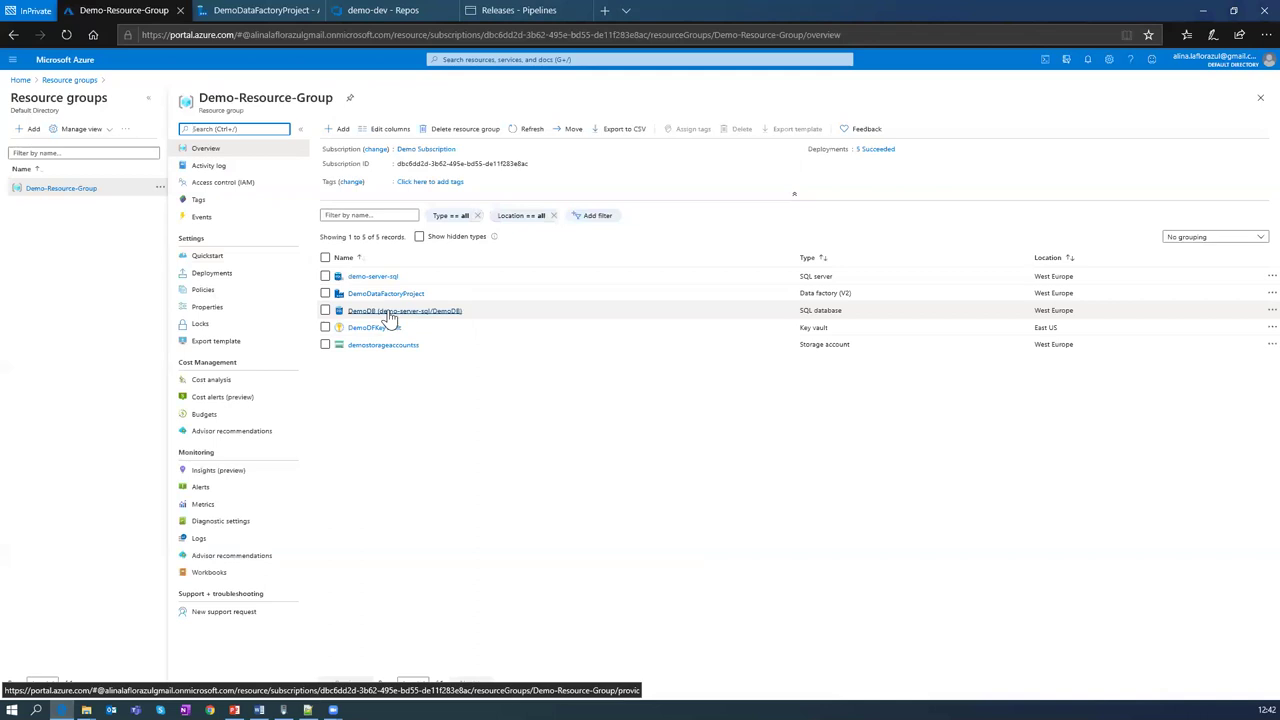
{"action": "left_click", "coordinate": [385, 294]}
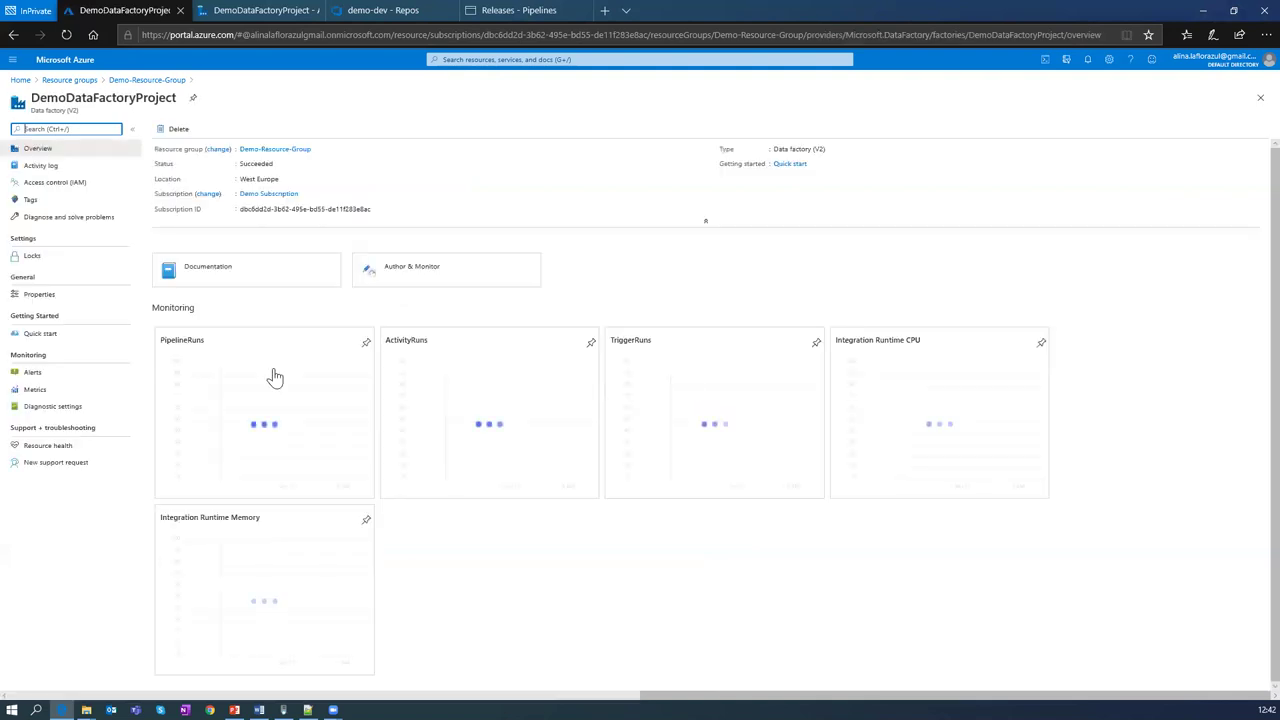
{"action": "left_click", "coordinate": [410, 272]}
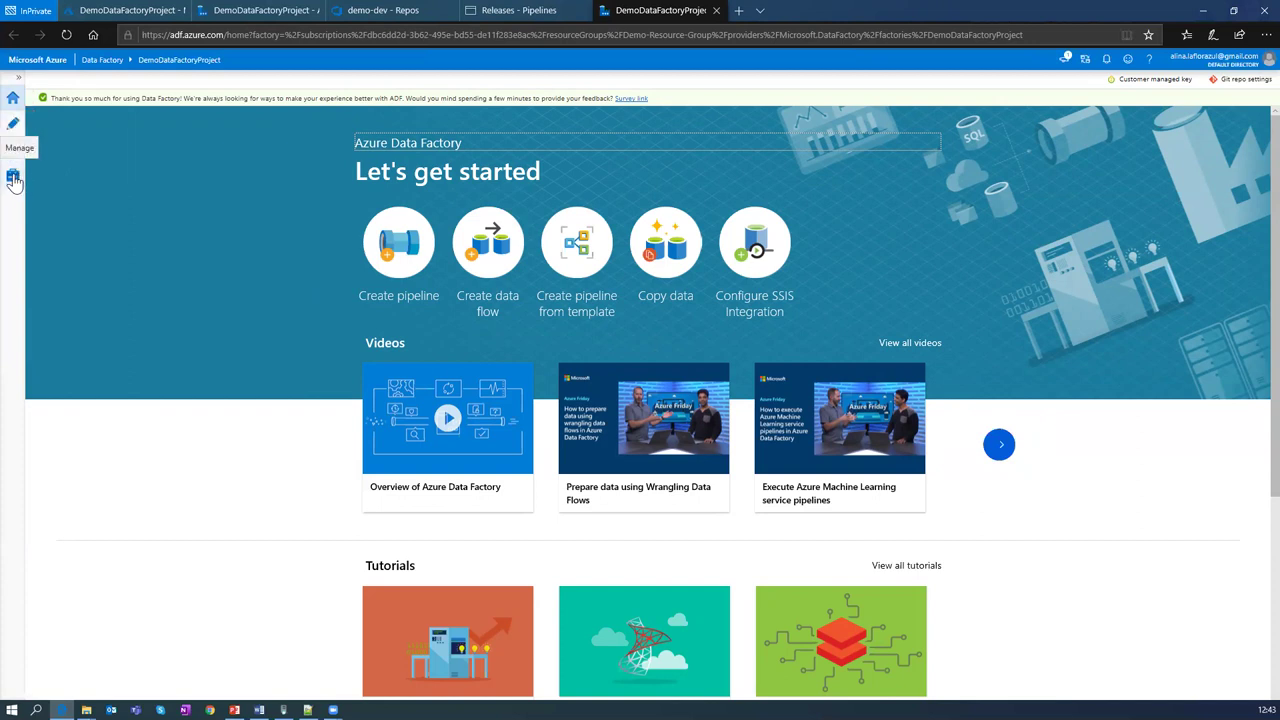
Step: Author on the existing demo-branch and expand Pipelines and Datasets to show DemoPipeline and four datasets
{"action": "left_click", "coordinate": [13, 126]}
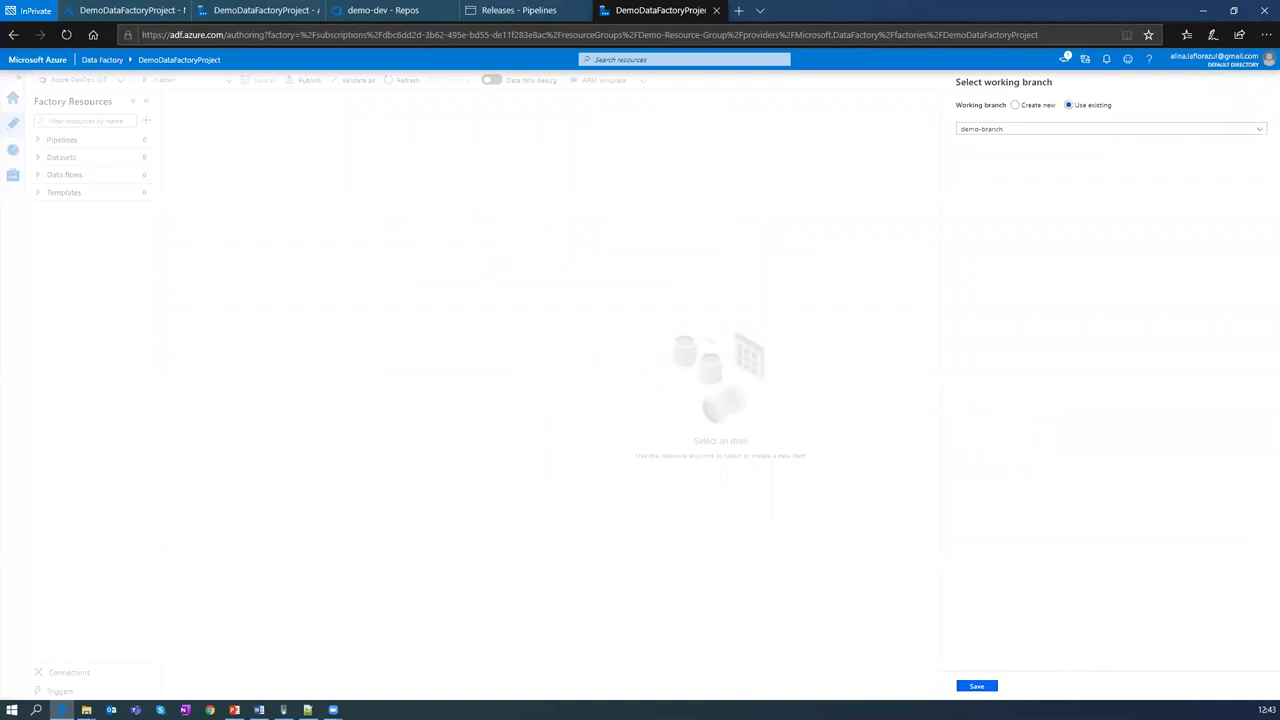
{"action": "left_click", "coordinate": [976, 686]}
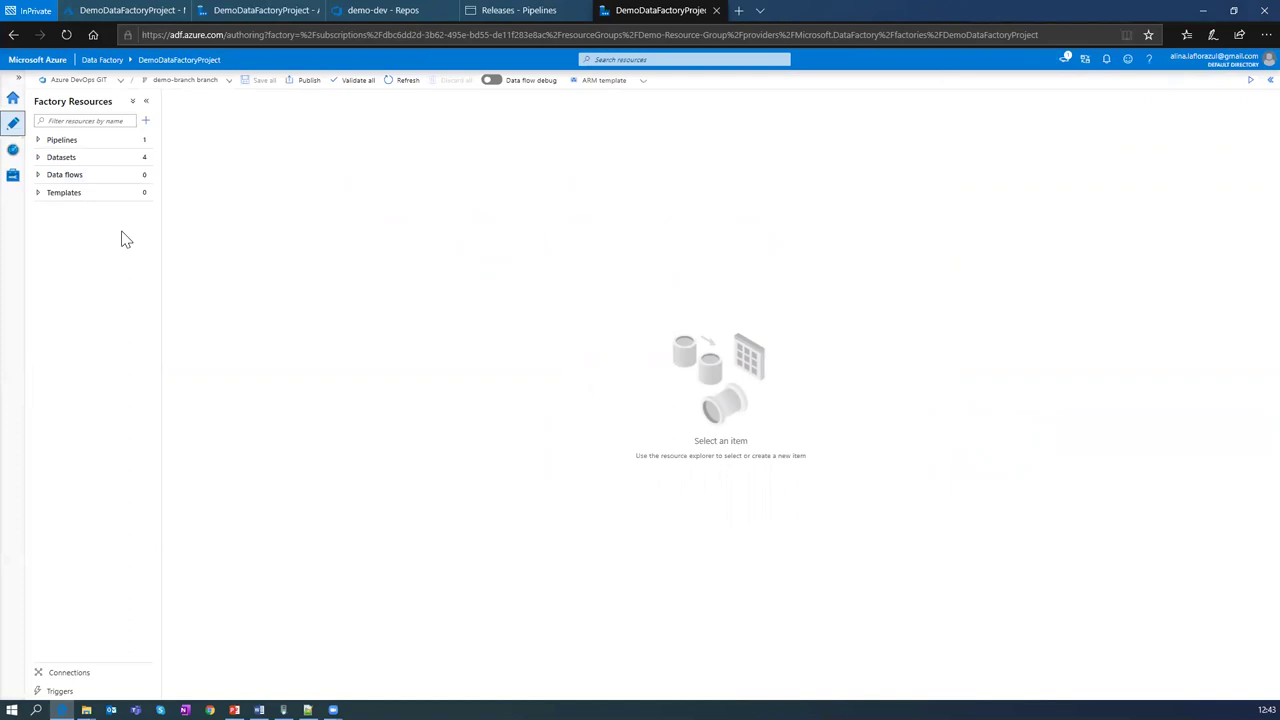
{"action": "left_click", "coordinate": [38, 140]}
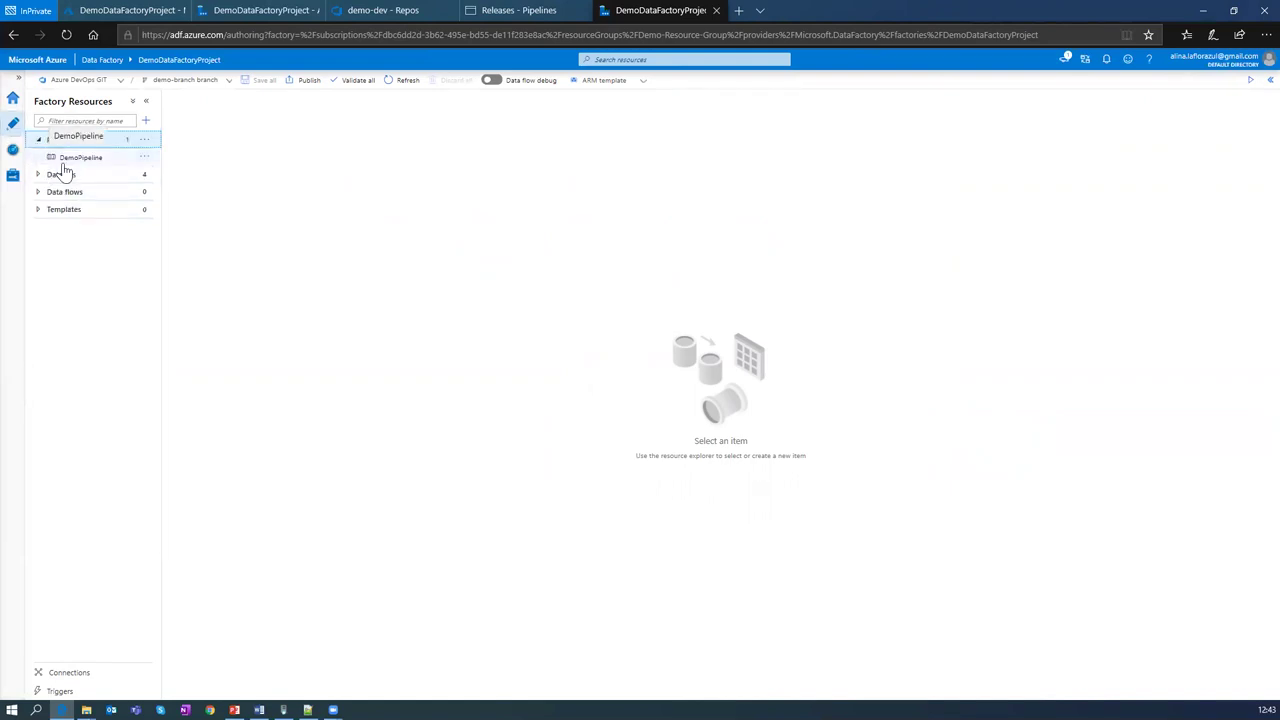
{"action": "left_click", "coordinate": [38, 174]}
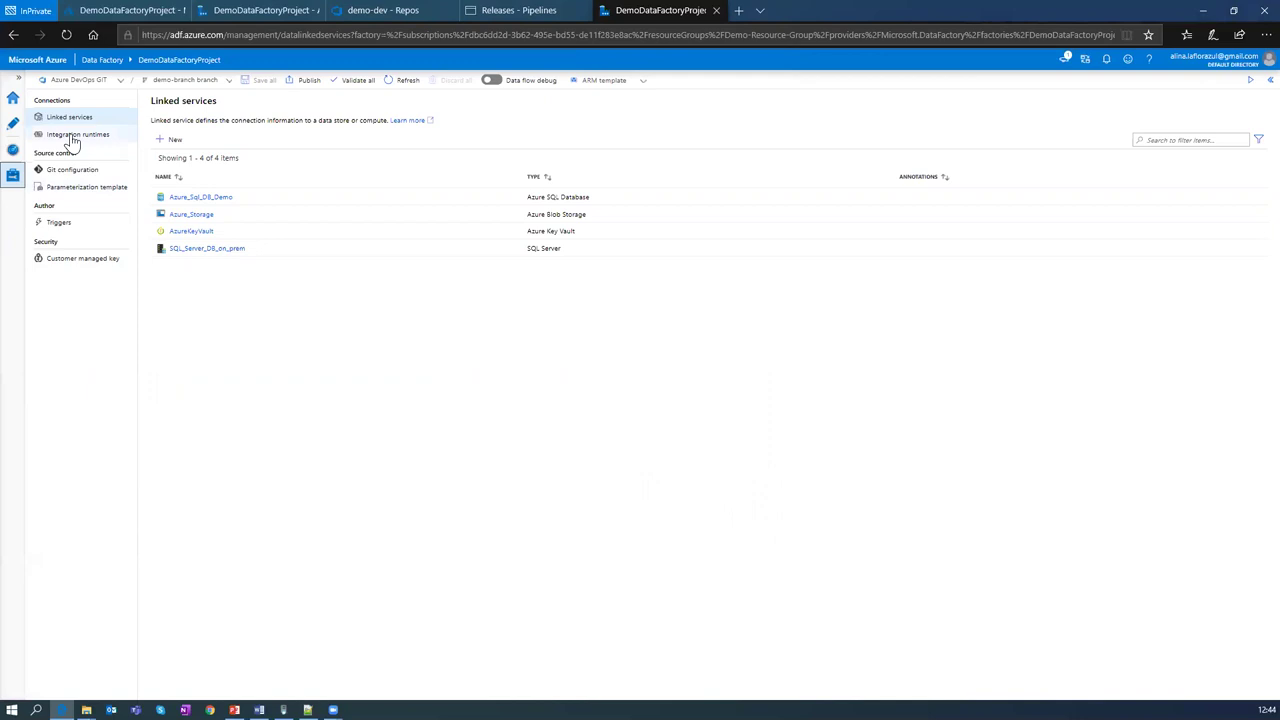
{"action": "left_click", "coordinate": [64, 140]}
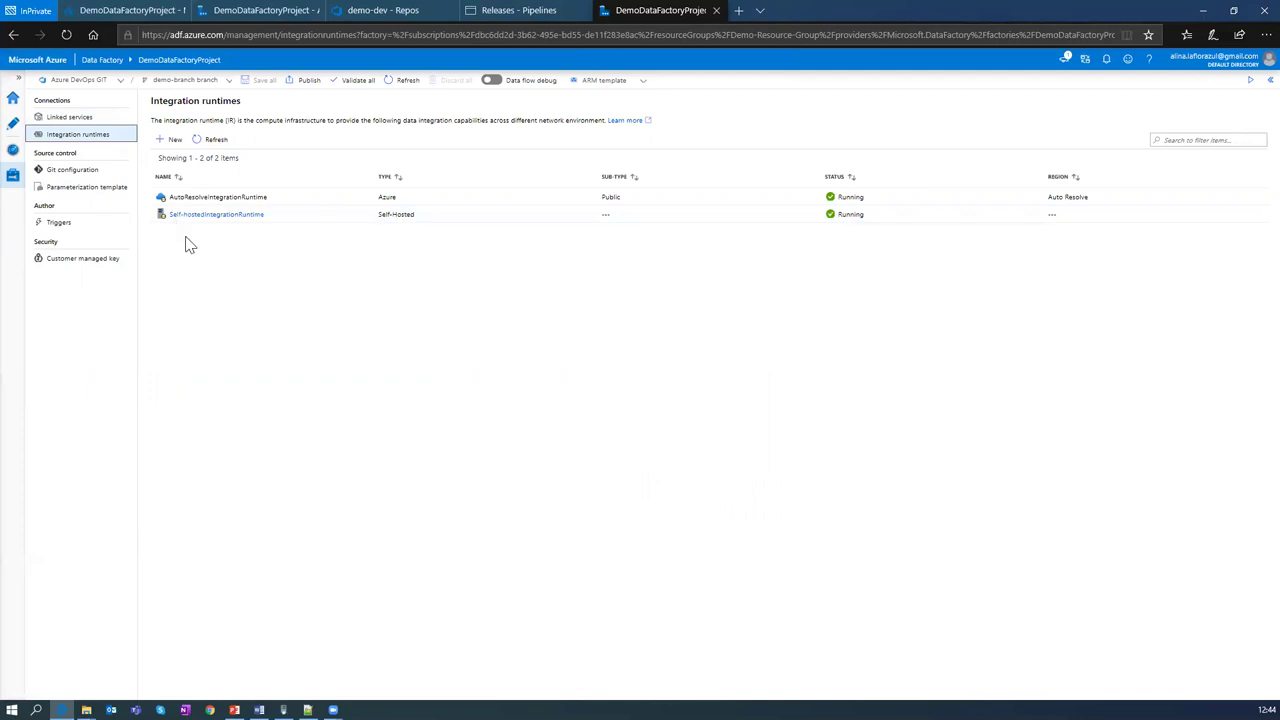
{"action": "left_click", "coordinate": [259, 710]}
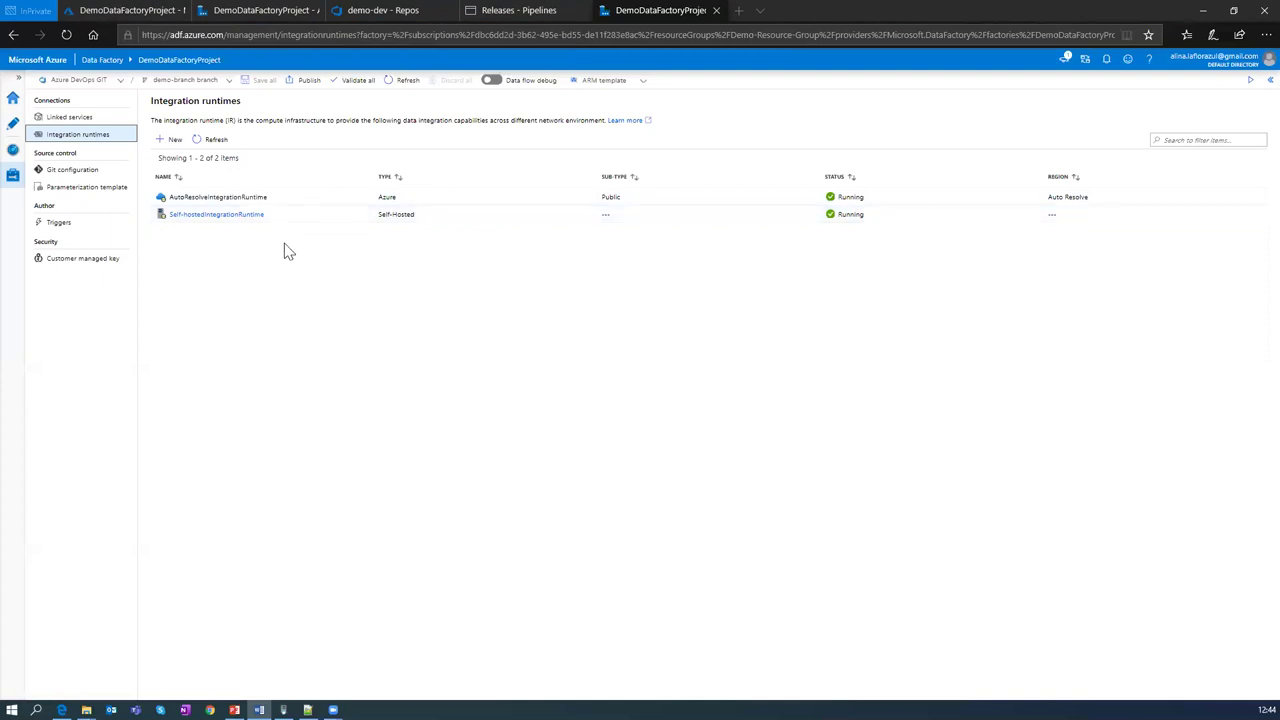
{"action": "left_click", "coordinate": [74, 118]}
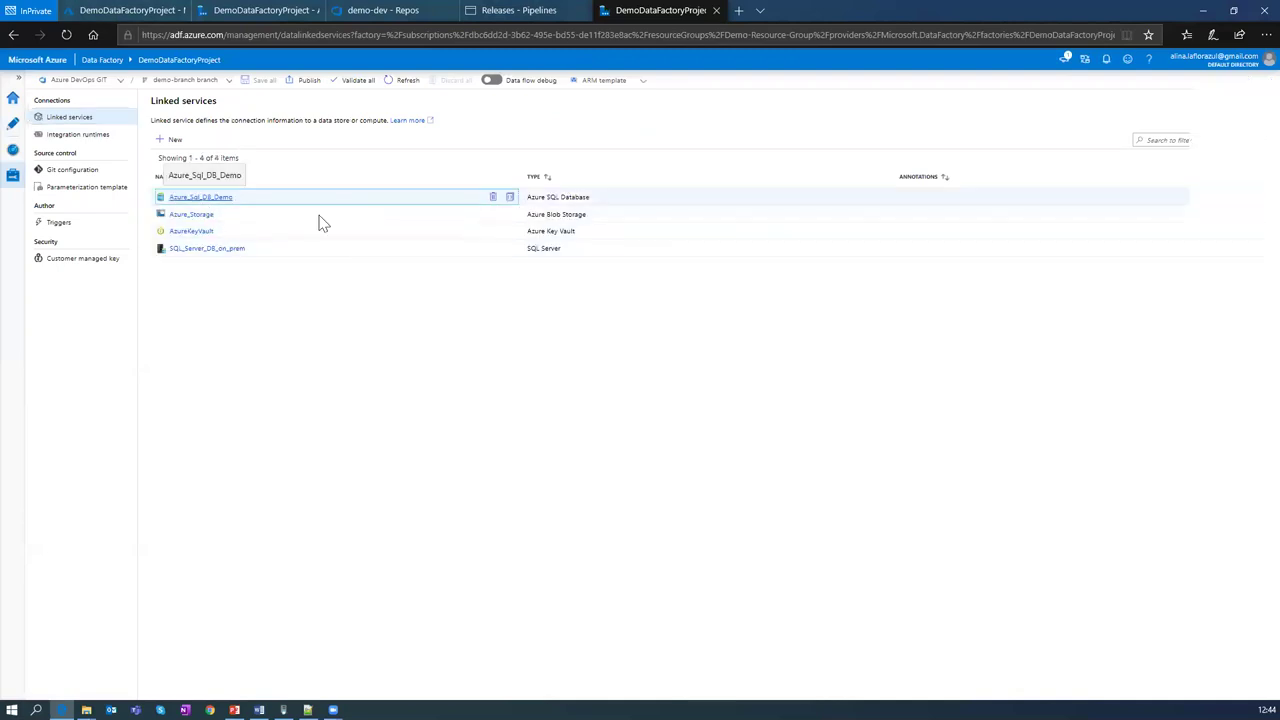
Step: Review Azure_Sql_DB_Demo's AzureKeyVault secret SQLAzureDB setting and cancel without saving
{"action": "left_click", "coordinate": [319, 216]}
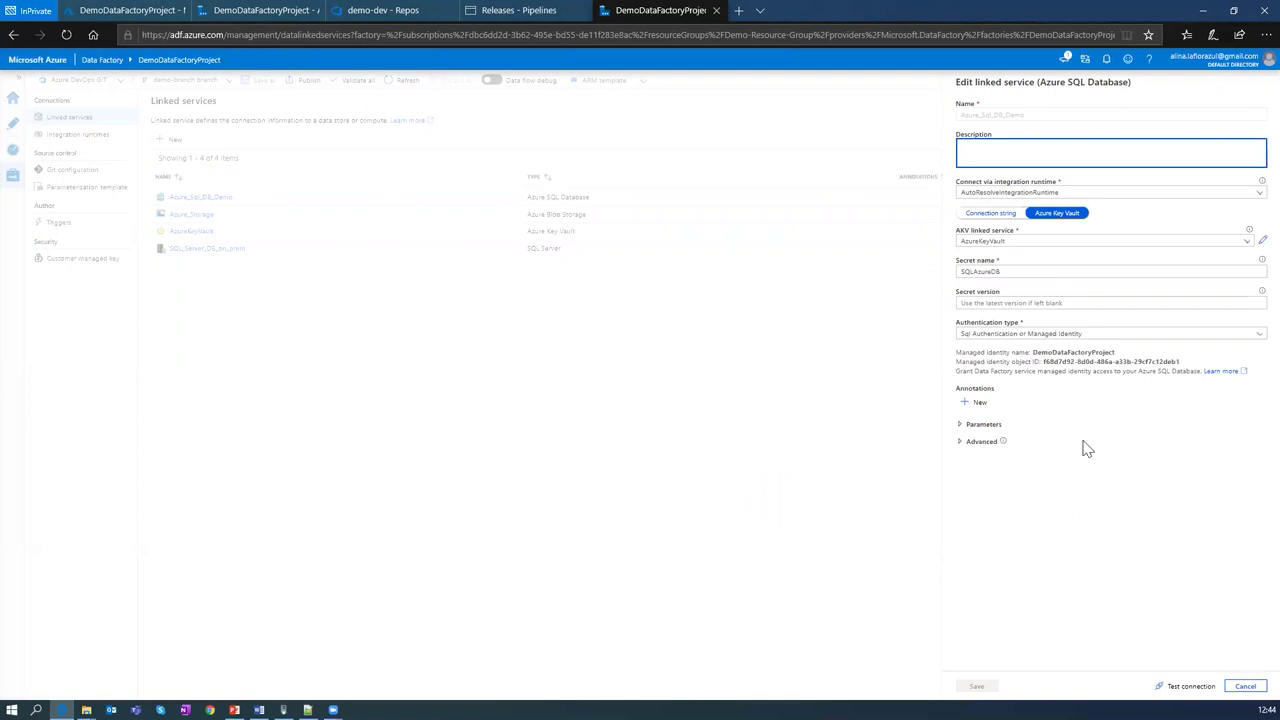
{"action": "left_click", "coordinate": [1246, 687]}
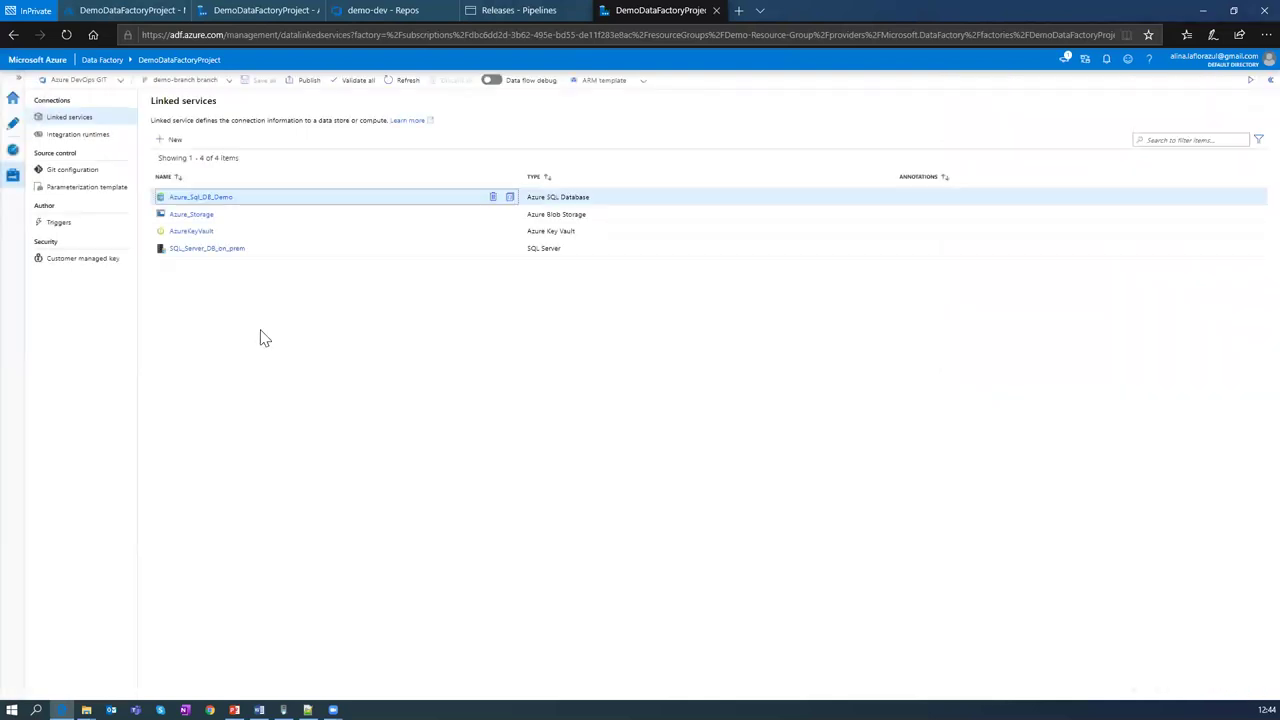
{"action": "left_click", "coordinate": [211, 253]}
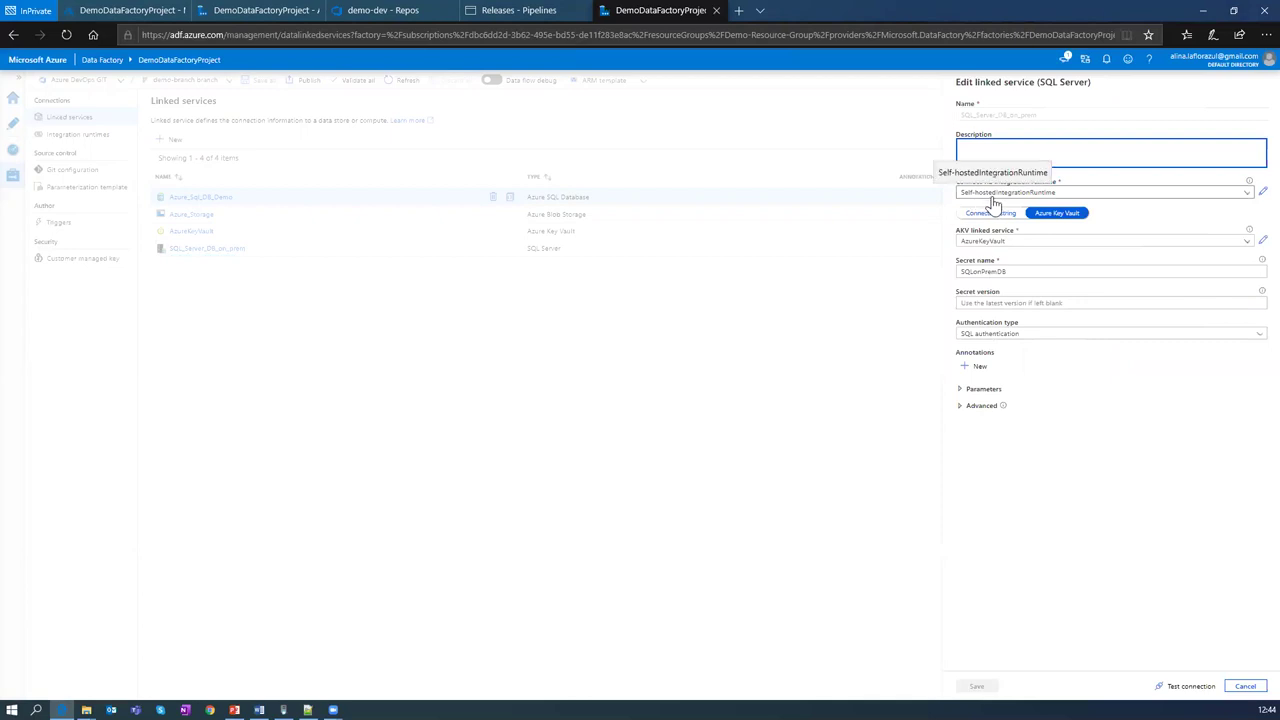
{"action": "left_click", "coordinate": [1243, 685]}
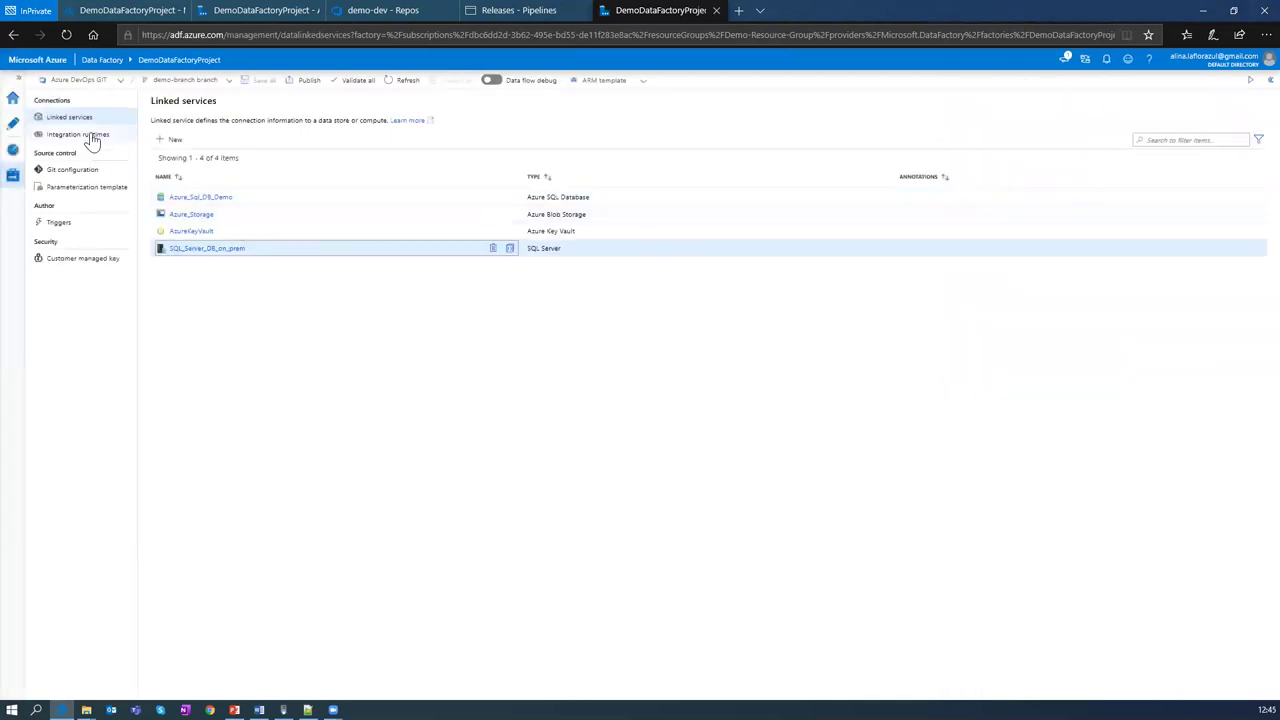
Step: Inspect Self-hostedIntegrationRuntime and its Configuration Manager, confirming it is running and connected
{"action": "left_click", "coordinate": [89, 136]}
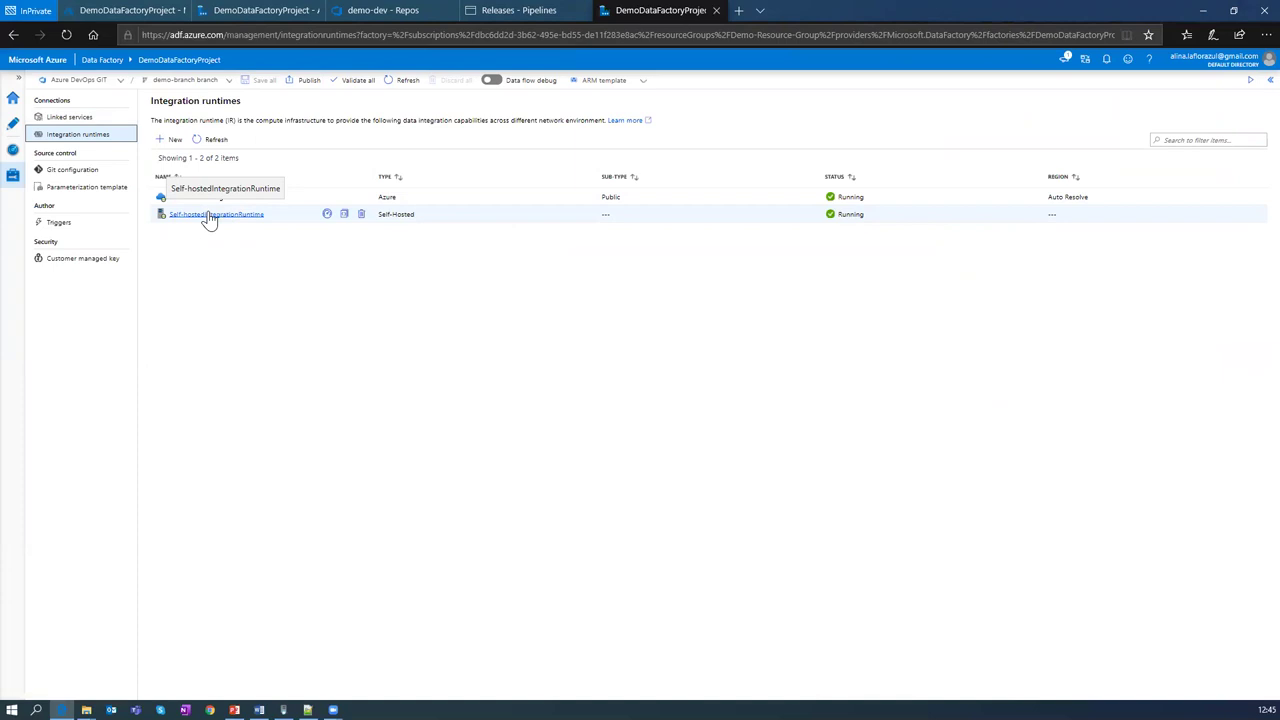
{"action": "left_click", "coordinate": [209, 217]}
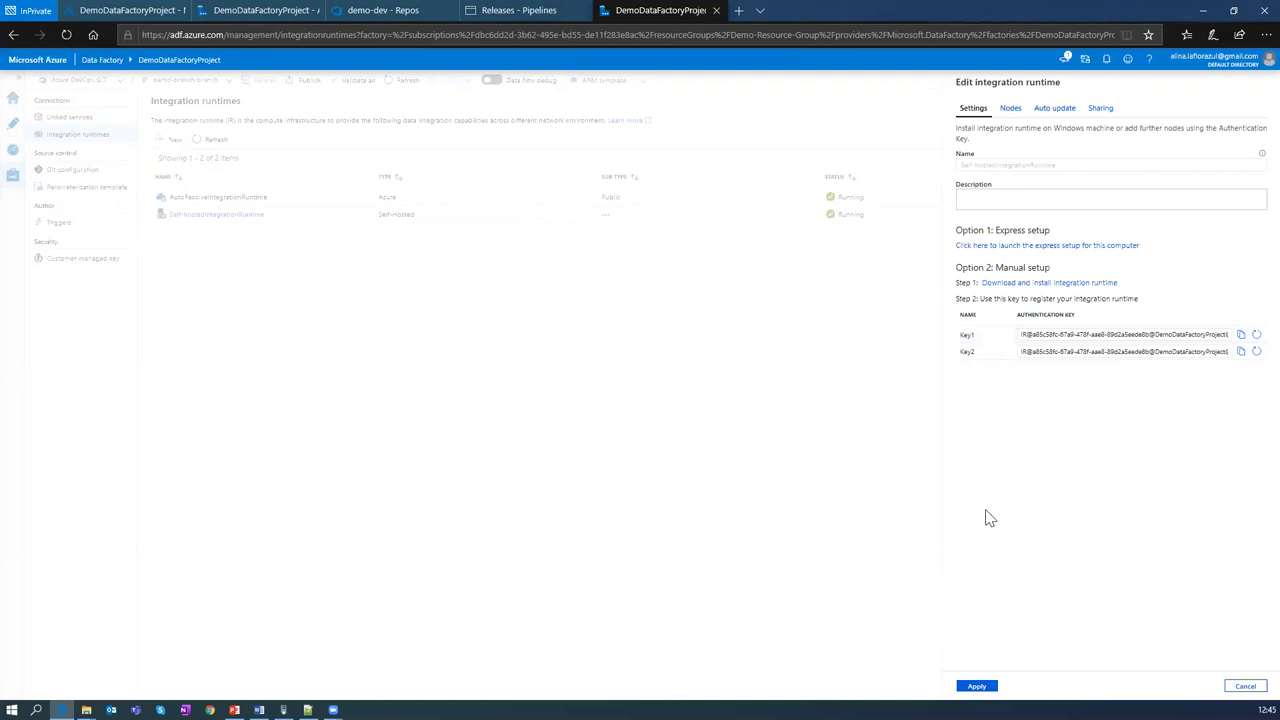
{"action": "left_click", "coordinate": [284, 710]}
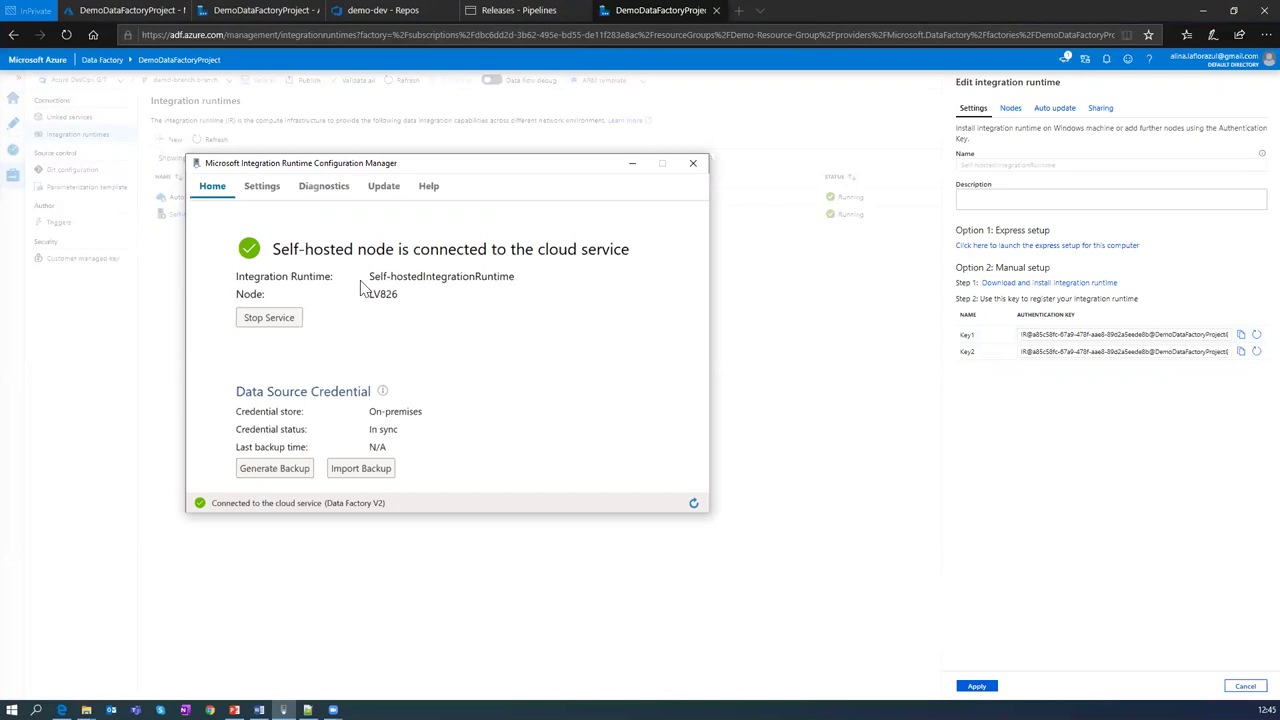
{"action": "left_click", "coordinate": [633, 167]}
{"action": "left_click", "coordinate": [1245, 686]}
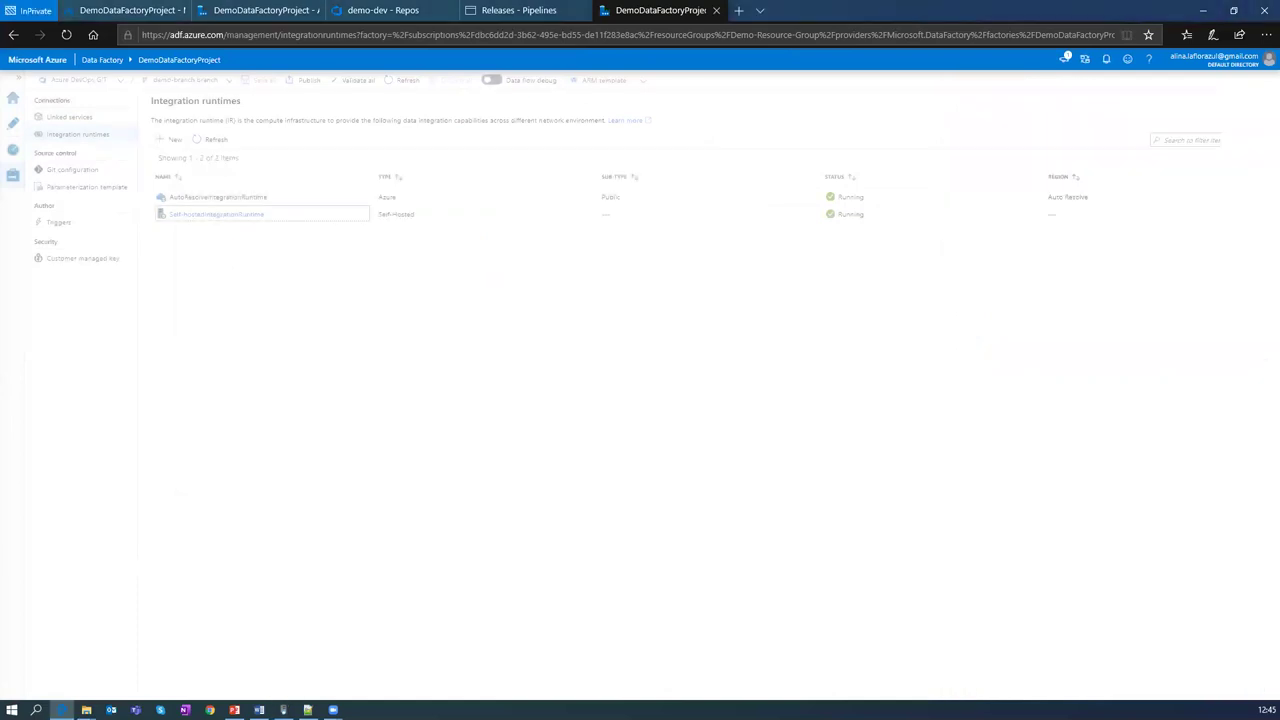
Step: Test SQL_Server_DB_on_prem on AutoResolveIntegrationRuntime, then discard the edit after the test fails
{"action": "left_click", "coordinate": [68, 119]}
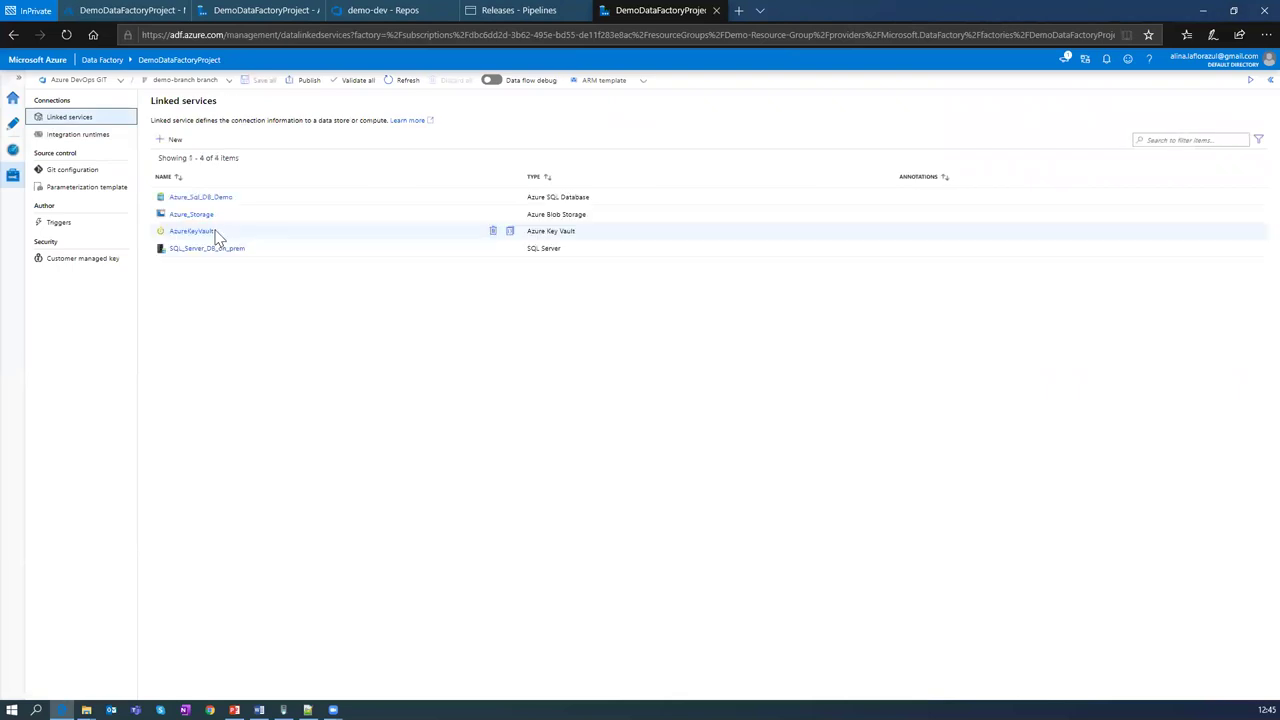
{"action": "left_click", "coordinate": [203, 249]}
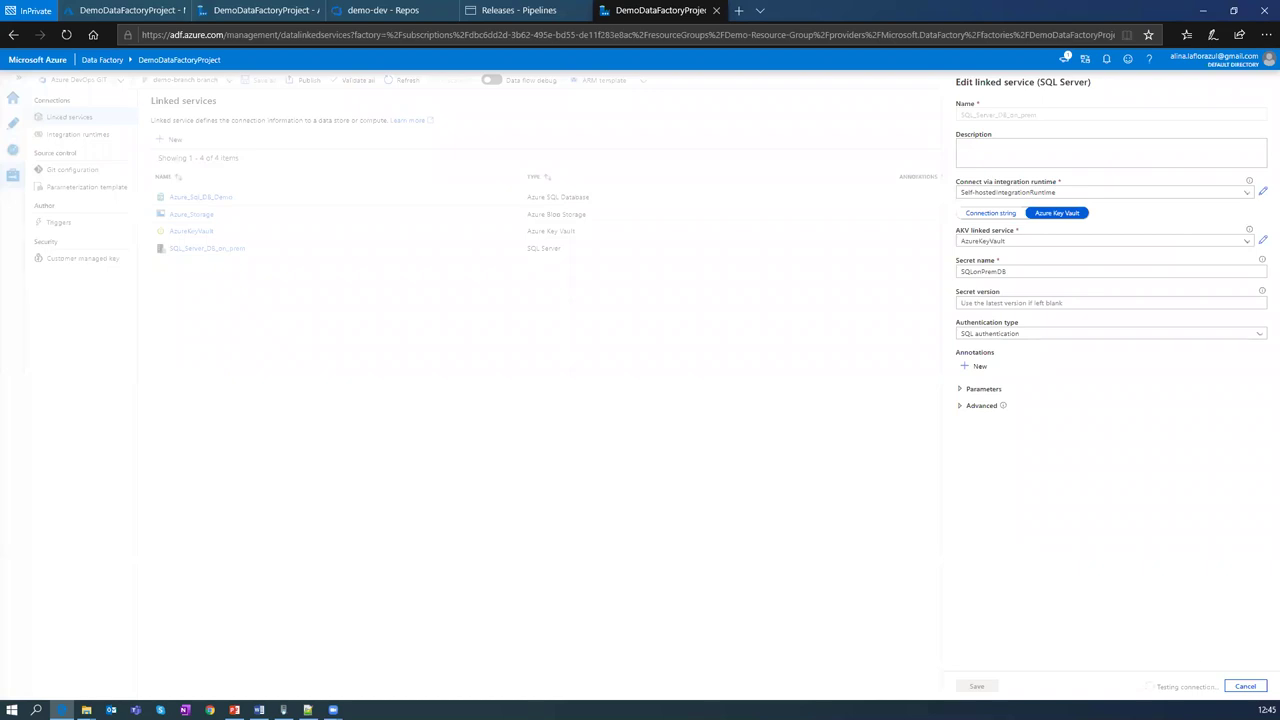
{"action": "left_click", "coordinate": [1246, 194]}
{"action": "left_click", "coordinate": [1048, 228]}
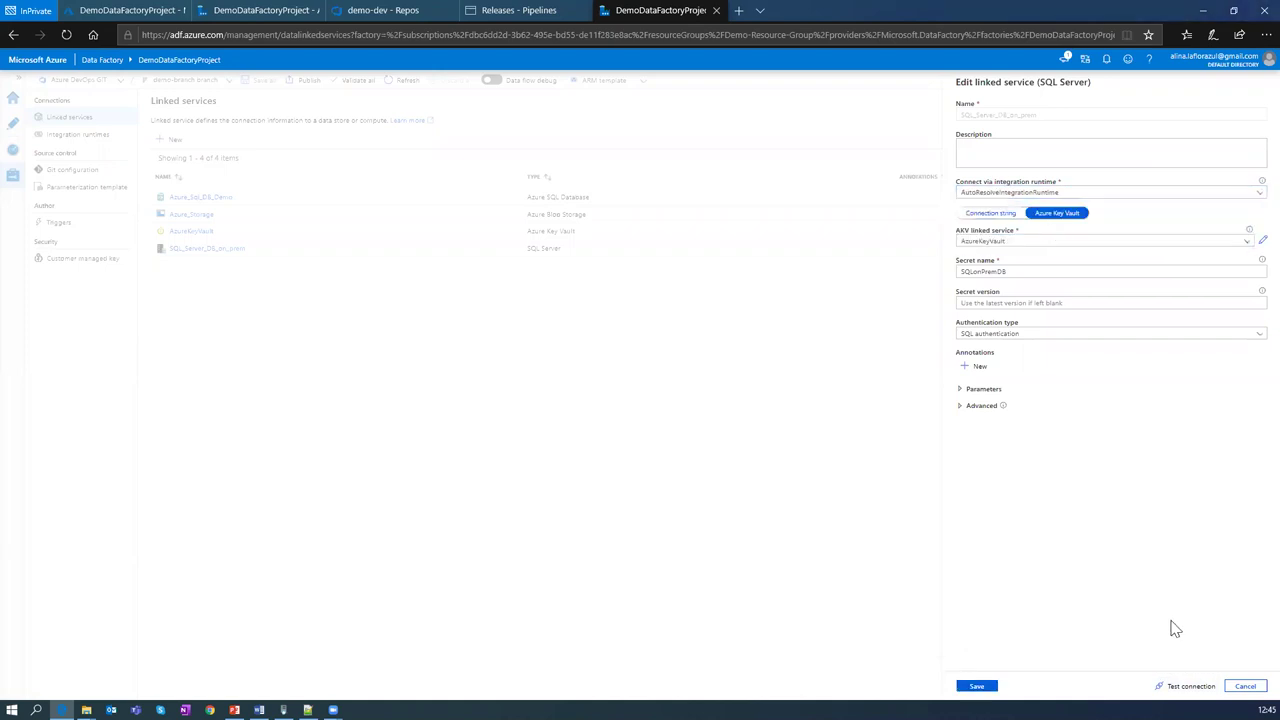
{"action": "left_click", "coordinate": [1190, 686]}
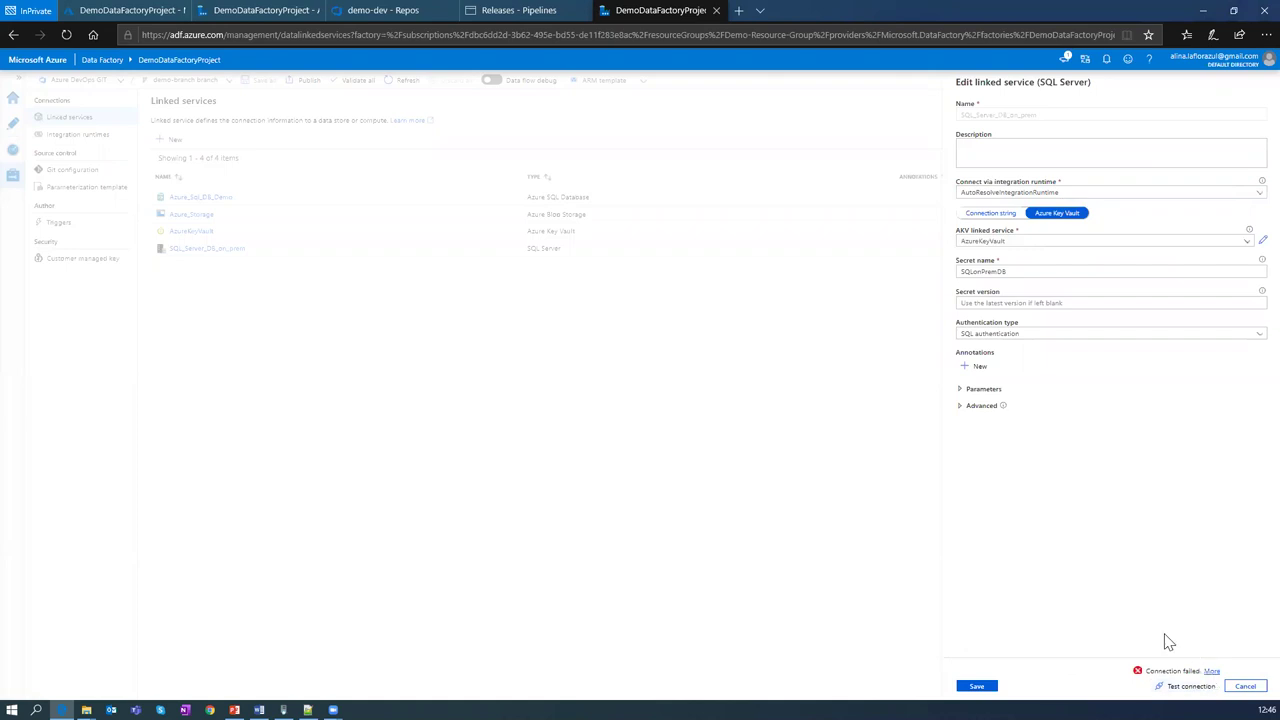
{"action": "left_click", "coordinate": [1240, 684]}
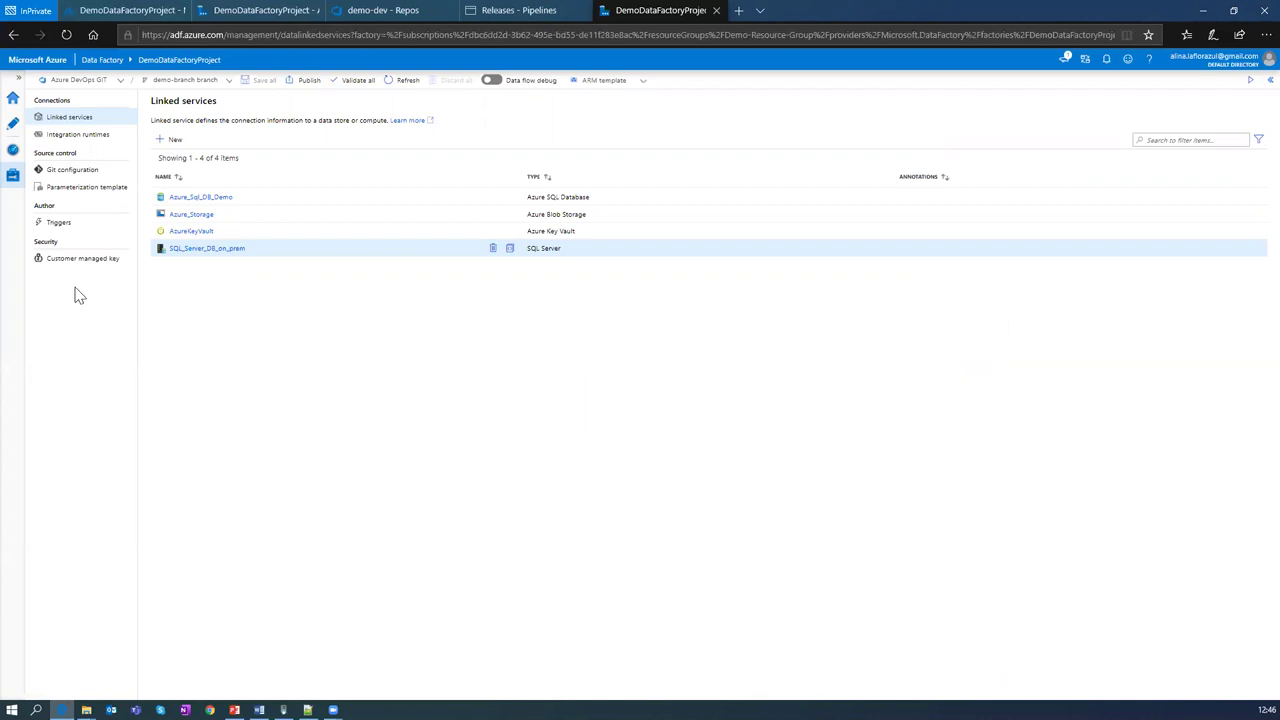
Step: Show the Git configuration: demo-dev repository, master collaboration branch, adf_publish publish branch
{"action": "left_click", "coordinate": [86, 175]}
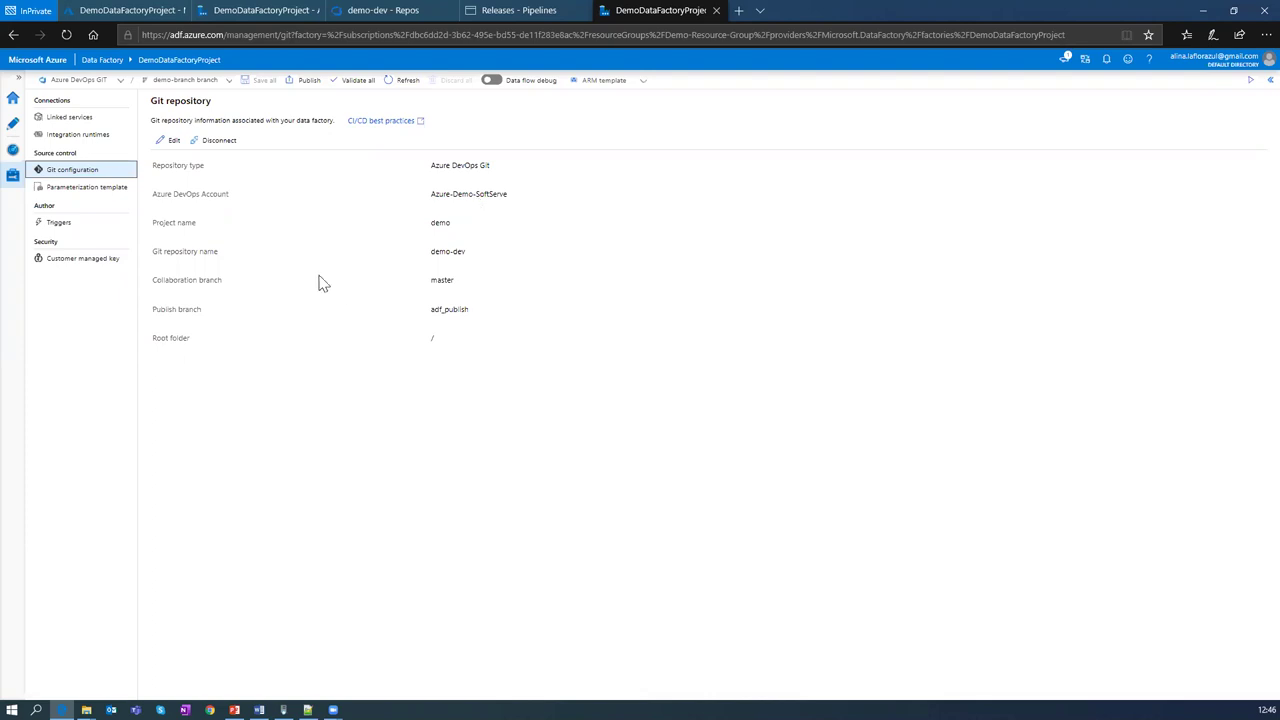
Step: Return to the Author view and check the repository and branch lists, staying on demo-branch
{"action": "left_click", "coordinate": [14, 122]}
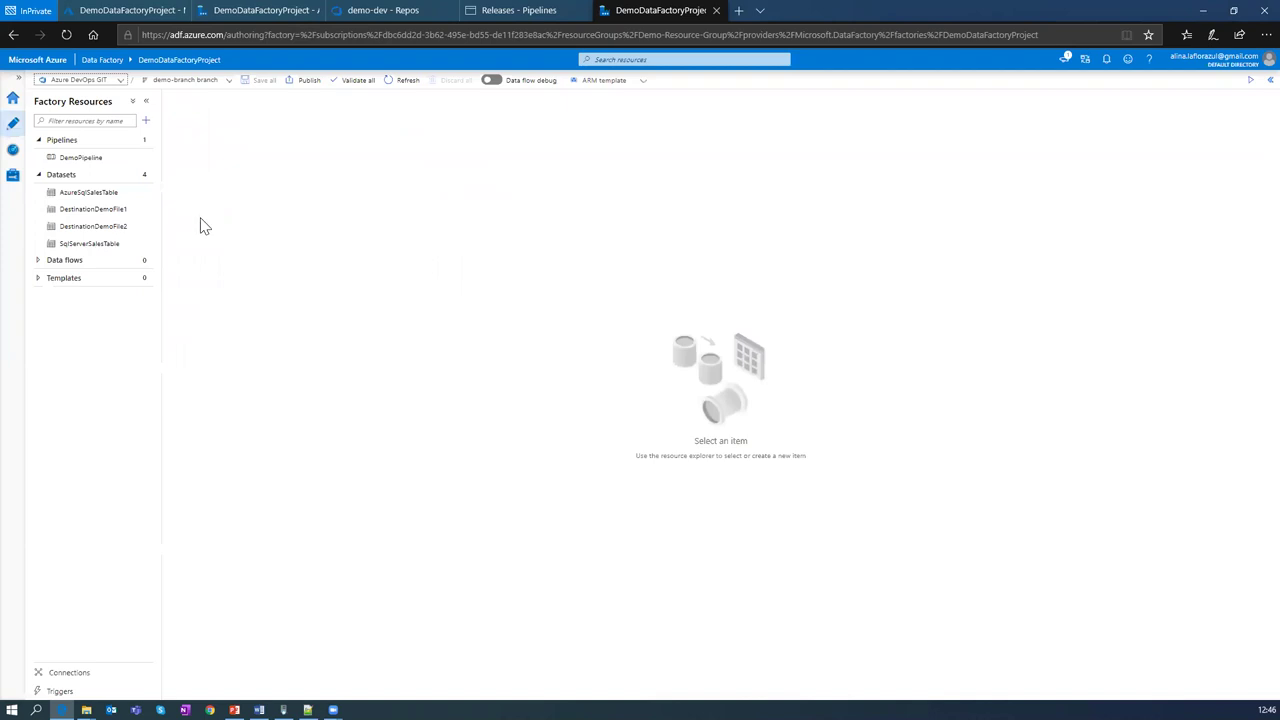
{"action": "left_click", "coordinate": [118, 82]}
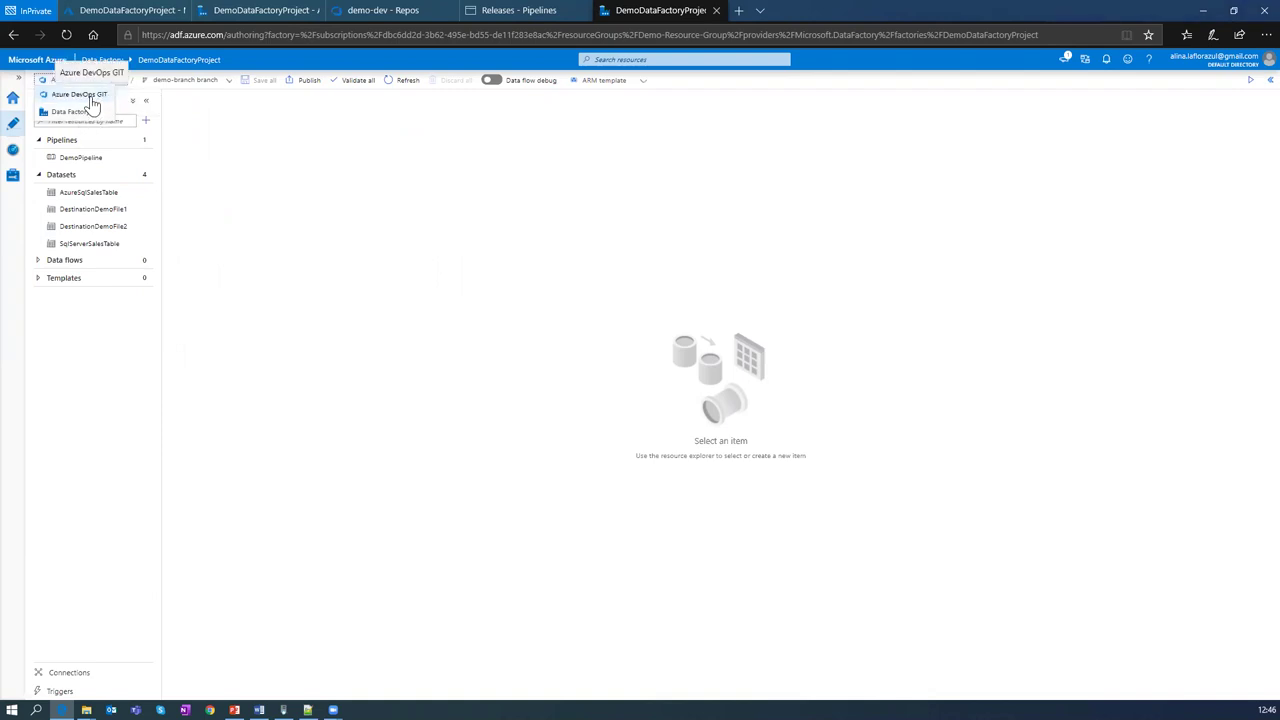
{"action": "left_click", "coordinate": [276, 114]}
{"action": "left_click", "coordinate": [228, 82]}
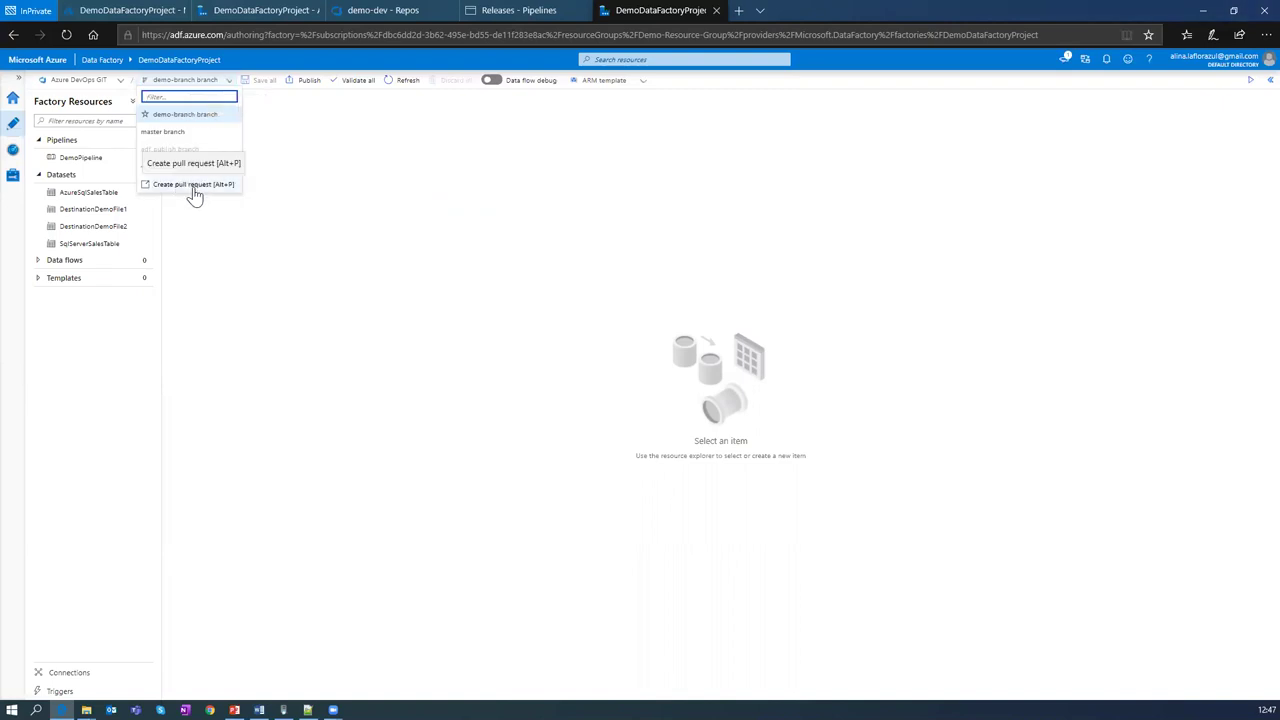
{"action": "left_click", "coordinate": [285, 118]}
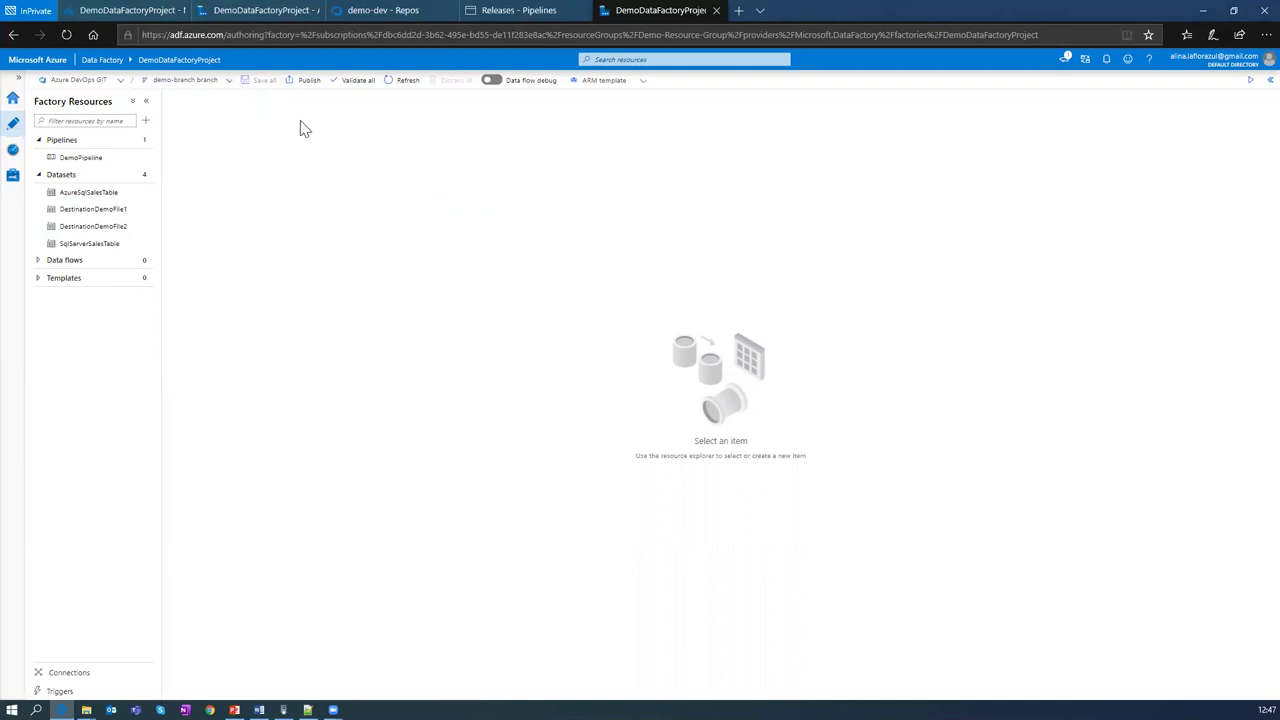
Step: Open the demo-dev repository files and expand DemoDataFactoryProject to show its two ARM template JSON files
{"action": "left_click", "coordinate": [356, 12]}
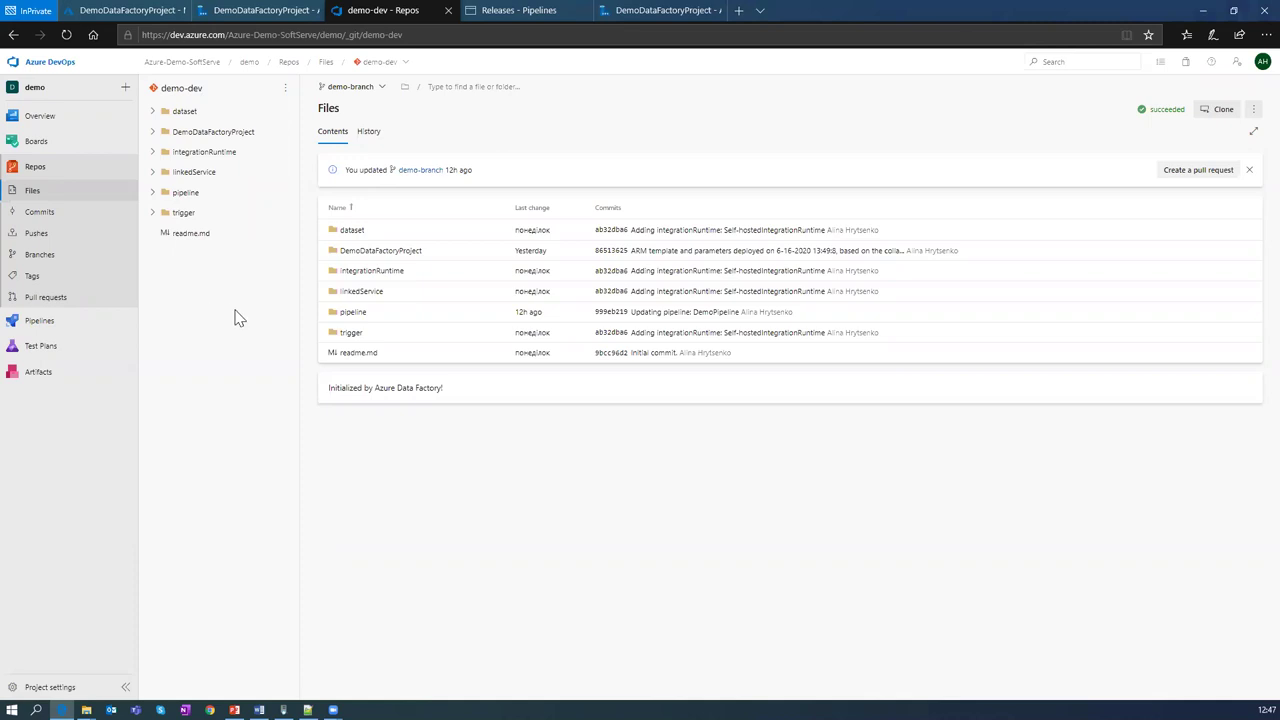
{"action": "left_click", "coordinate": [153, 132]}
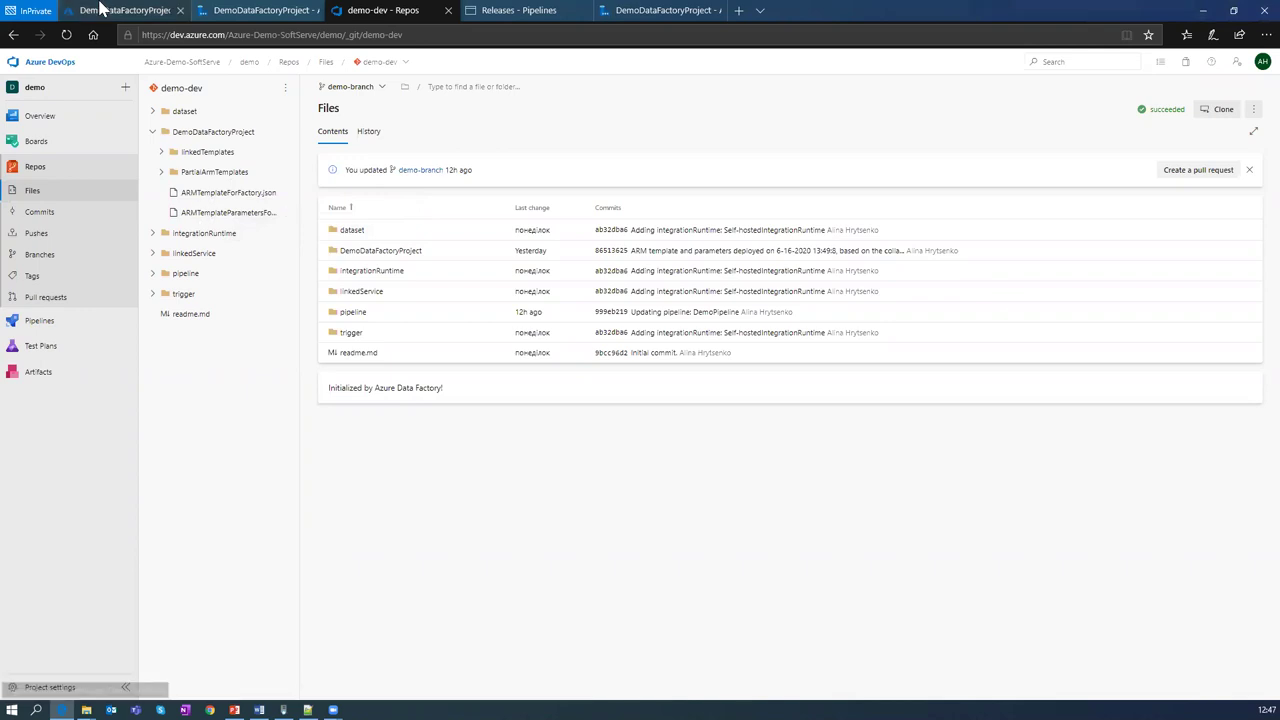
{"action": "left_click", "coordinate": [100, 10]}
Step: Expand Datasets to list the four datasets, then open DemoPipeline with its two copy activities
{"action": "left_click", "coordinate": [255, 10]}
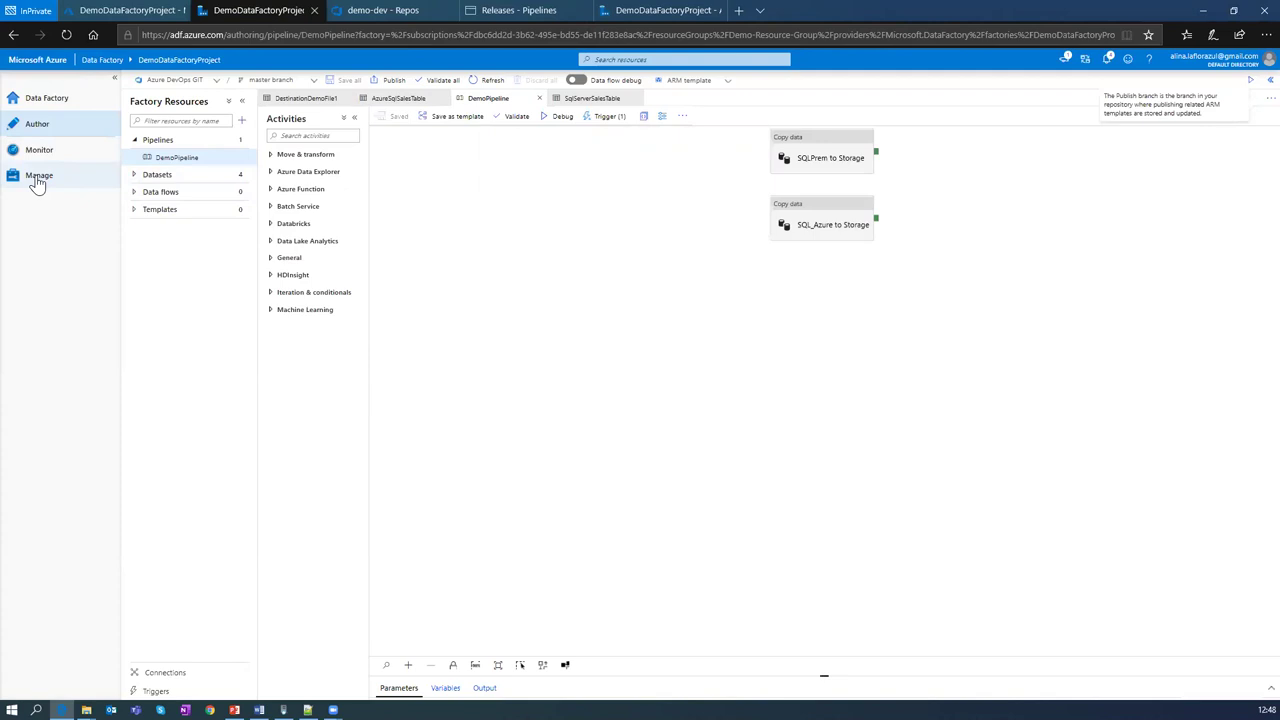
{"action": "left_click", "coordinate": [134, 176]}
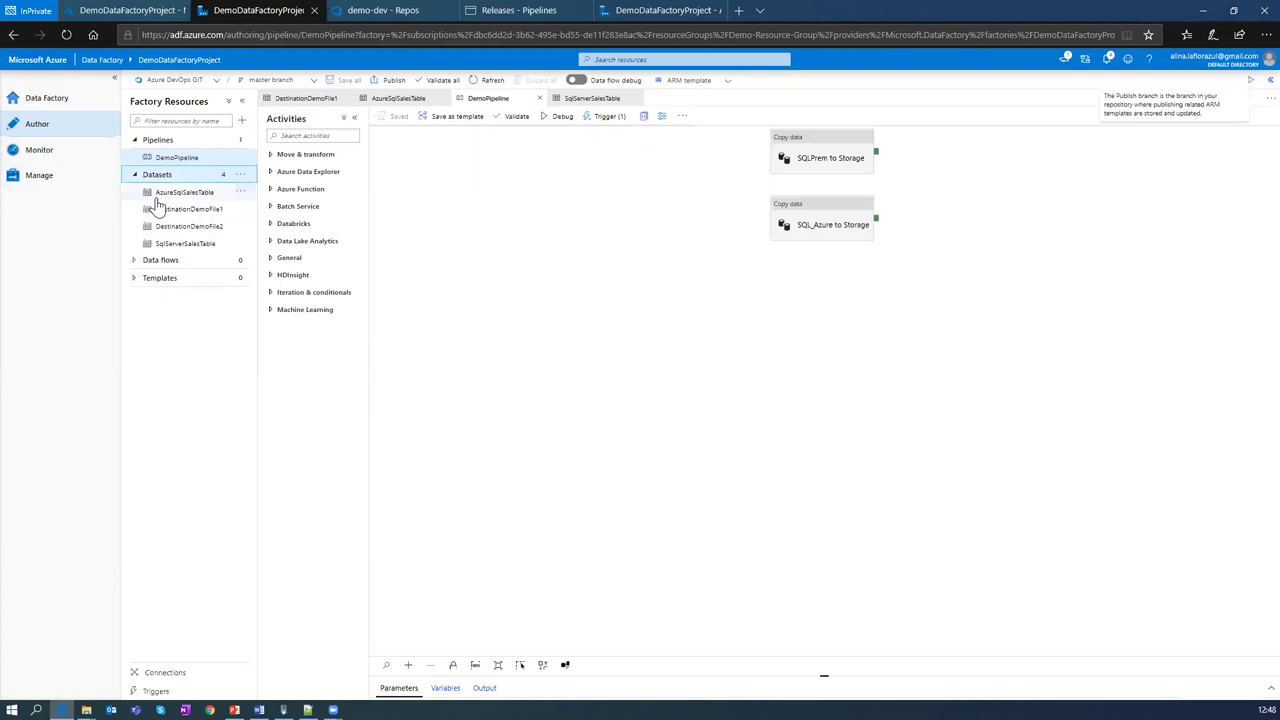
{"action": "left_click_drag", "start_coordinate": [157, 194], "coordinate": [167, 202]}
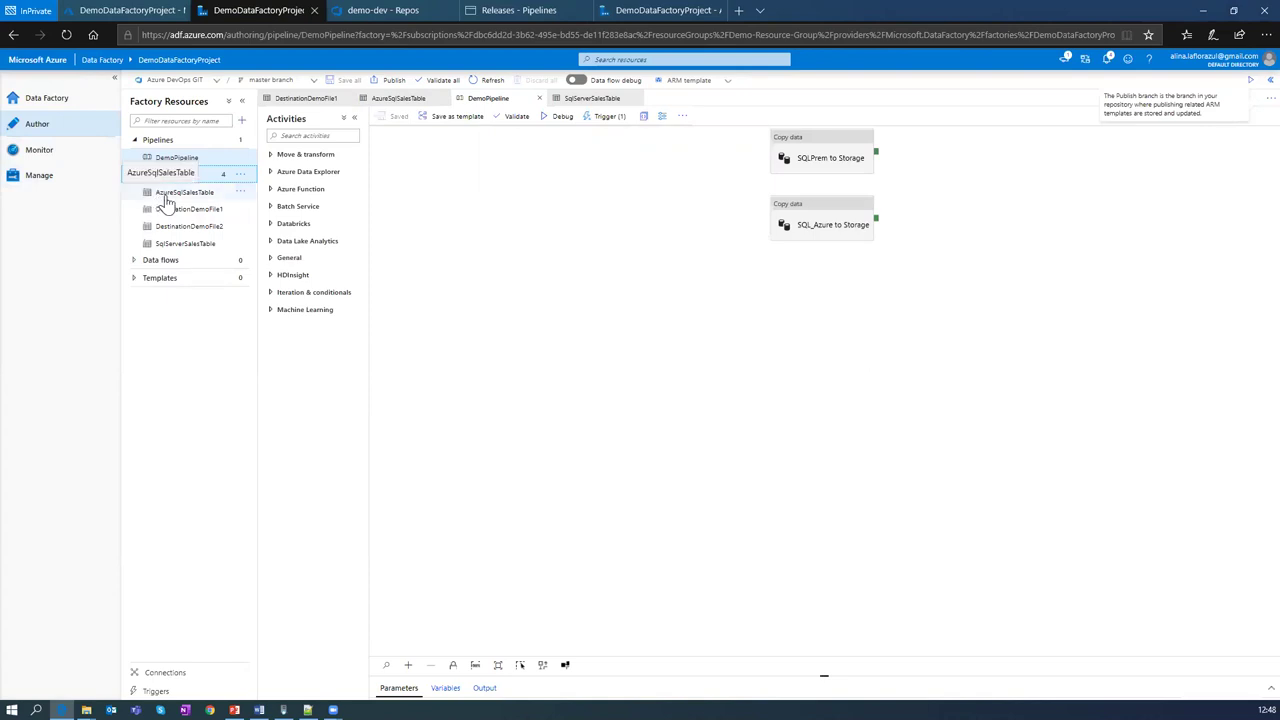
{"action": "left_click_drag", "start_coordinate": [167, 202], "coordinate": [206, 195]}
{"action": "left_click_drag", "start_coordinate": [207, 196], "coordinate": [205, 250]}
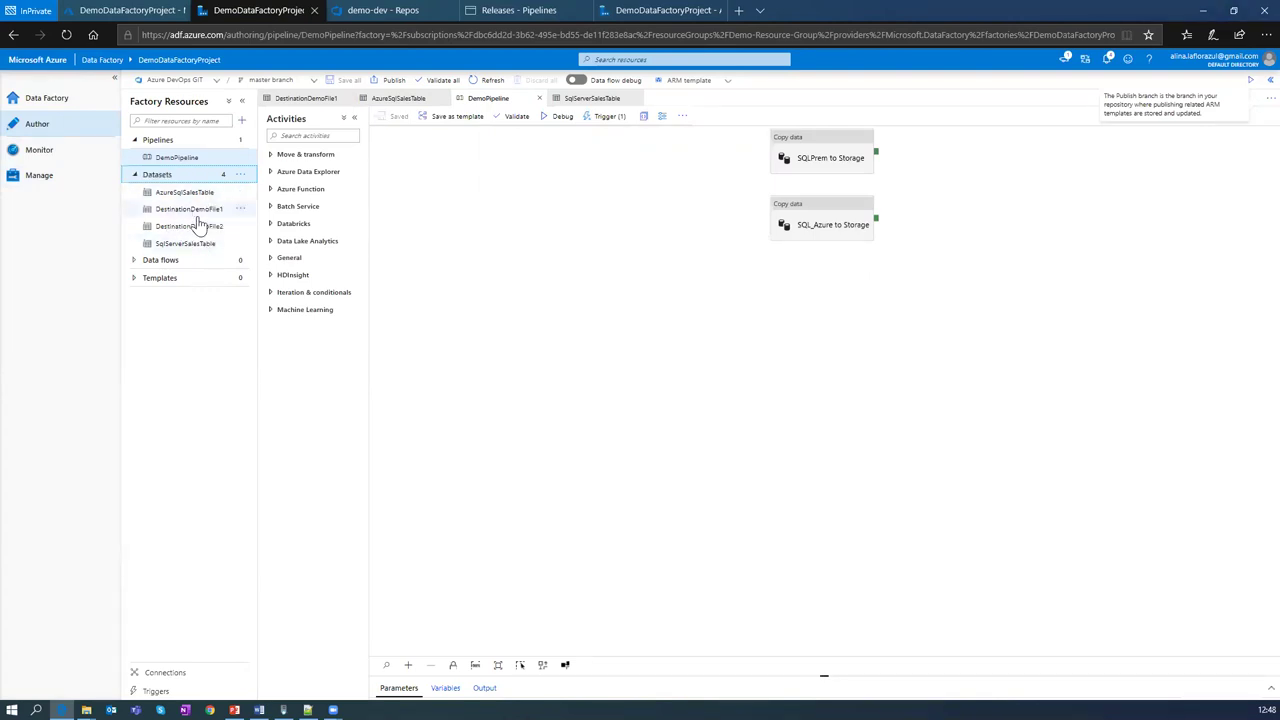
{"action": "left_click", "coordinate": [184, 163]}
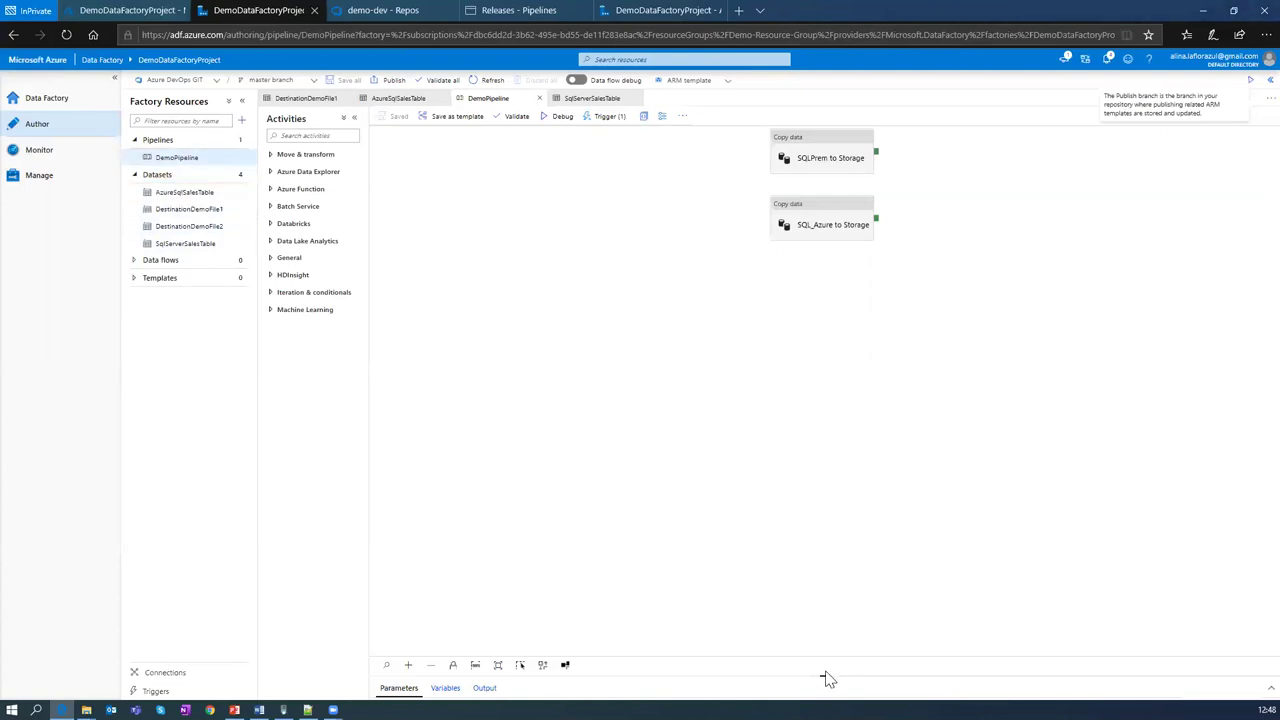
Step: Check DemoPipeline's IsDailyRun parameter (default 1), then select the SQLPrem to Storage copy activity's settings
{"action": "left_click", "coordinate": [807, 172]}
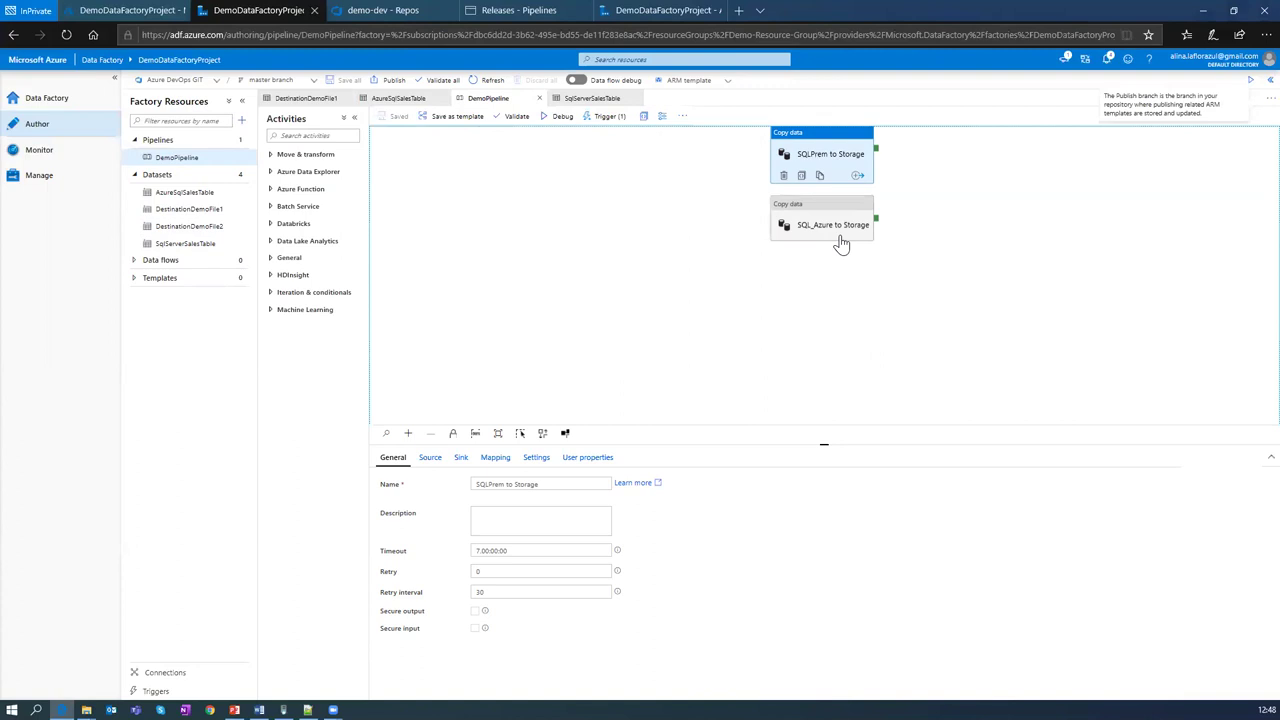
{"action": "left_click", "coordinate": [558, 290]}
{"action": "left_click", "coordinate": [193, 156]}
{"action": "left_click_drag", "start_coordinate": [825, 683], "coordinate": [811, 403]}
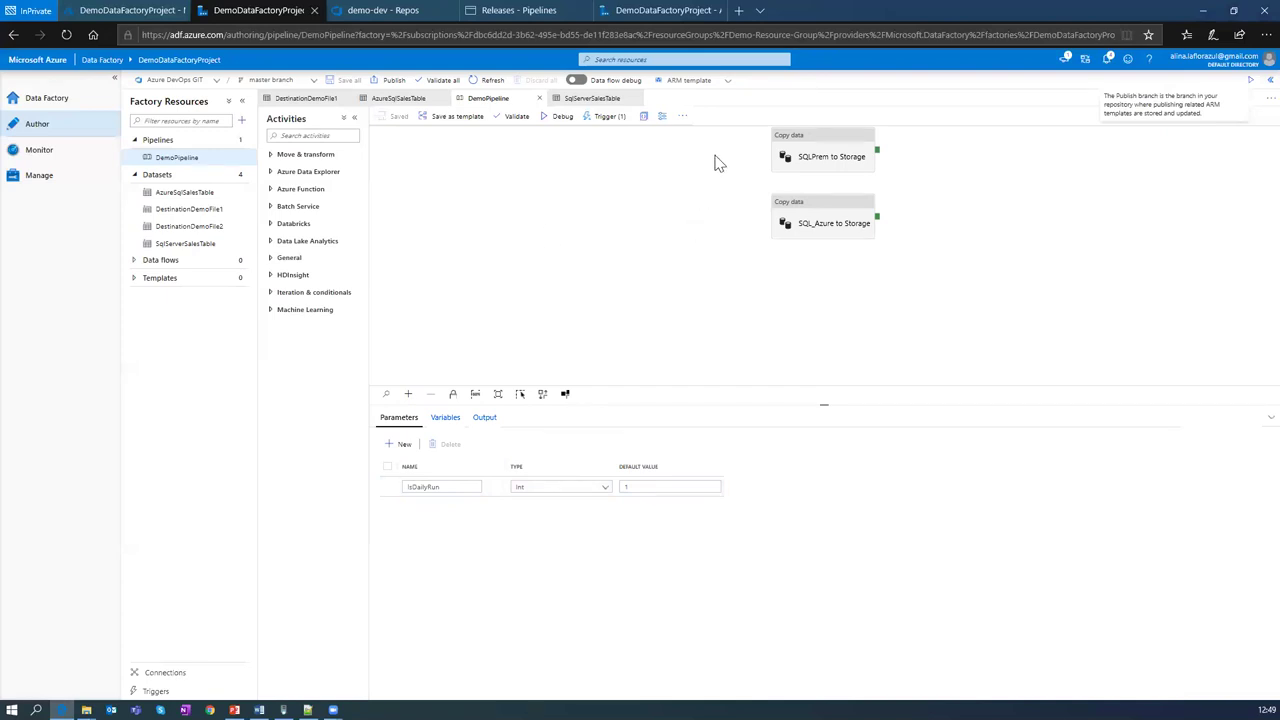
{"action": "left_click", "coordinate": [816, 160]}
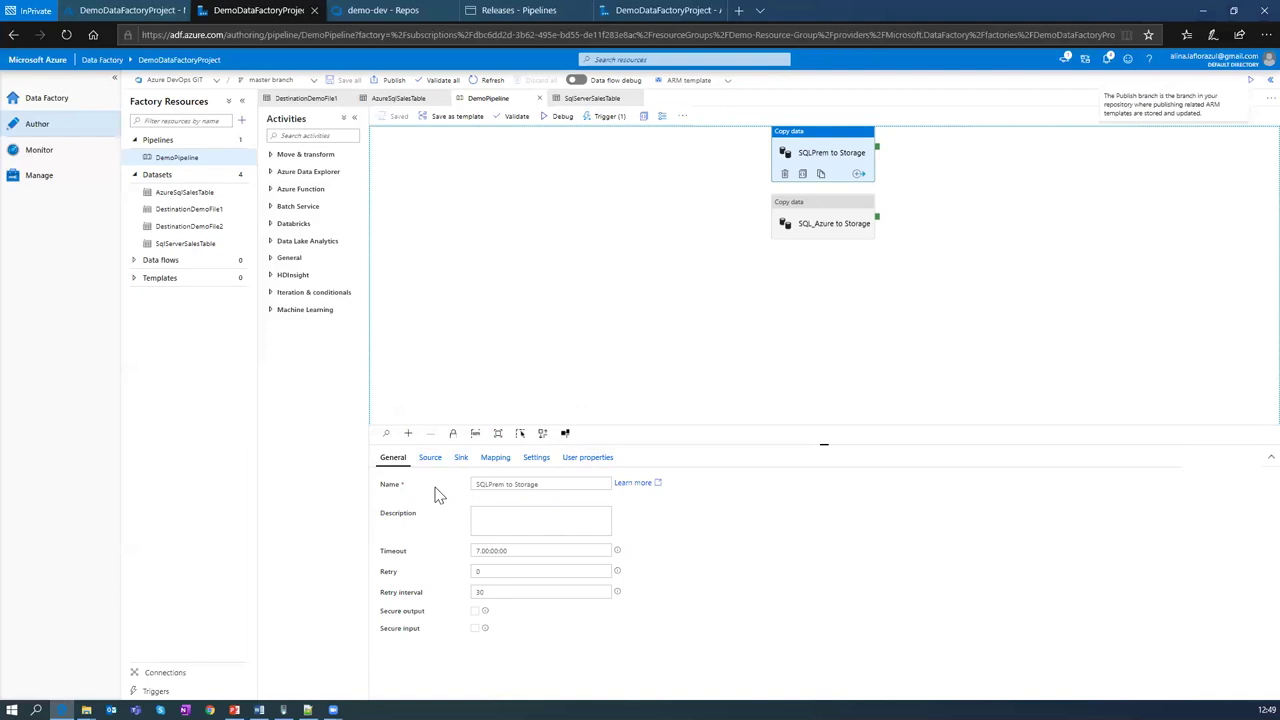
{"action": "left_click", "coordinate": [429, 460]}
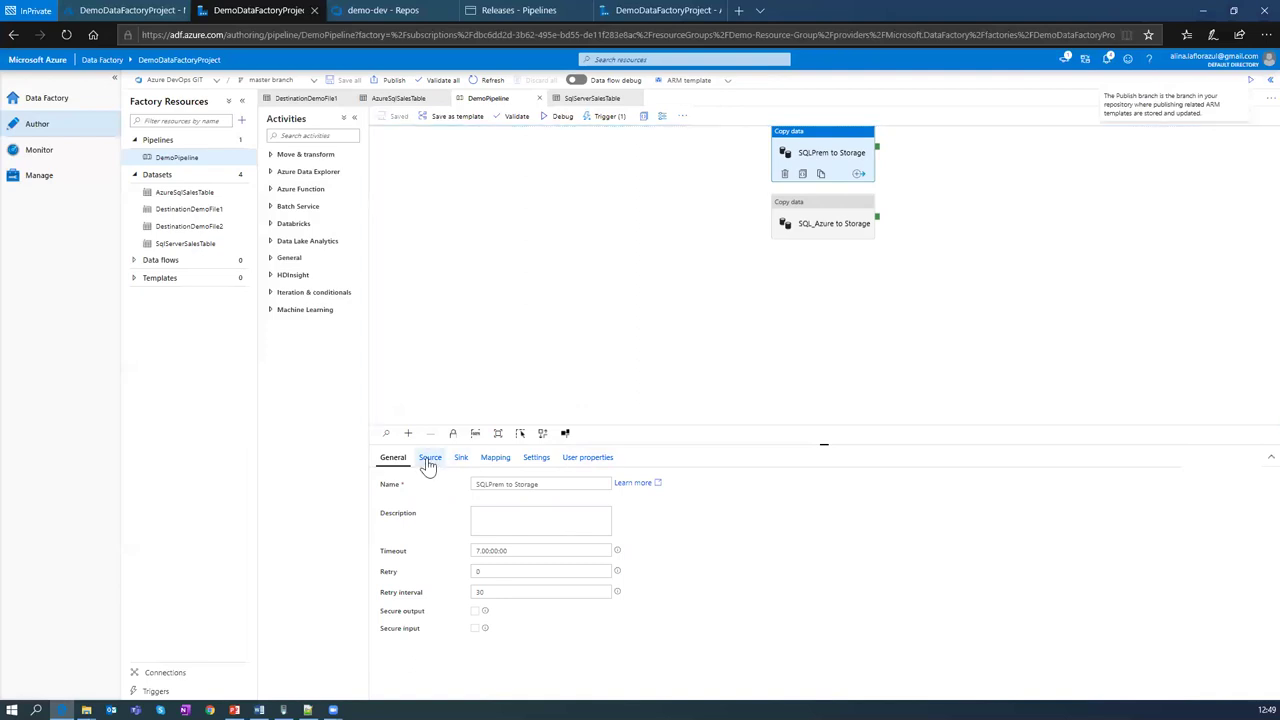
Step: Open the SQLPrem to Storage source query in Add dynamic content, select it, and view it in Notepad++
{"action": "left_click", "coordinate": [537, 595]}
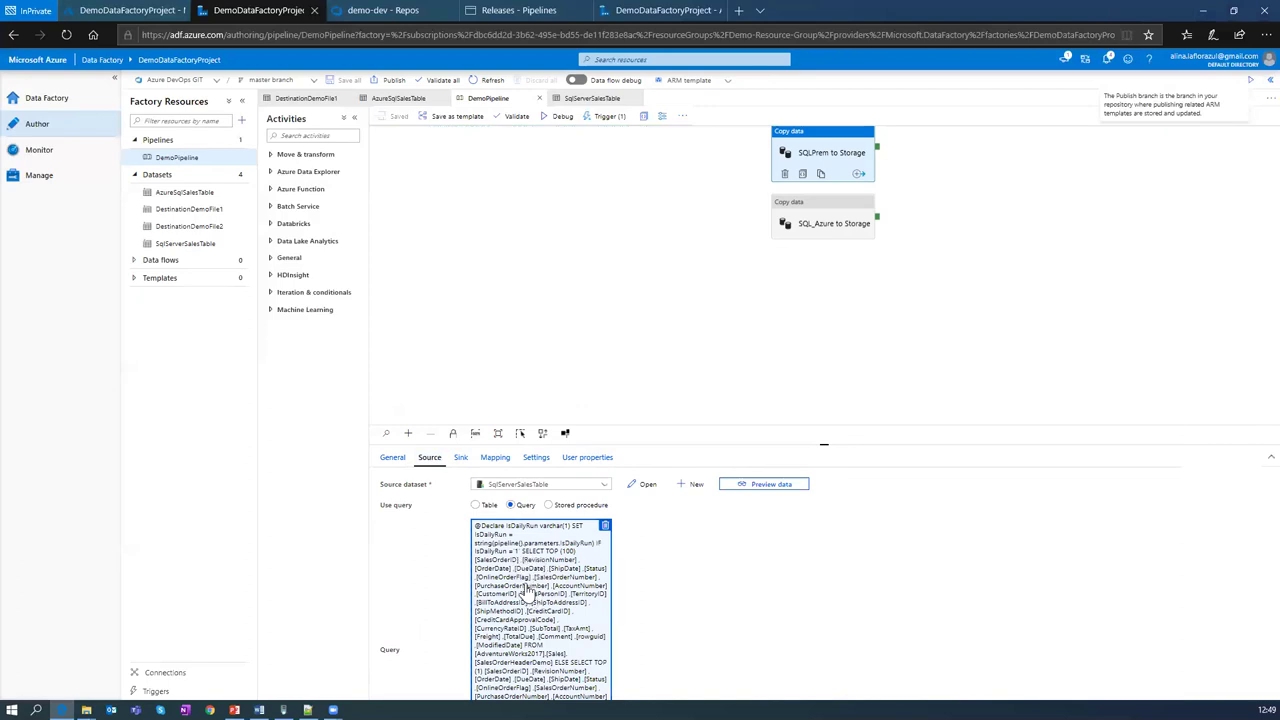
{"action": "key", "text": "alt+p"}
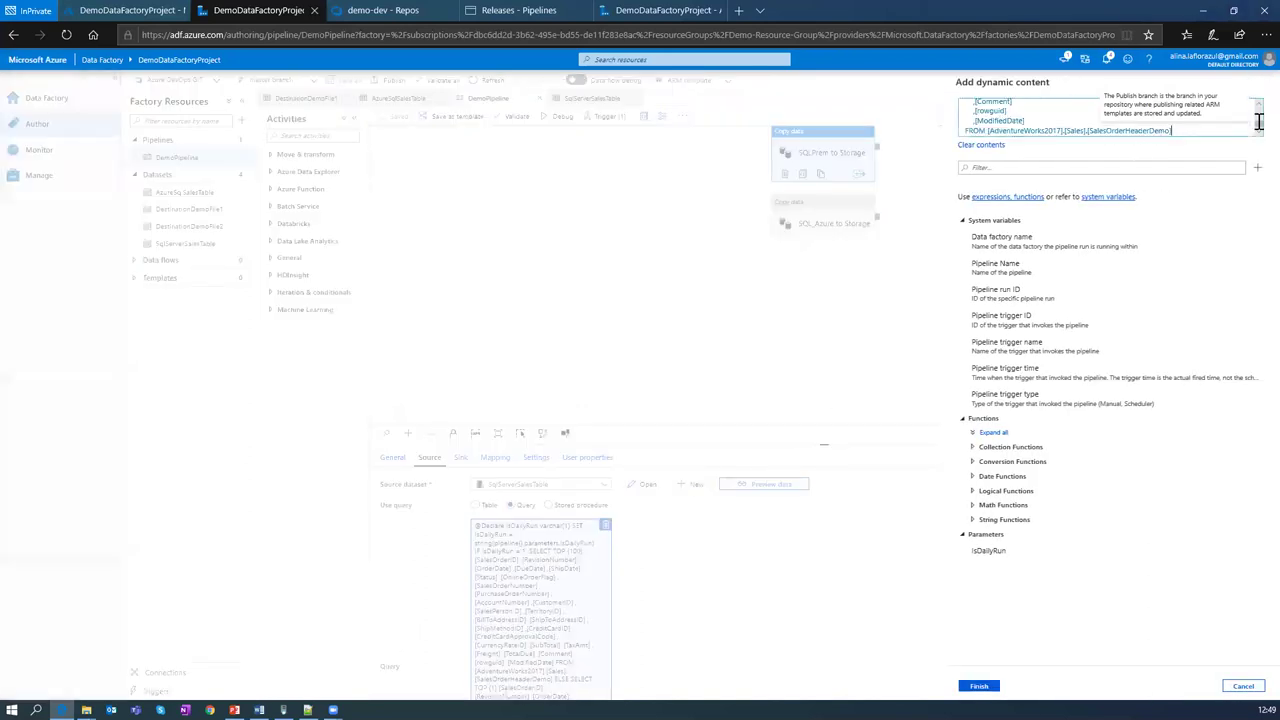
{"action": "scroll", "coordinate": [1185, 133], "scroll_direction": "down", "scroll_amount": 5}
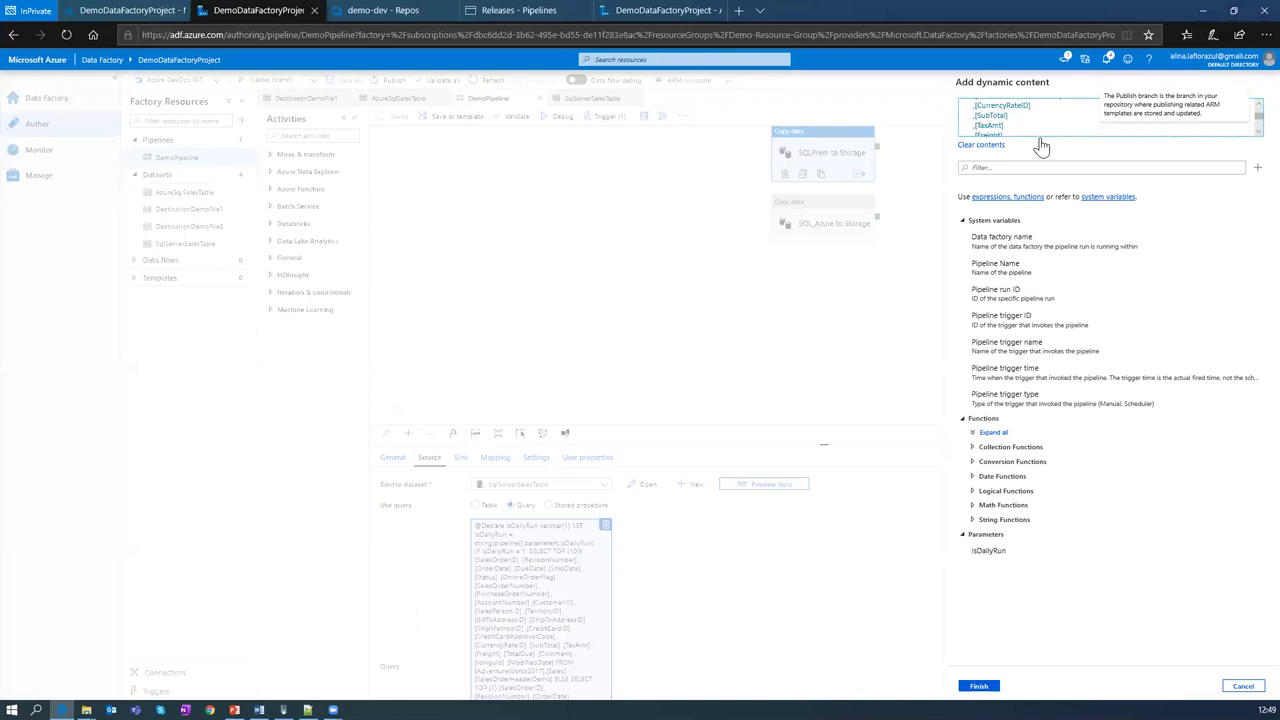
{"action": "key", "text": "ctrl+a"}
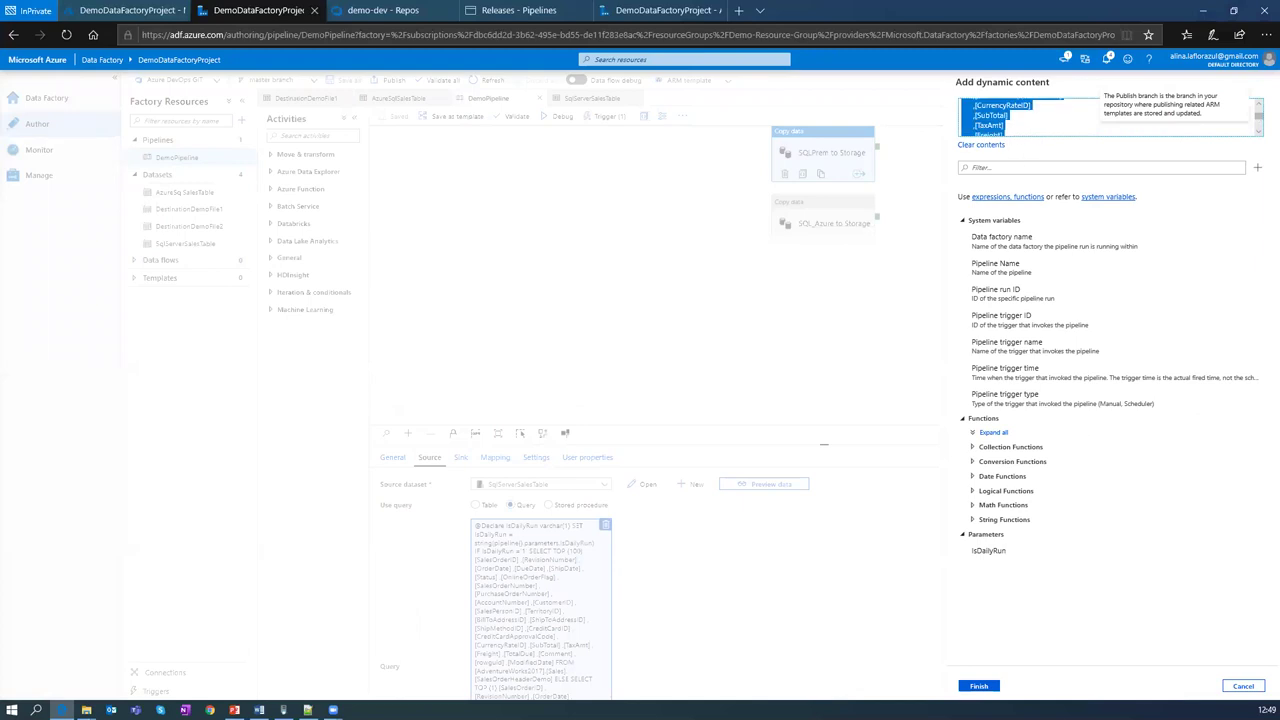
{"action": "key", "text": "alt+Tab"}
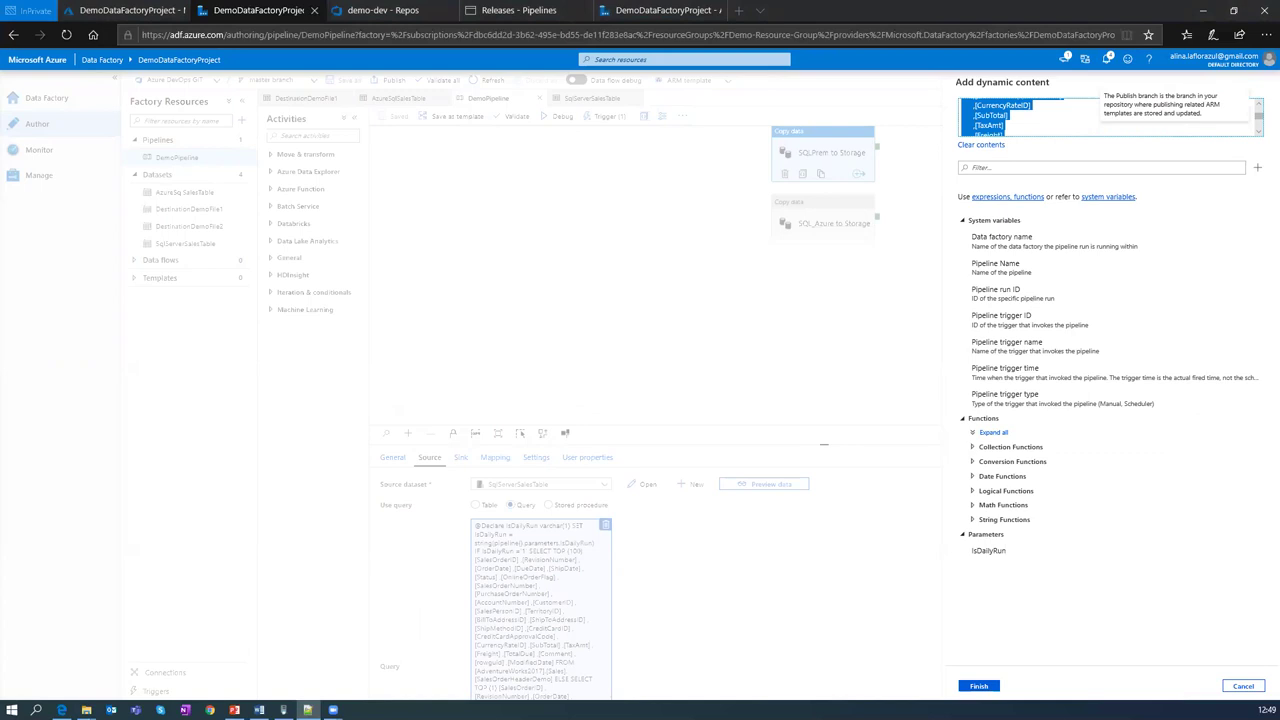
{"action": "left_click", "coordinate": [632, 57]}
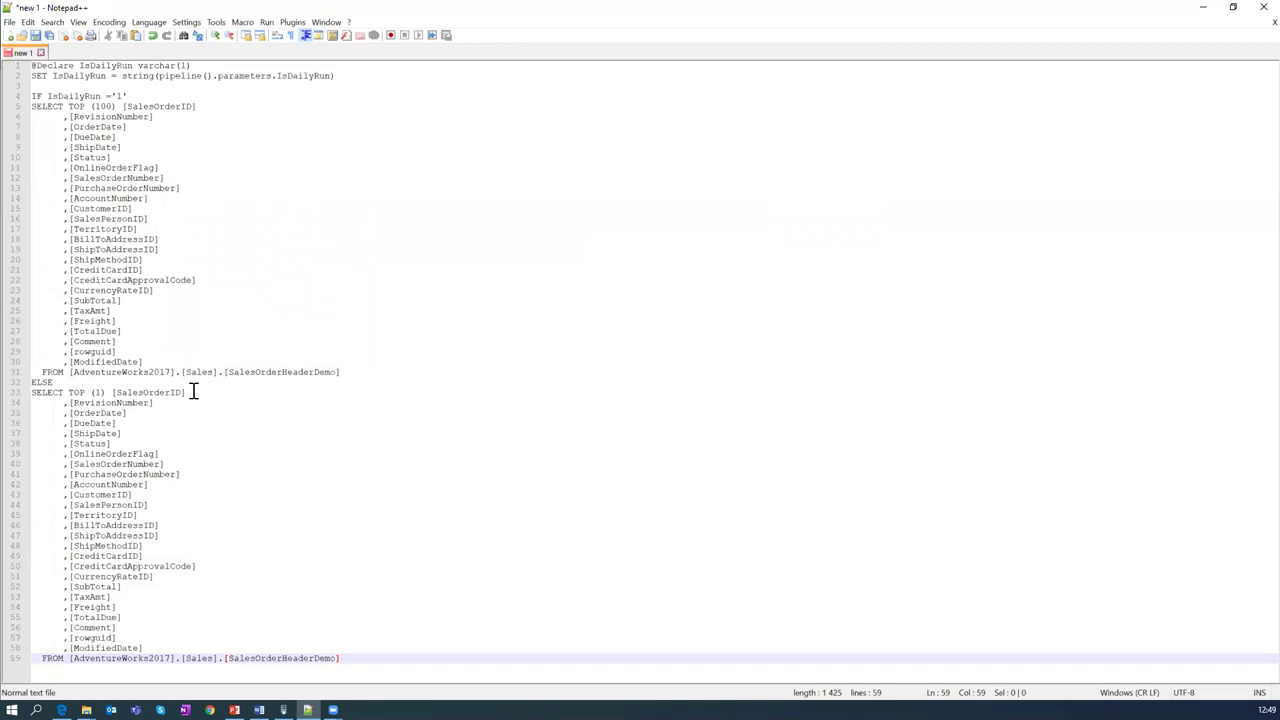
Step: Walk through the query's IsDailyRun condition and its SELECT TOP (100) and TOP (1) branches
{"action": "left_click", "coordinate": [32, 66]}
{"action": "left_click", "coordinate": [77, 84]}
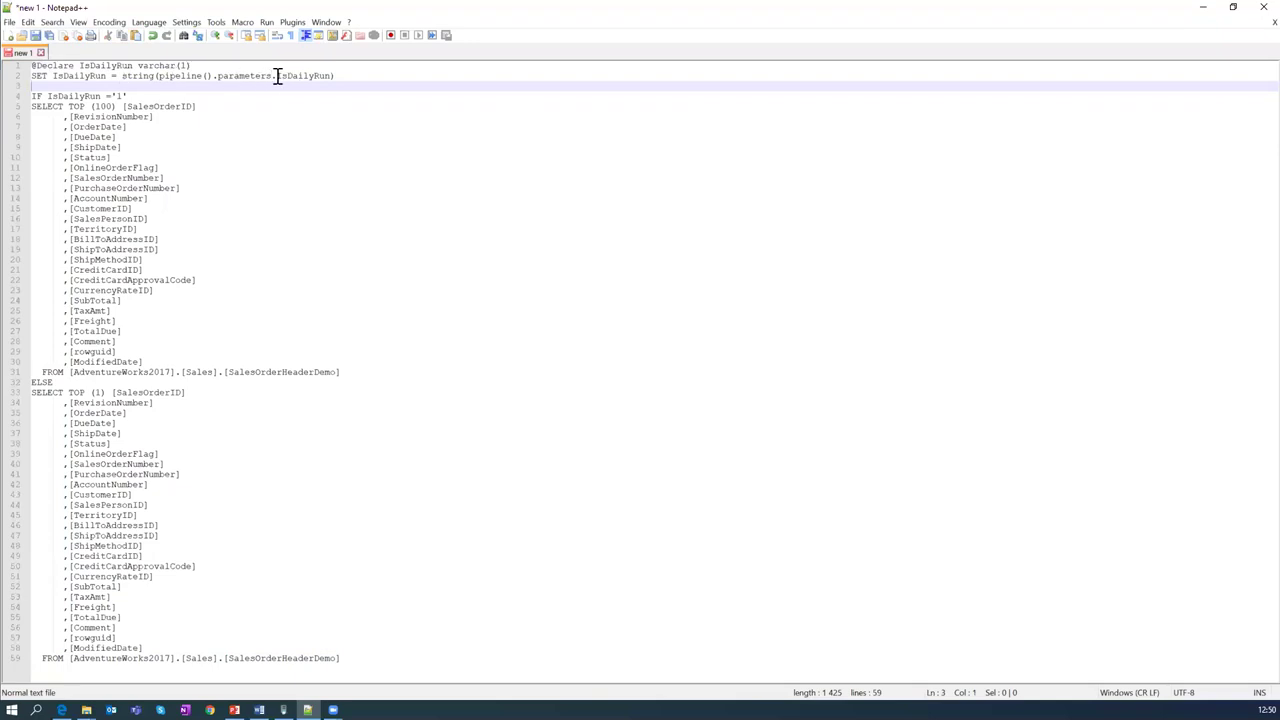
{"action": "left_click_drag", "start_coordinate": [278, 77], "coordinate": [332, 75]}
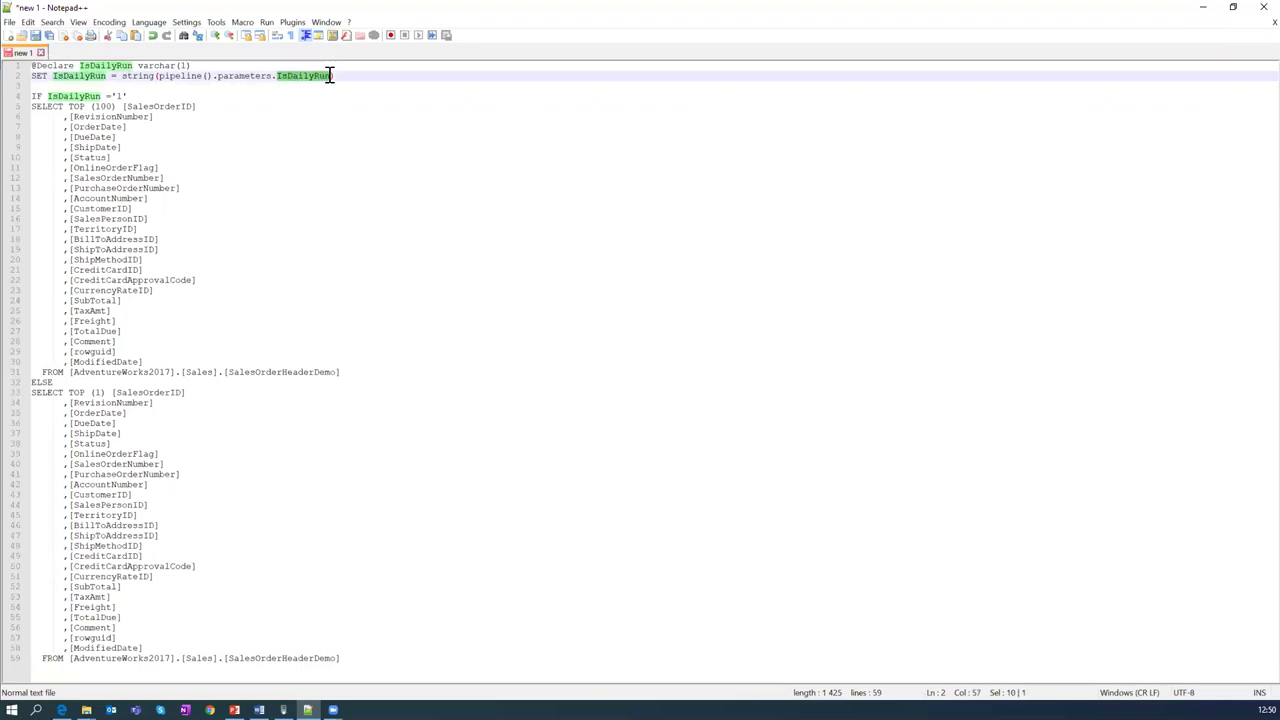
{"action": "left_click", "coordinate": [196, 106]}
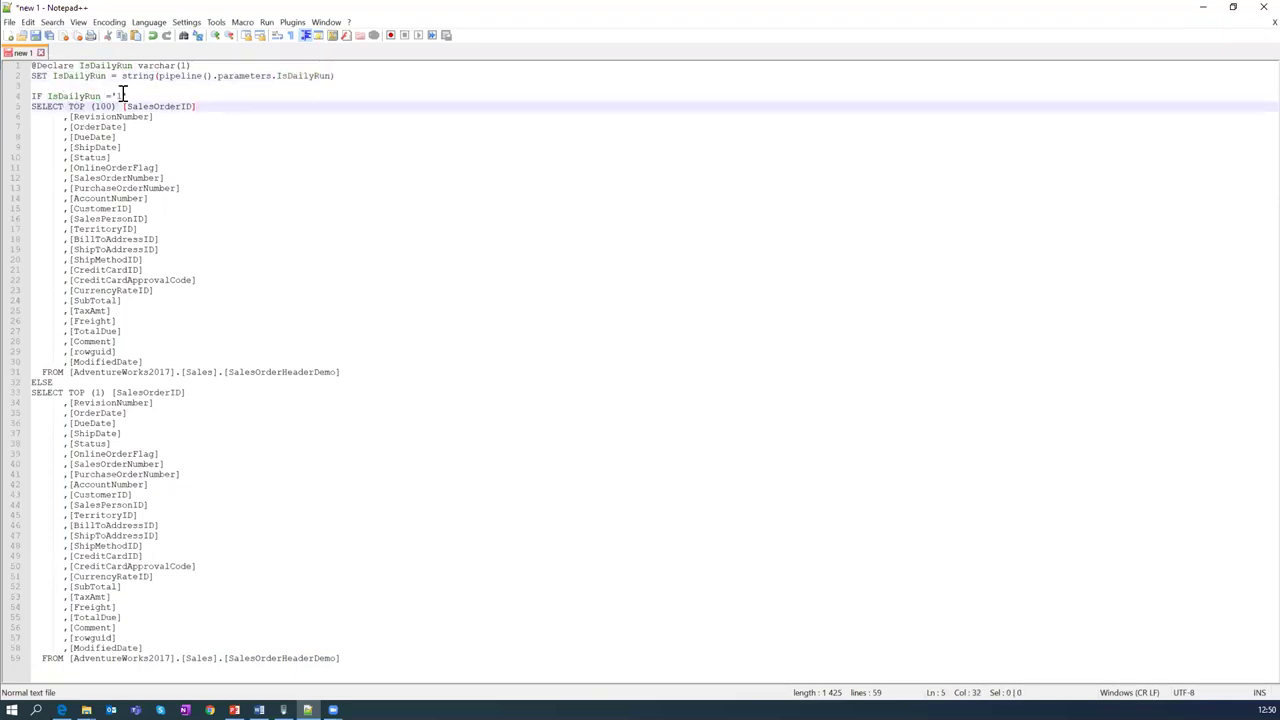
{"action": "left_click", "coordinate": [127, 95]}
{"action": "left_click_drag", "start_coordinate": [68, 147], "coordinate": [153, 291]}
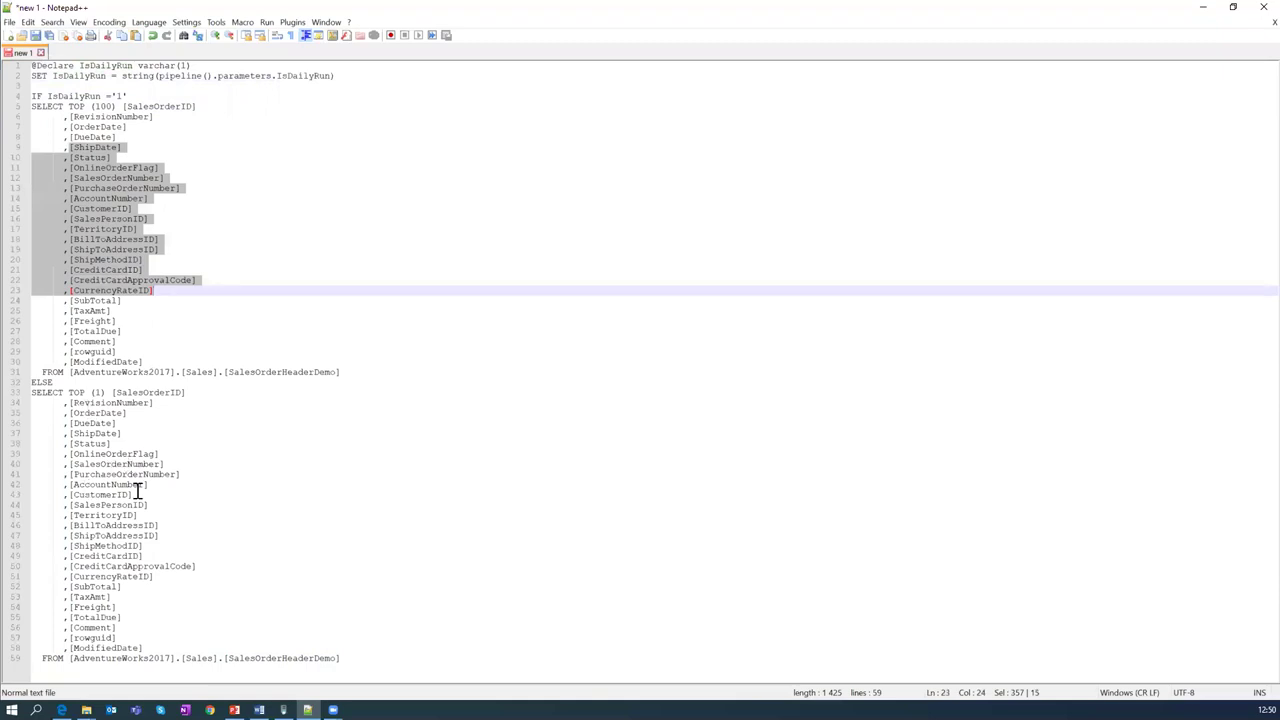
{"action": "left_click", "coordinate": [197, 210]}
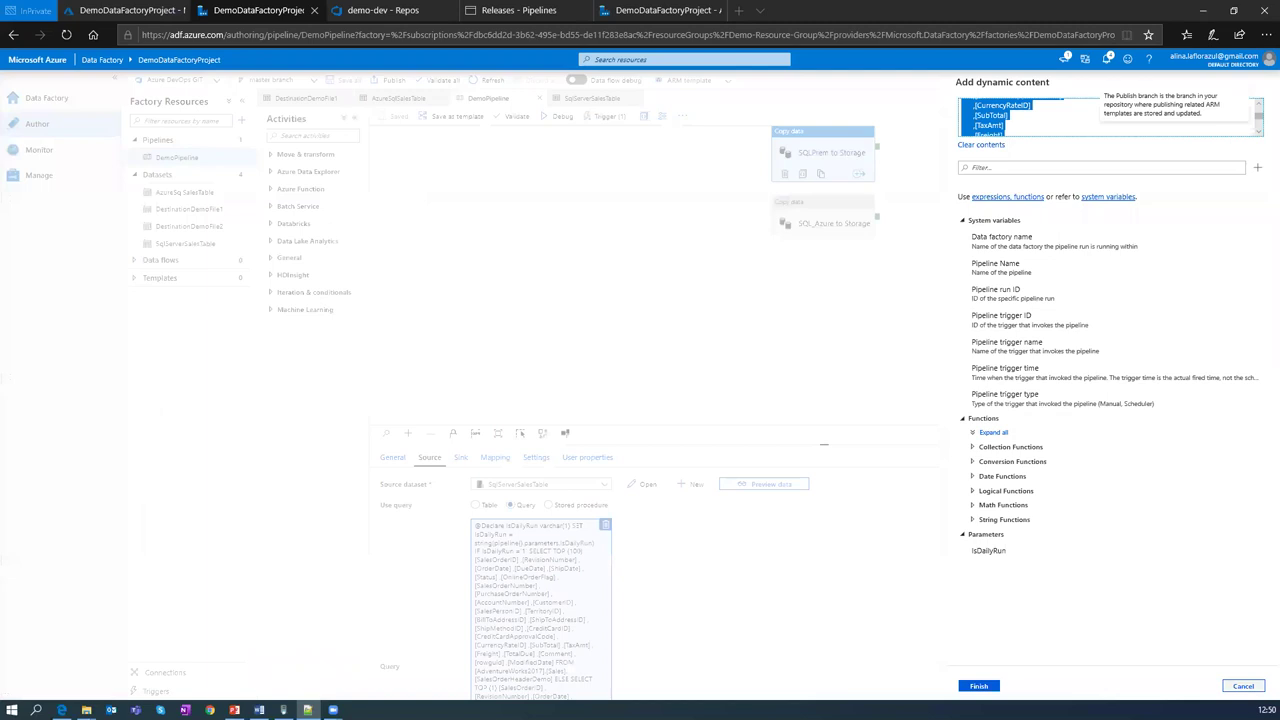
Step: Close the dynamic content editor and check the Sink (DestinationDemoFile1) and Mapping settings
{"action": "left_click", "coordinate": [980, 685]}
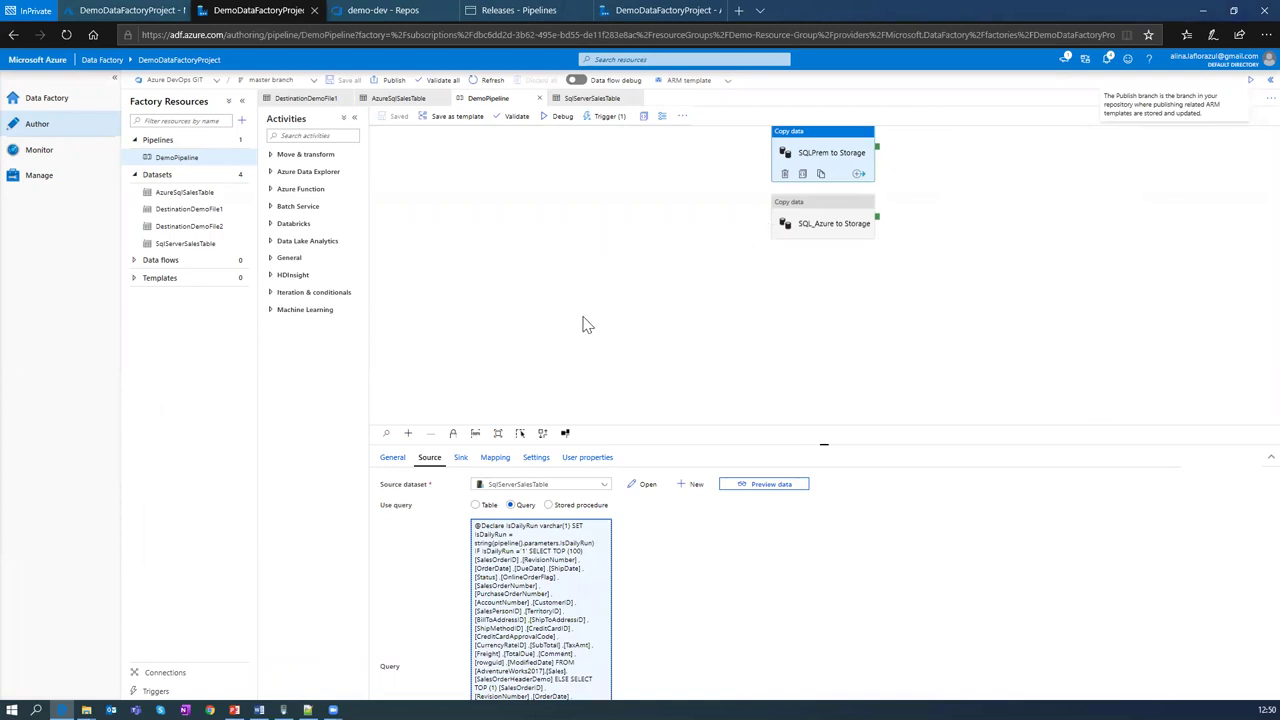
{"action": "left_click", "coordinate": [461, 460]}
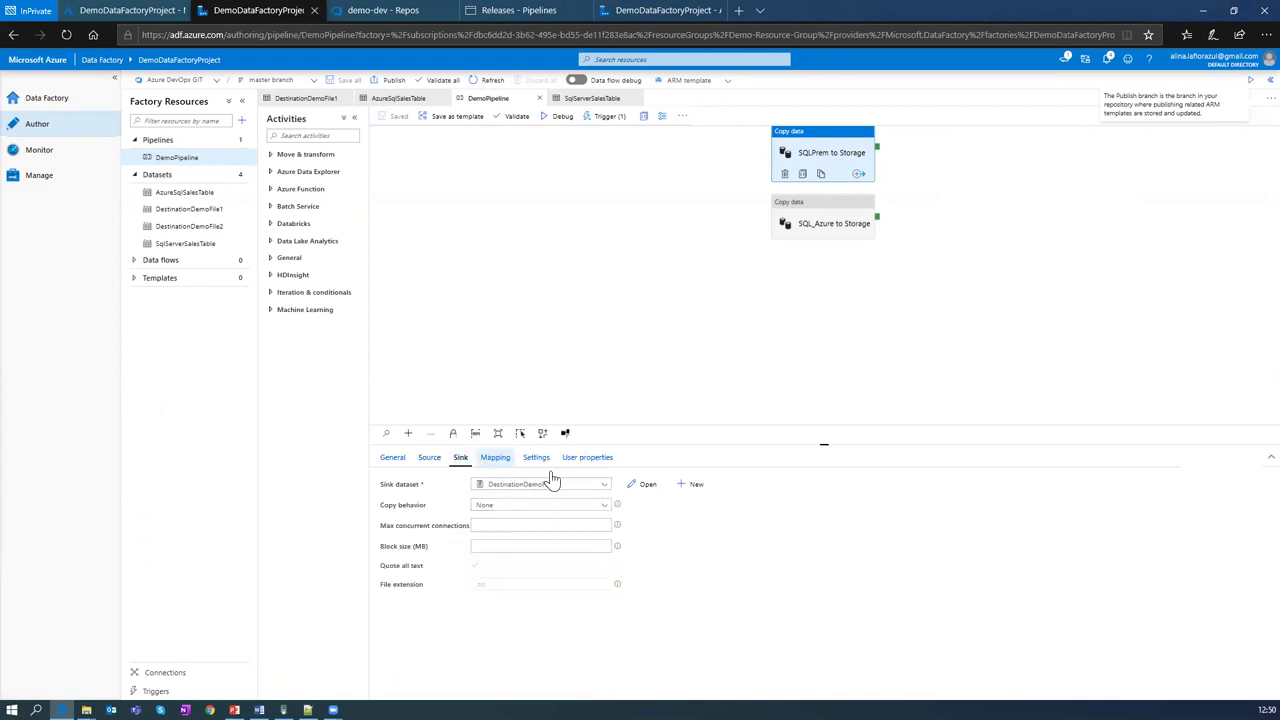
{"action": "left_click", "coordinate": [495, 457]}
{"action": "left_click", "coordinate": [600, 118]}
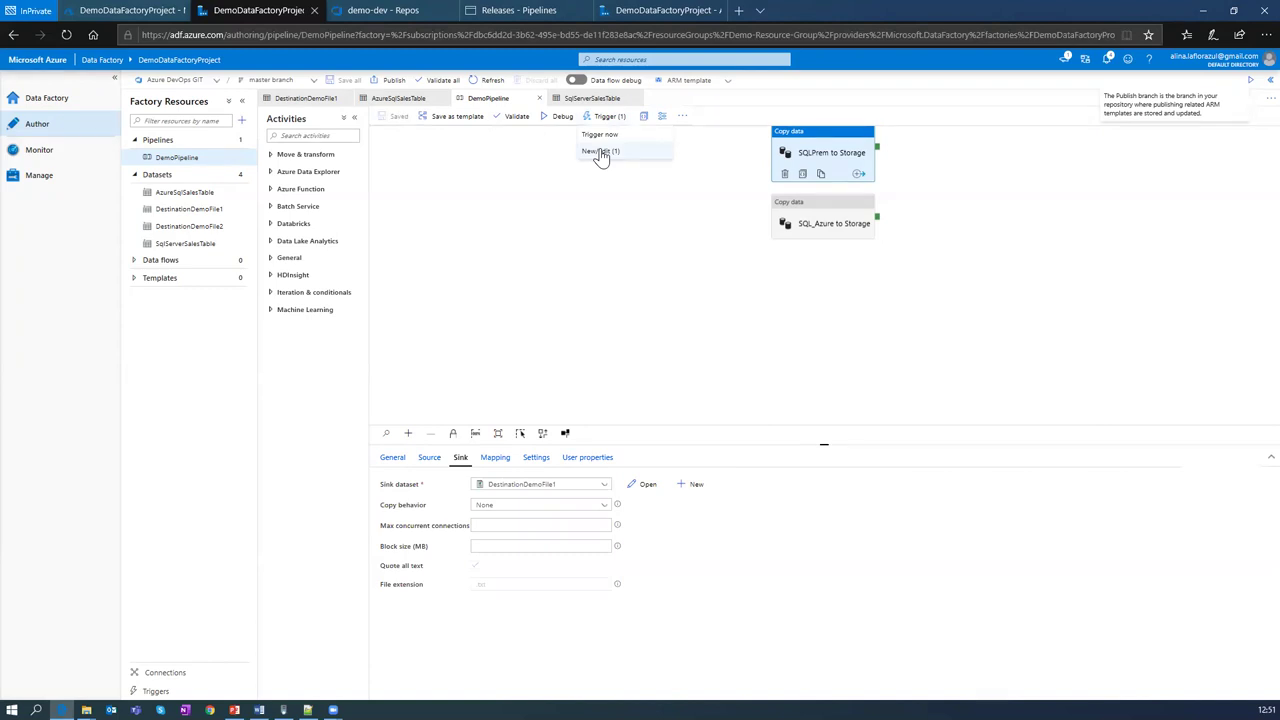
{"action": "left_click", "coordinate": [601, 152]}
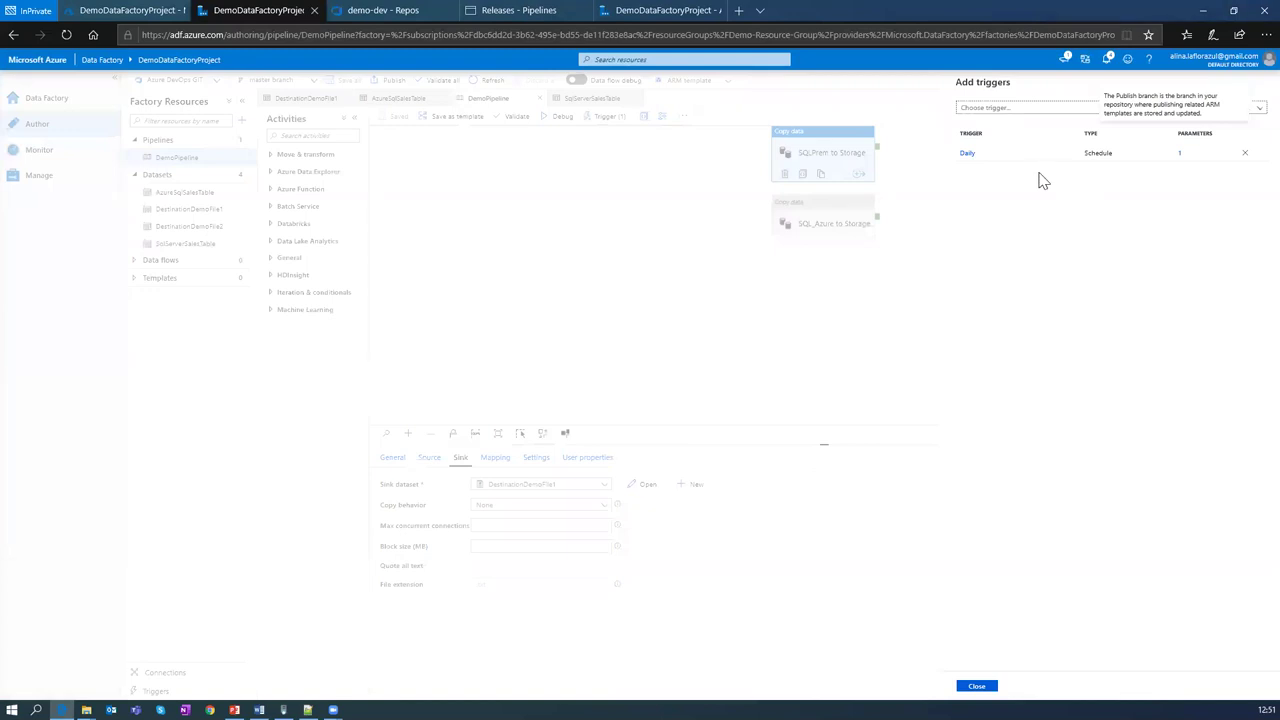
{"action": "left_click", "coordinate": [967, 155]}
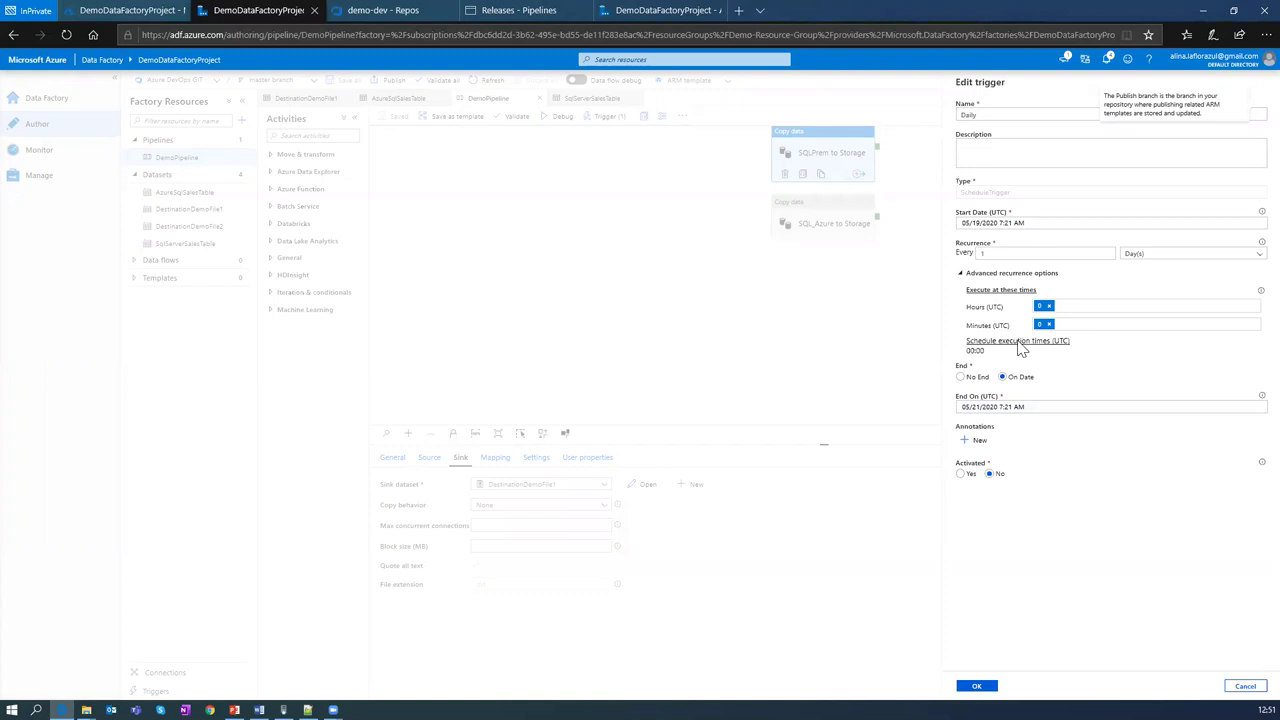
{"action": "left_click", "coordinate": [977, 686]}
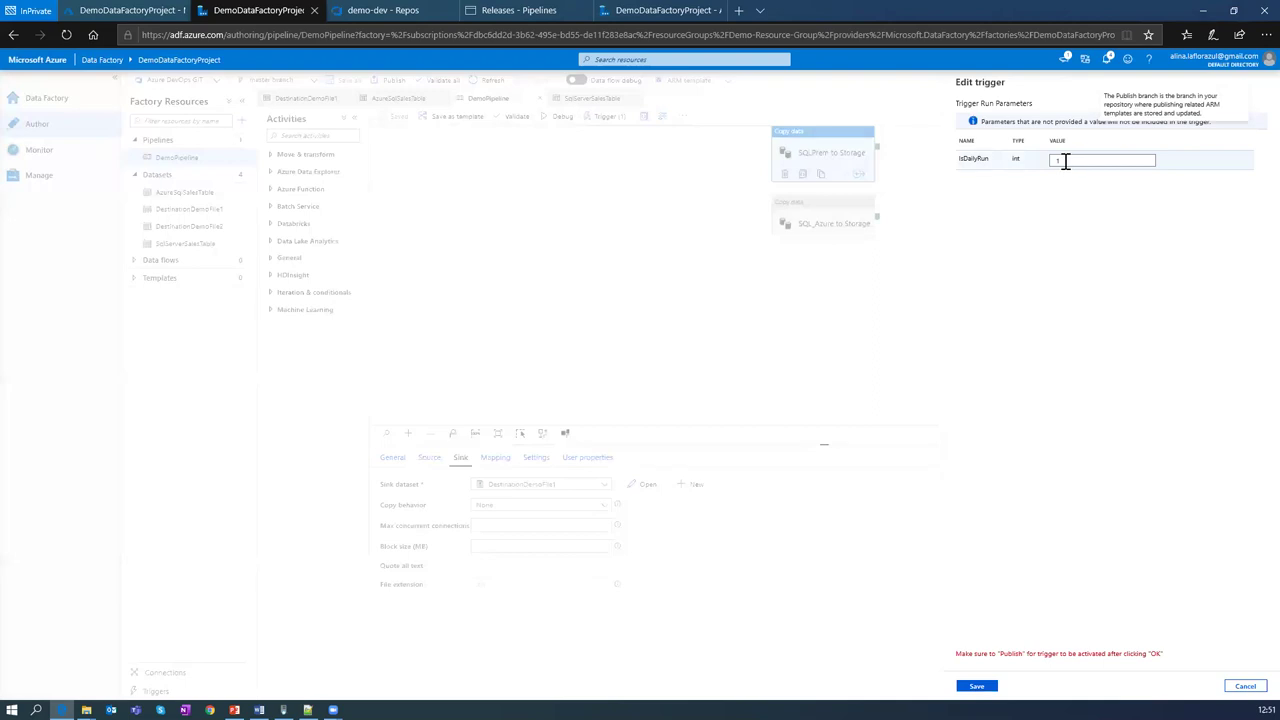
{"action": "left_click", "coordinate": [1064, 162]}
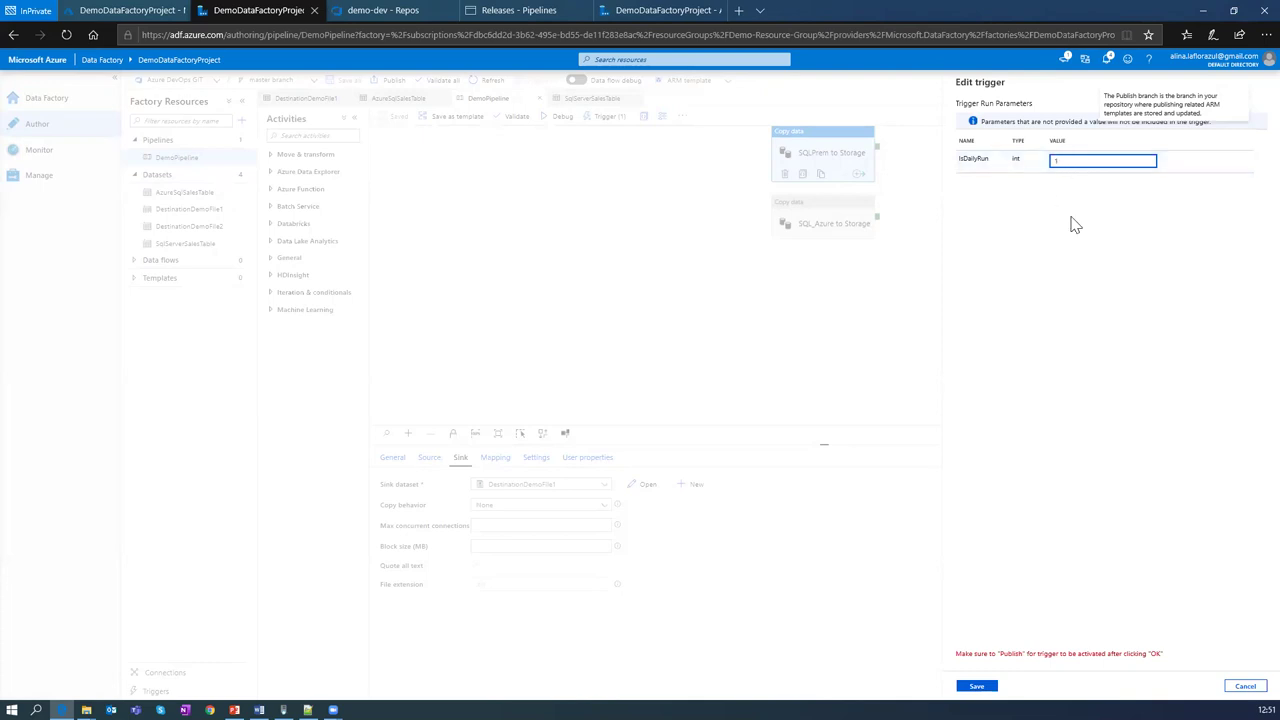
{"action": "left_click", "coordinate": [1250, 688]}
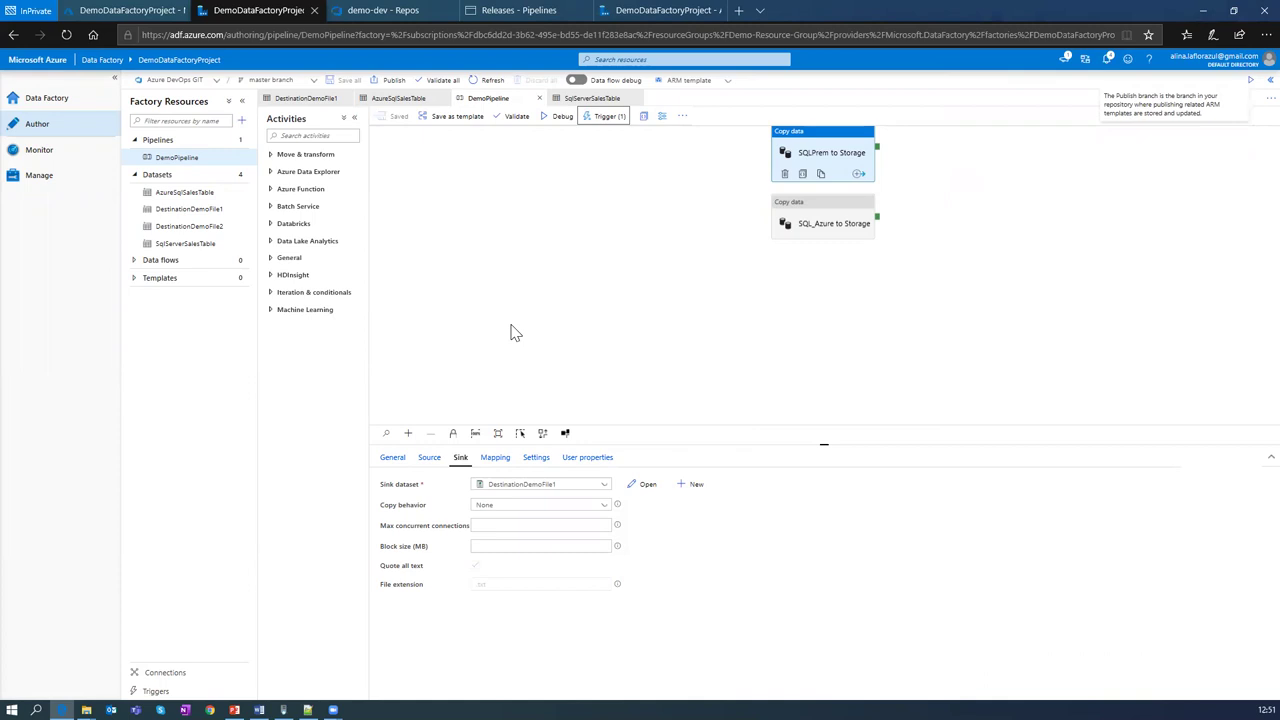
Step: Check the empty Pipeline runs list in Monitor, then go back to the Data Factory home page
{"action": "left_click", "coordinate": [39, 156]}
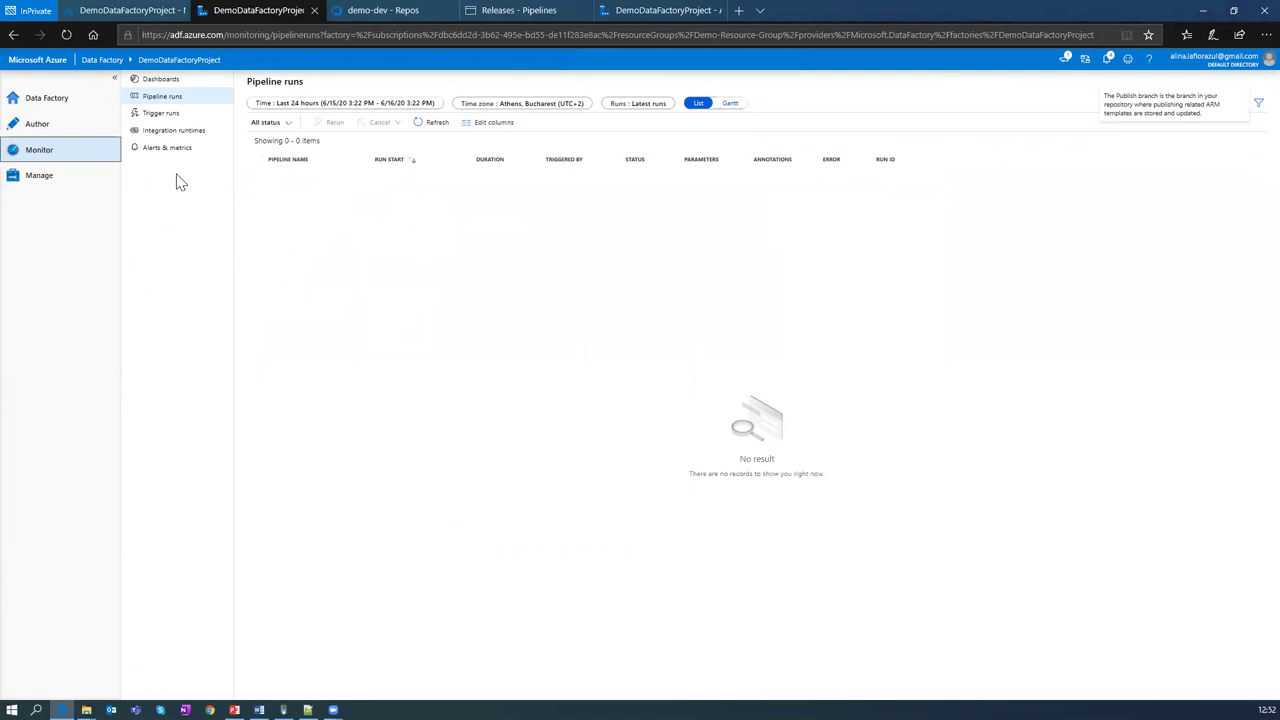
{"action": "left_click", "coordinate": [37, 108]}
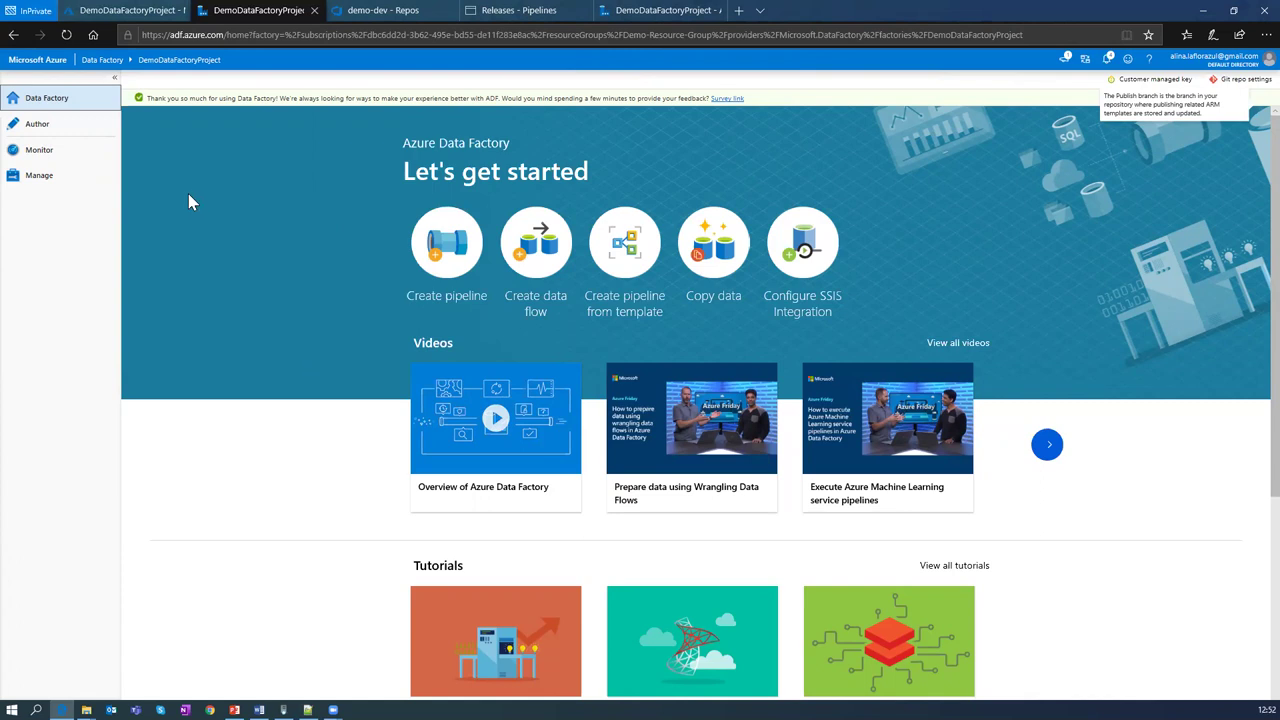
Step: Switch to the portal's DemoDataFactoryProject overview and open the Resource groups list
{"action": "left_click", "coordinate": [123, 8]}
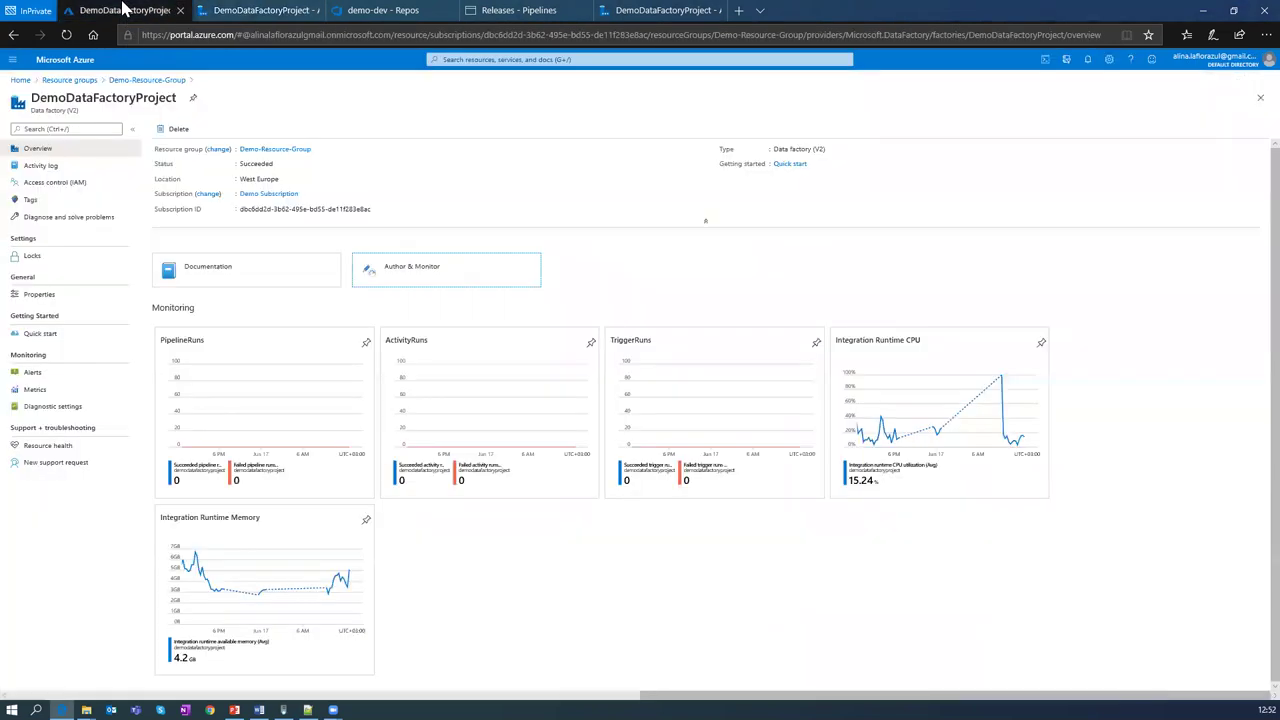
{"action": "left_click", "coordinate": [70, 82]}
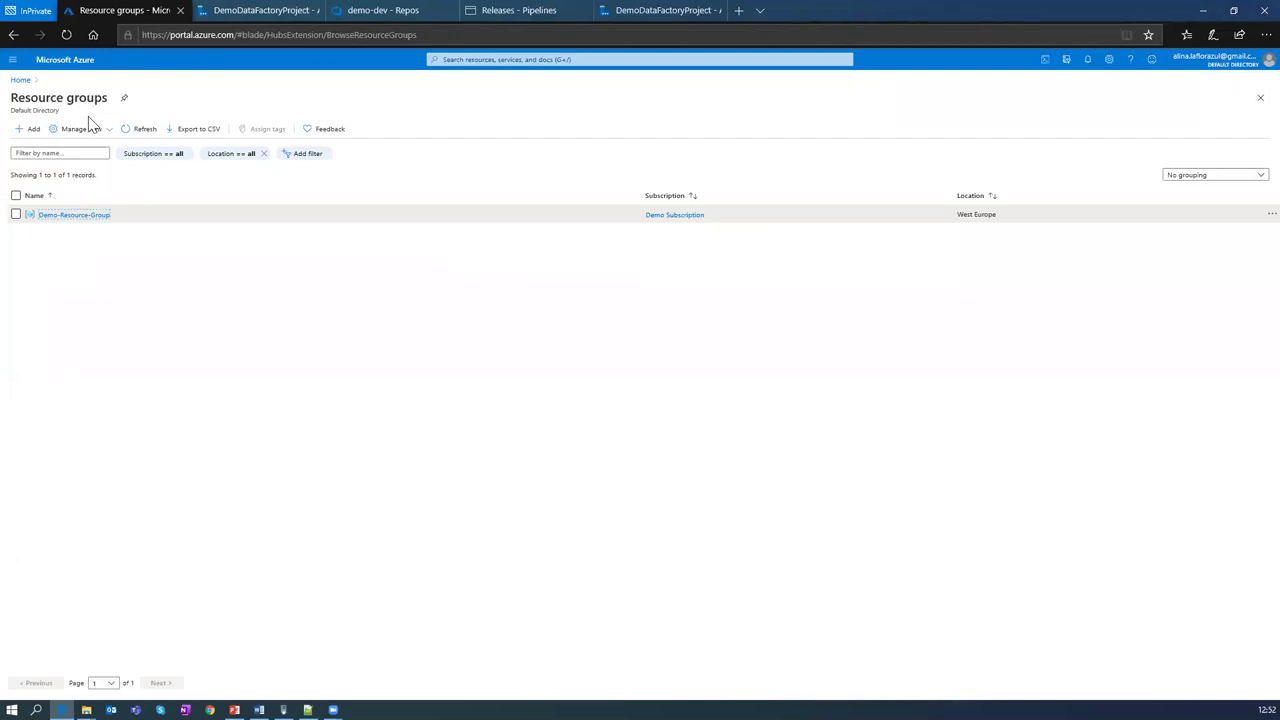
Step: Create resource group Demo-Resource-Group-Test in region (US) East US via Review + create
{"action": "left_click", "coordinate": [30, 130]}
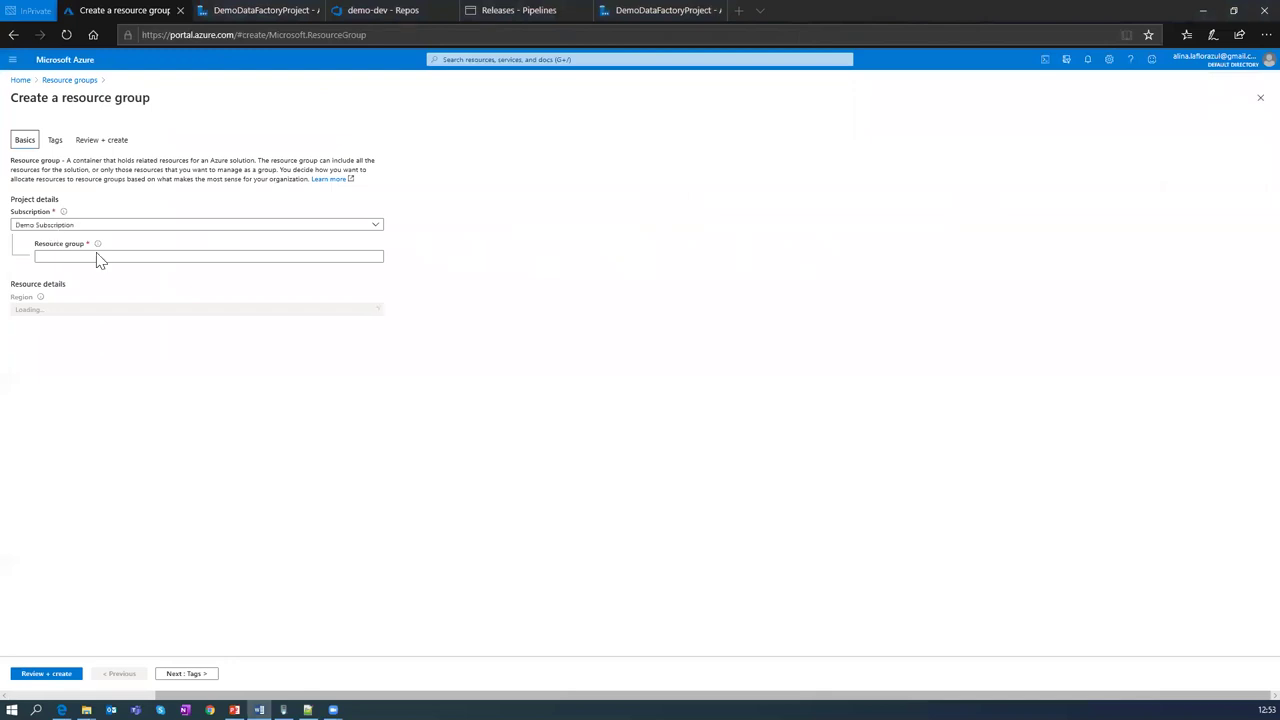
{"action": "left_click", "coordinate": [179, 234]}
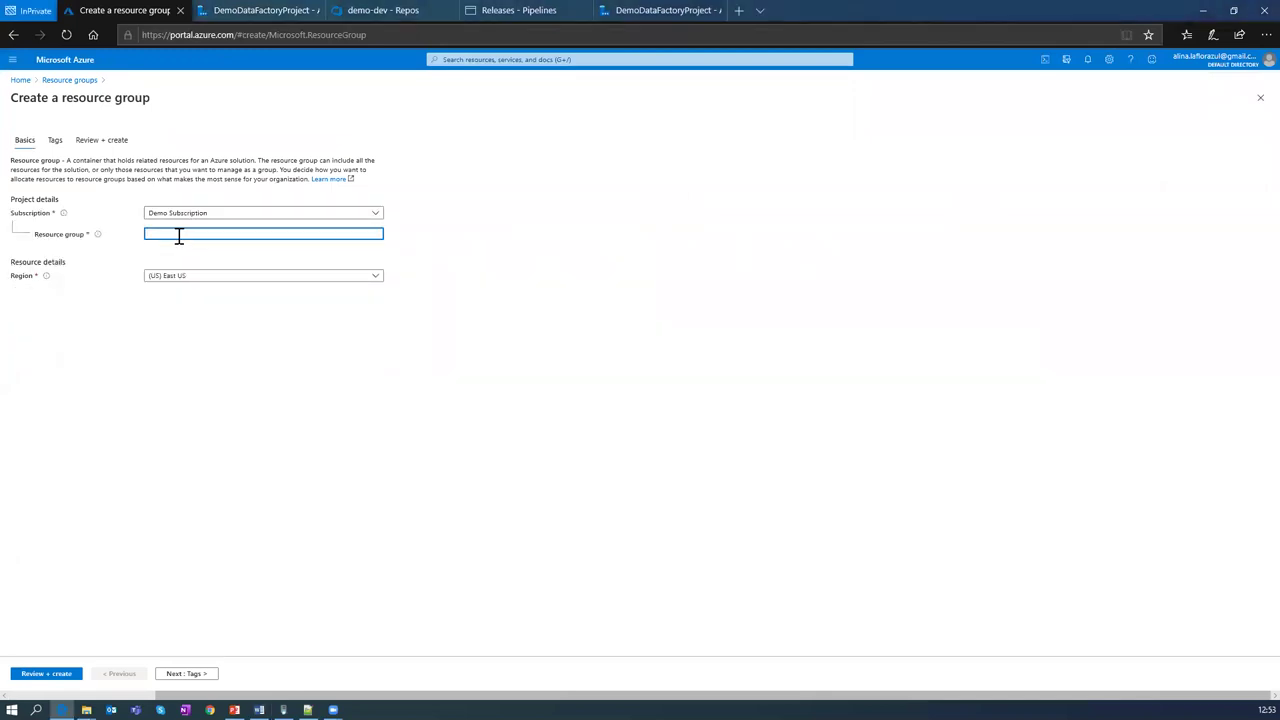
{"action": "type", "text": "Demo-Resource-Group-Test"}
{"action": "key", "text": "Tab"}
{"action": "left_click", "coordinate": [224, 279]}
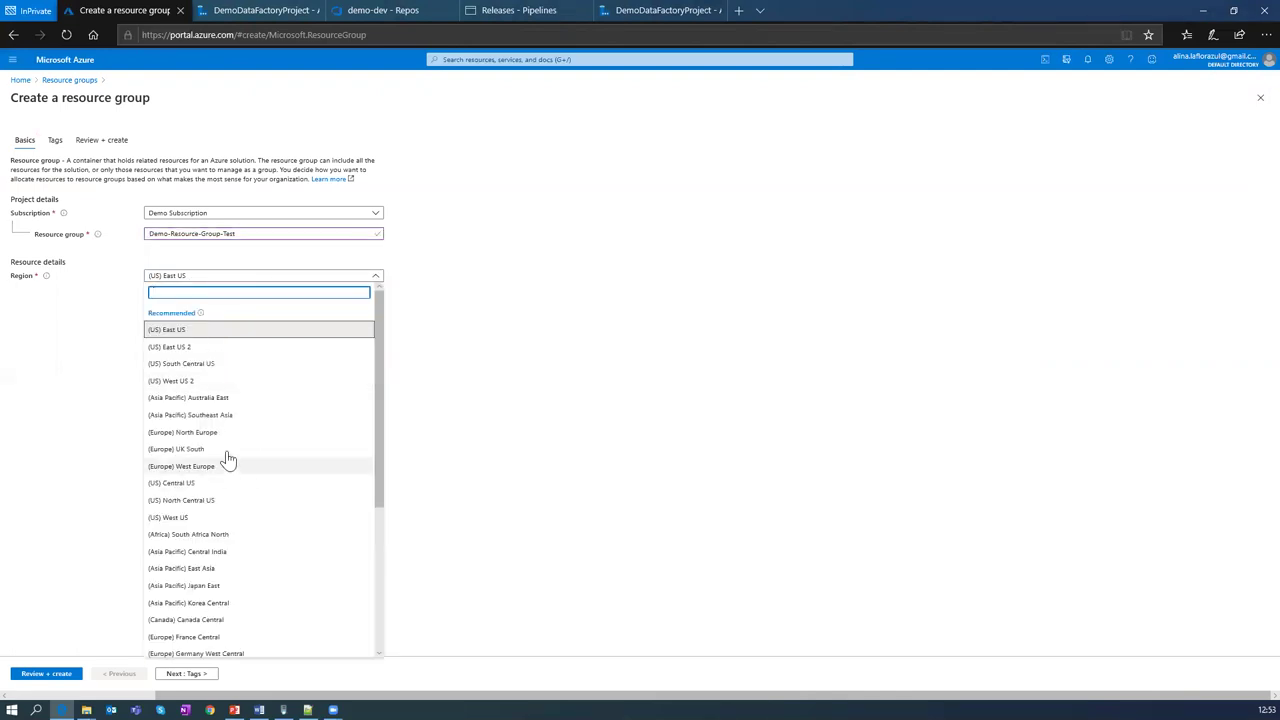
{"action": "scroll", "coordinate": [228, 455], "scroll_direction": "down", "scroll_amount": 1}
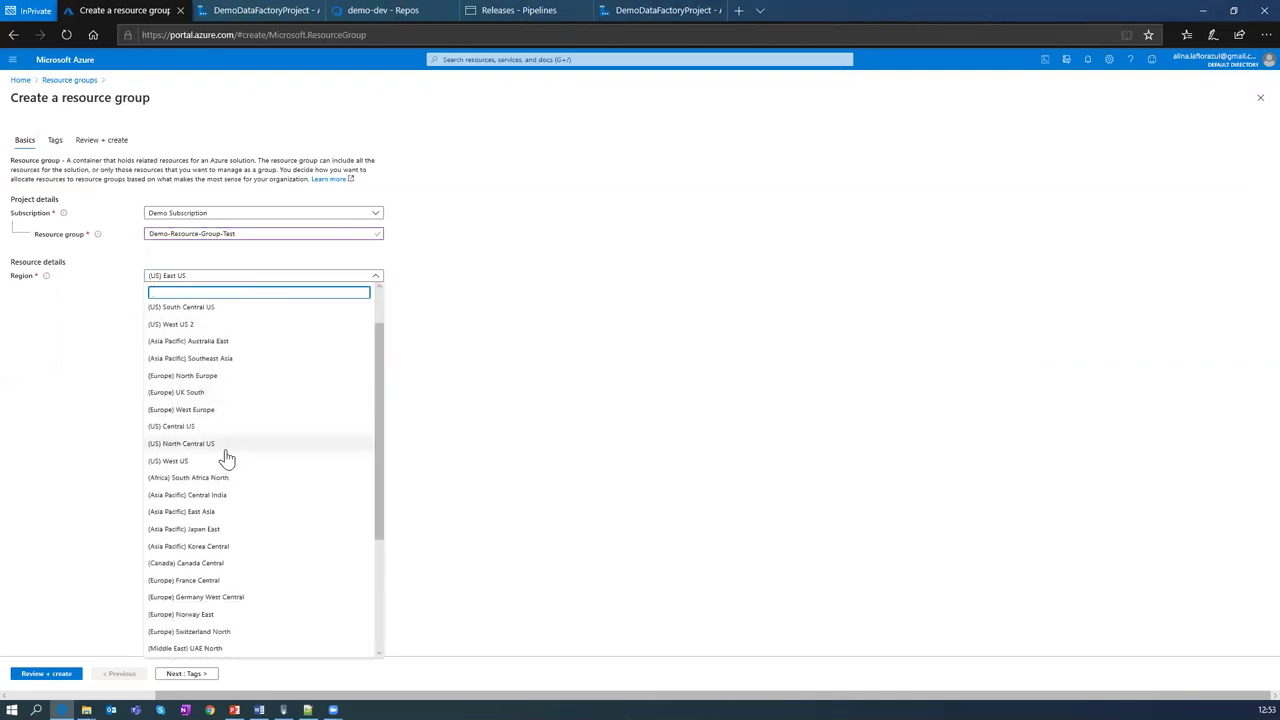
{"action": "scroll", "coordinate": [230, 475], "scroll_direction": "down", "scroll_amount": 1}
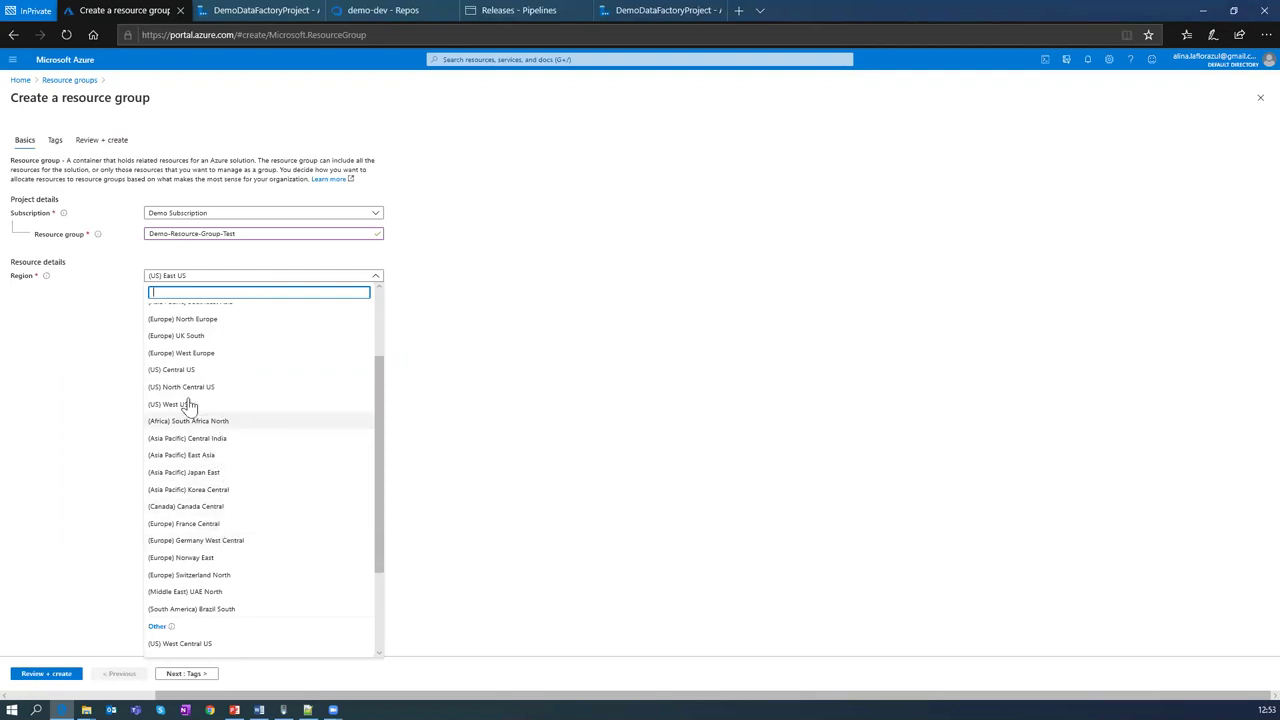
{"action": "scroll", "coordinate": [188, 400], "scroll_direction": "up", "scroll_amount": 5}
{"action": "left_click", "coordinate": [185, 332]}
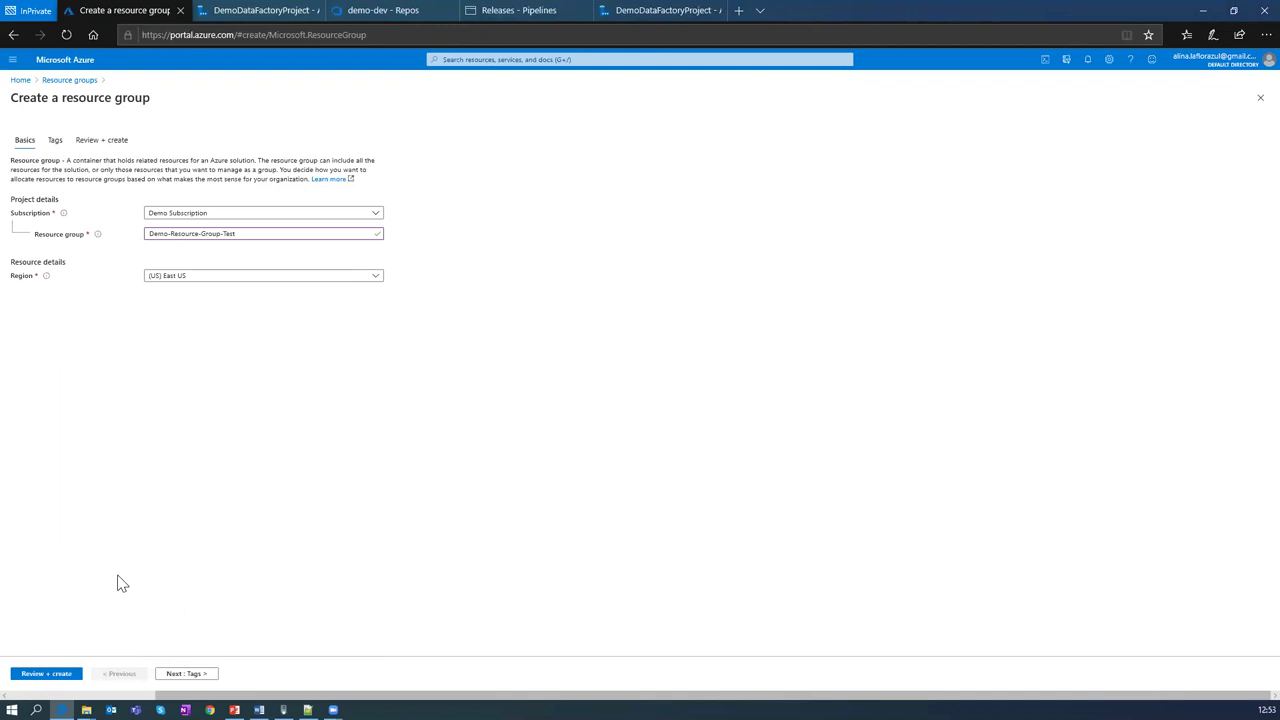
{"action": "left_click", "coordinate": [56, 673]}
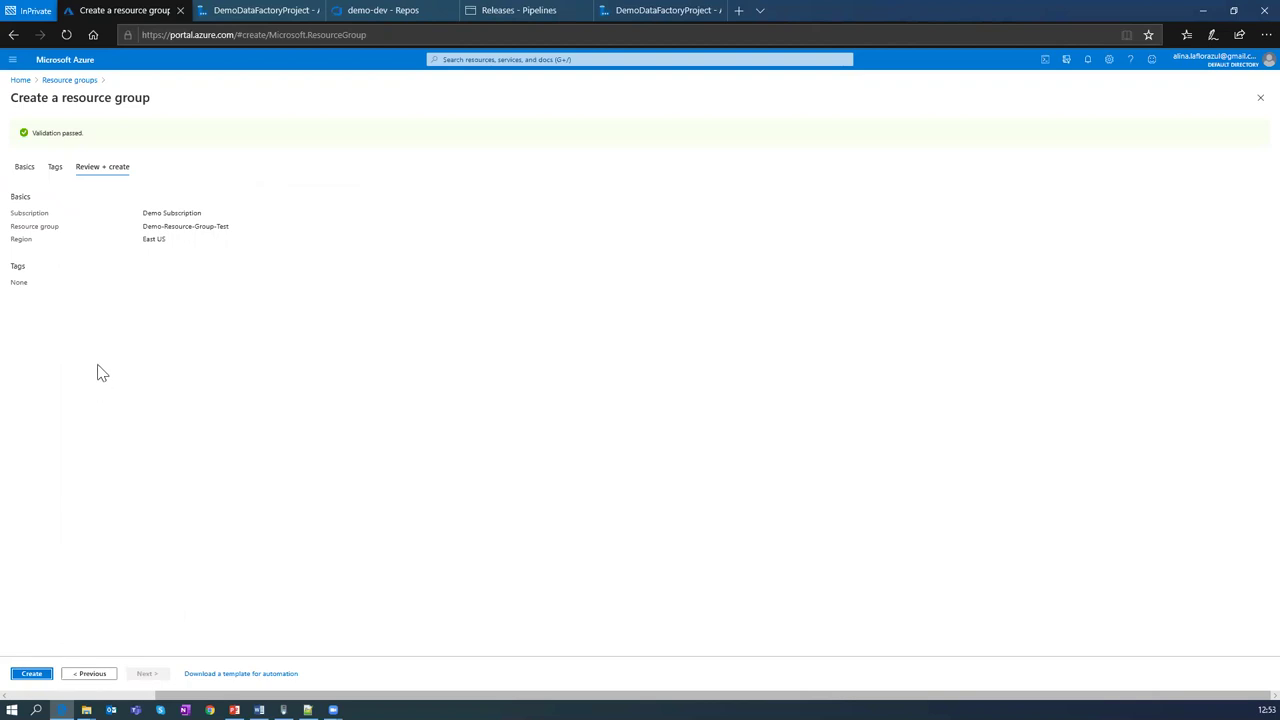
{"action": "left_click", "coordinate": [32, 674]}
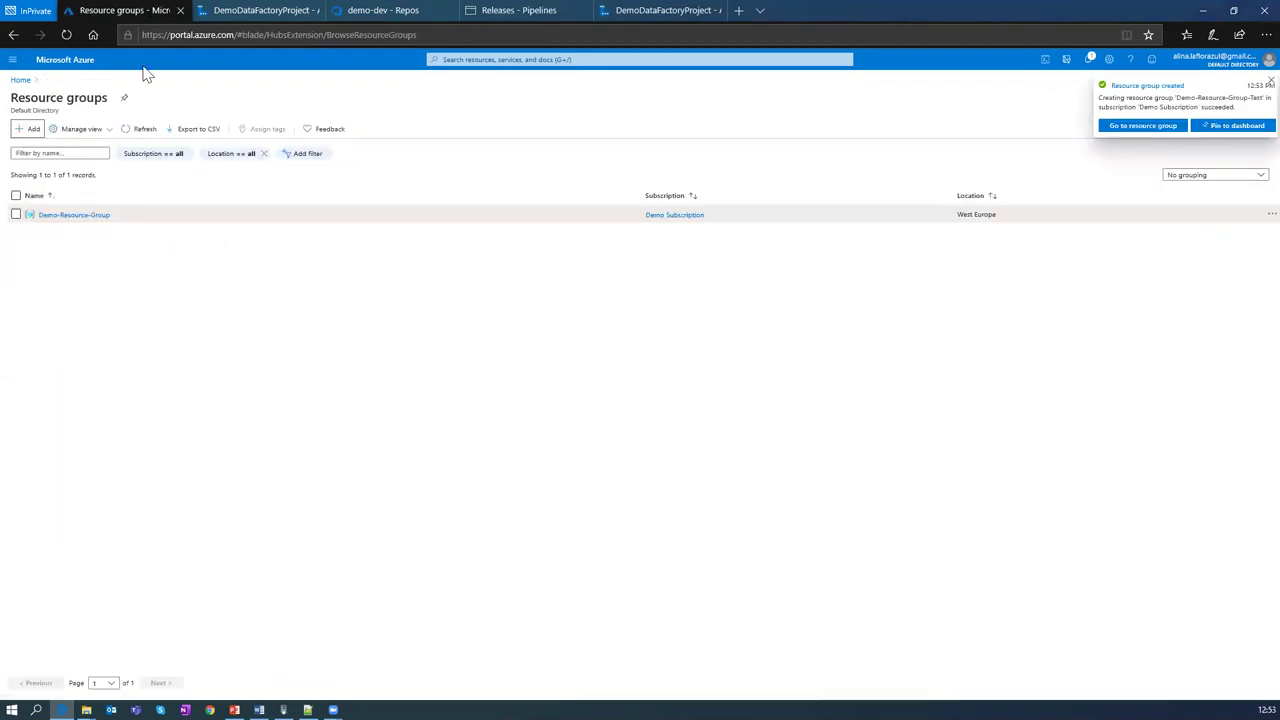
Step: Refresh the resource groups list until Demo-Resource-Group-Test appears, then open its empty overview
{"action": "left_click", "coordinate": [141, 131]}
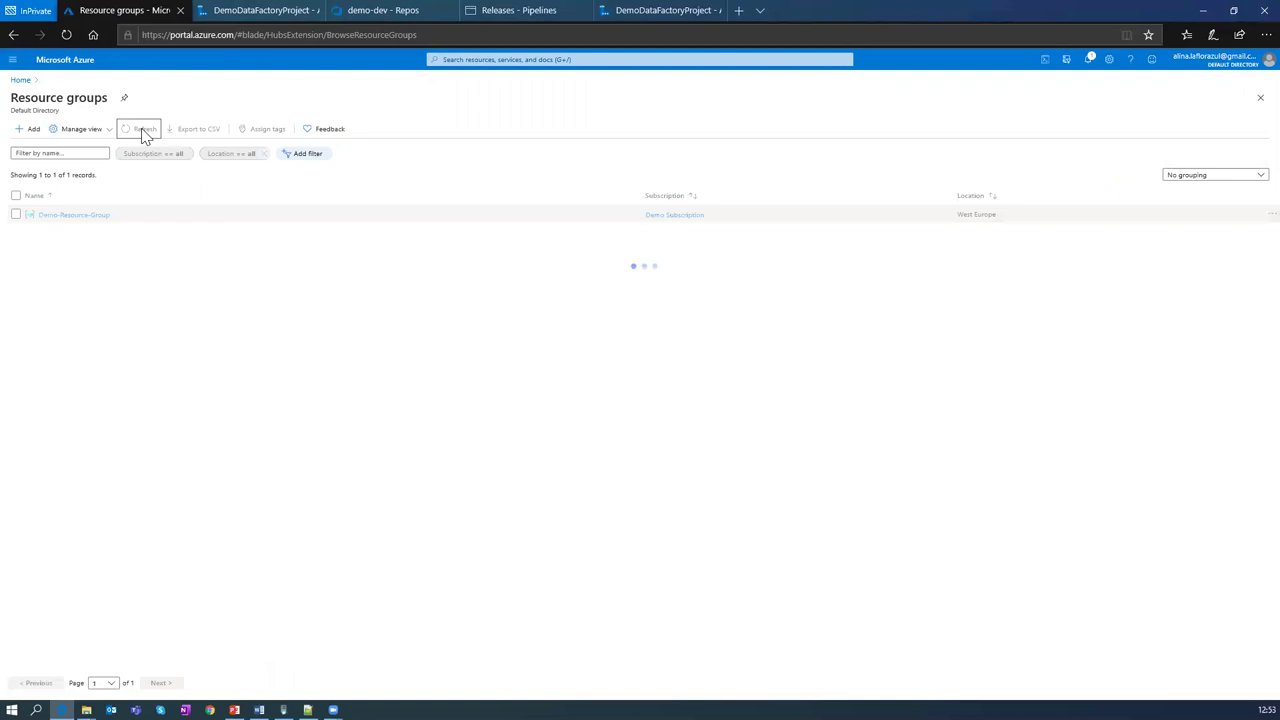
{"action": "left_click", "coordinate": [141, 131]}
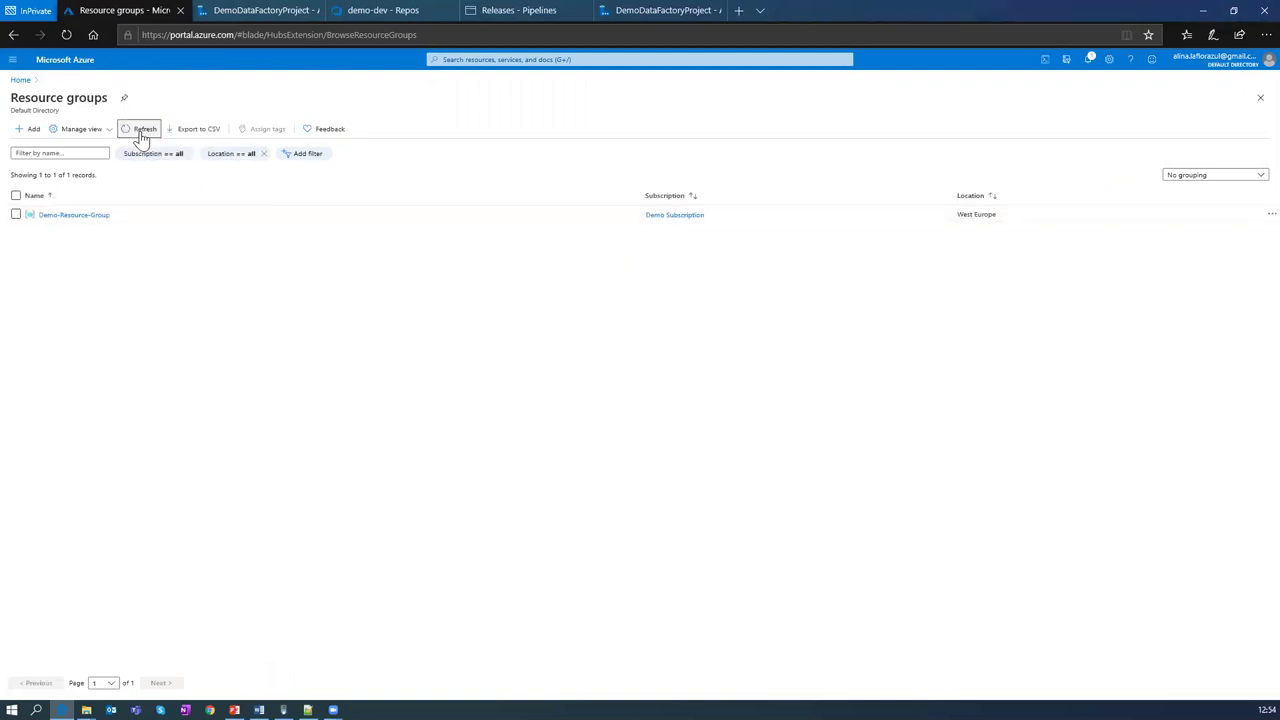
{"action": "left_click", "coordinate": [141, 131]}
{"action": "left_click", "coordinate": [141, 131]}
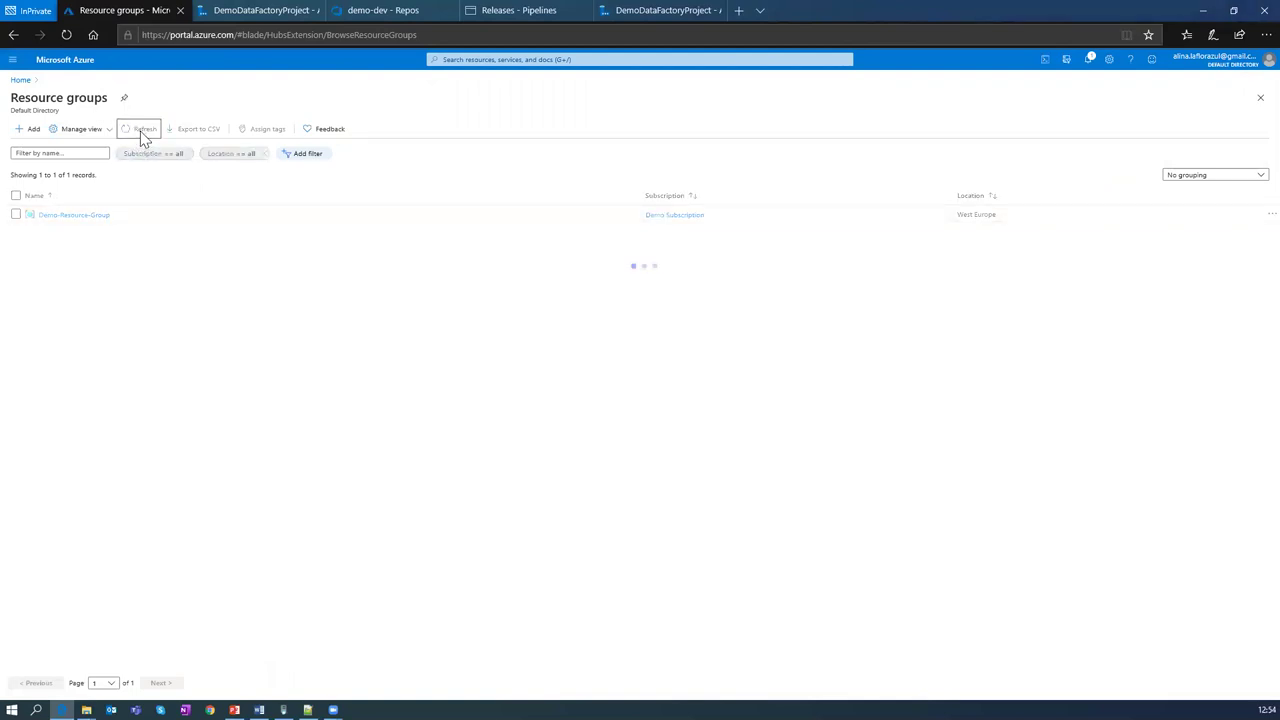
{"action": "left_click", "coordinate": [20, 80]}
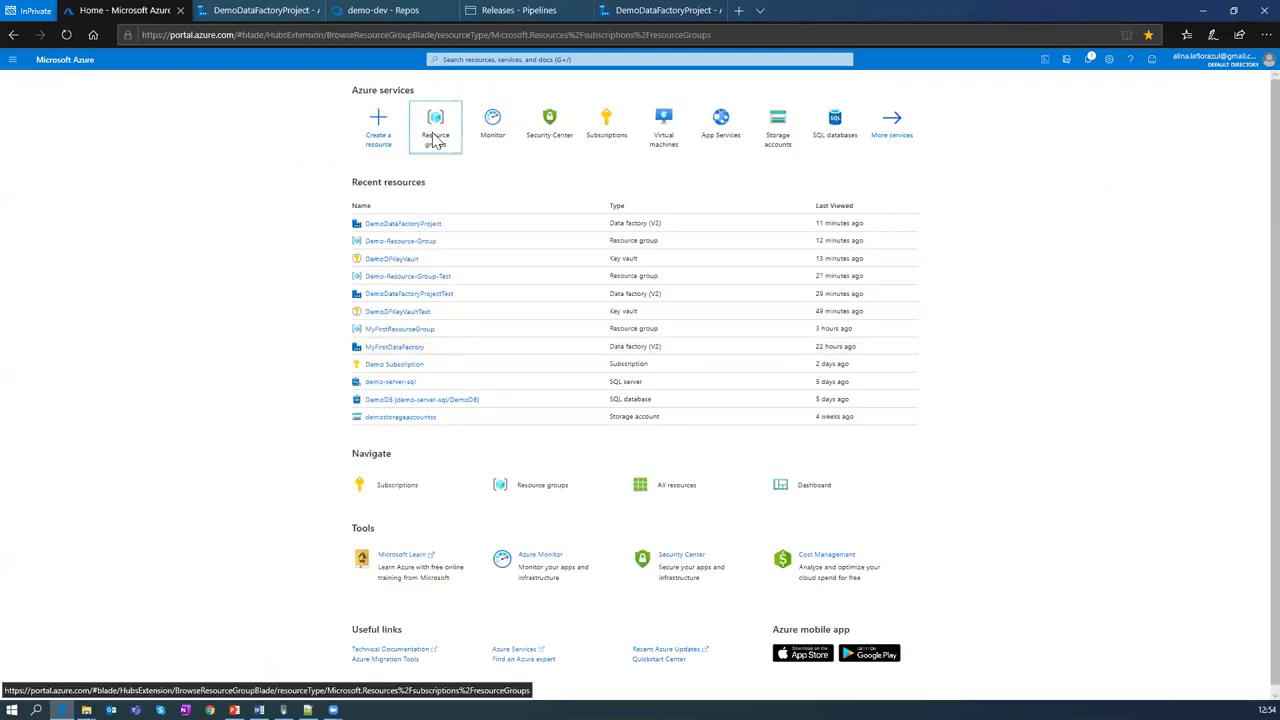
{"action": "left_click", "coordinate": [433, 141]}
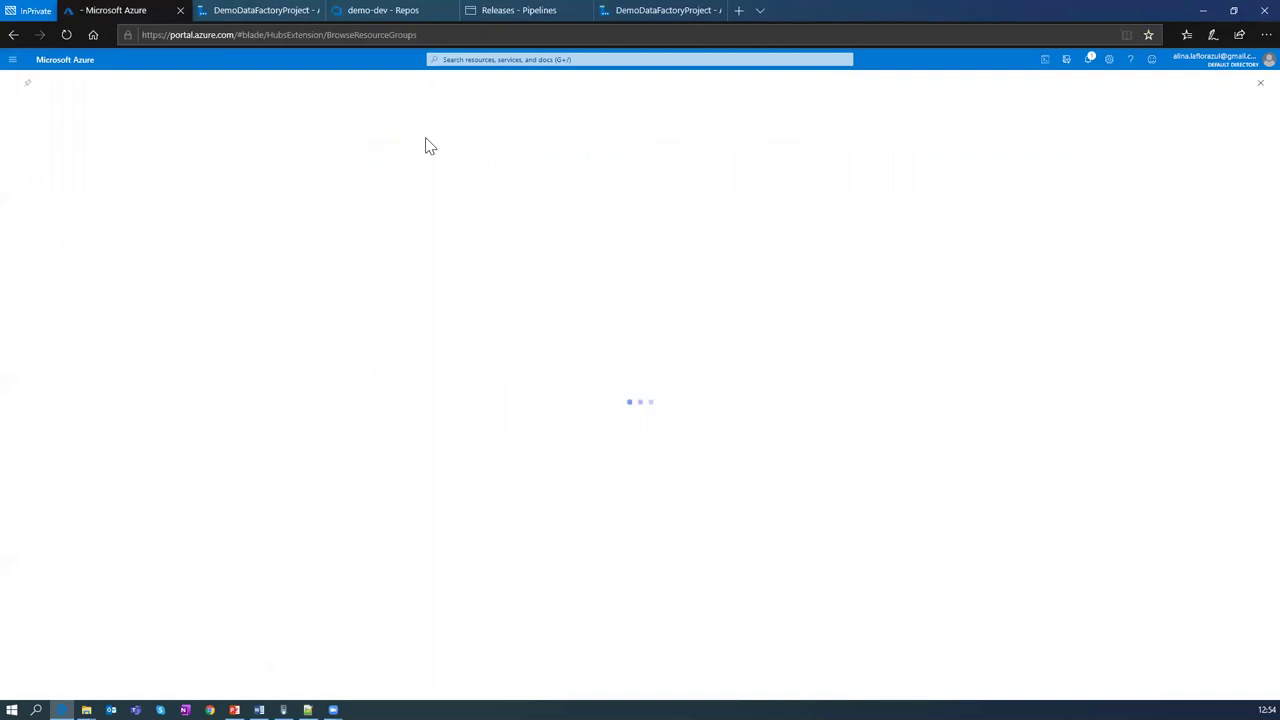
{"action": "left_click", "coordinate": [145, 131]}
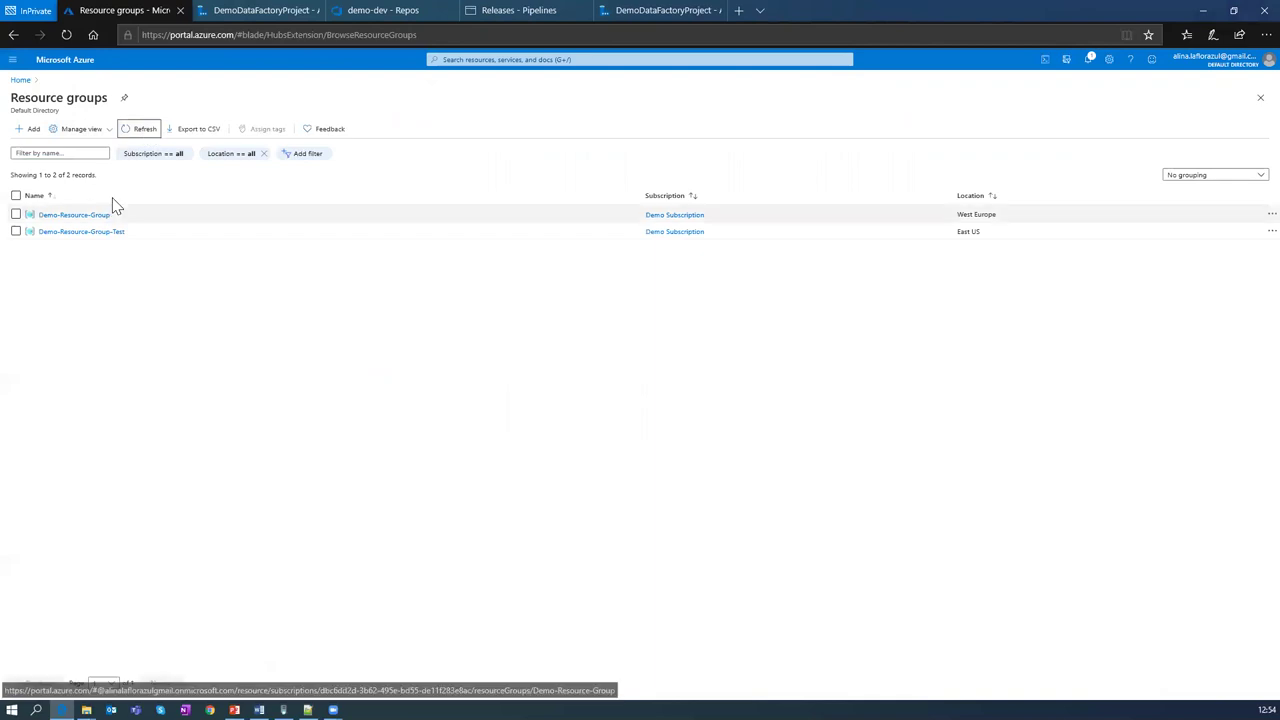
{"action": "left_click", "coordinate": [97, 232]}
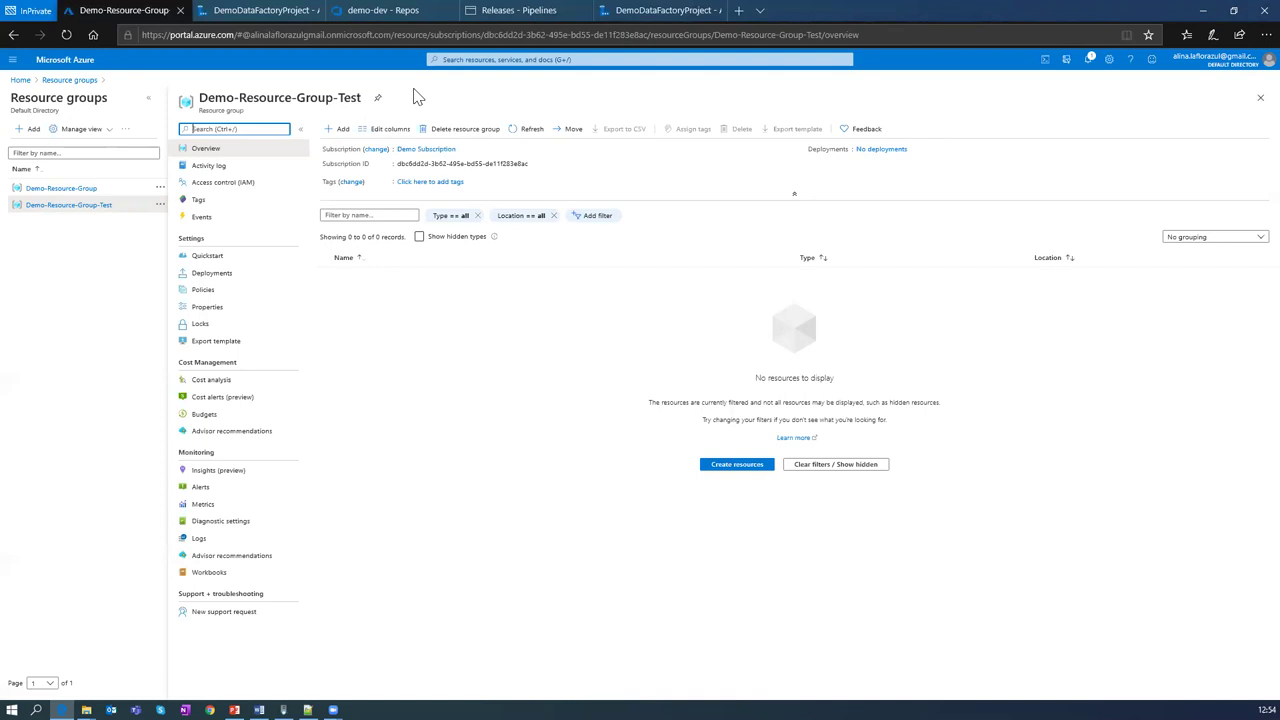
Step: Search the portal for 'custom' to reach the Deploy a custom template service
{"action": "left_click", "coordinate": [474, 60]}
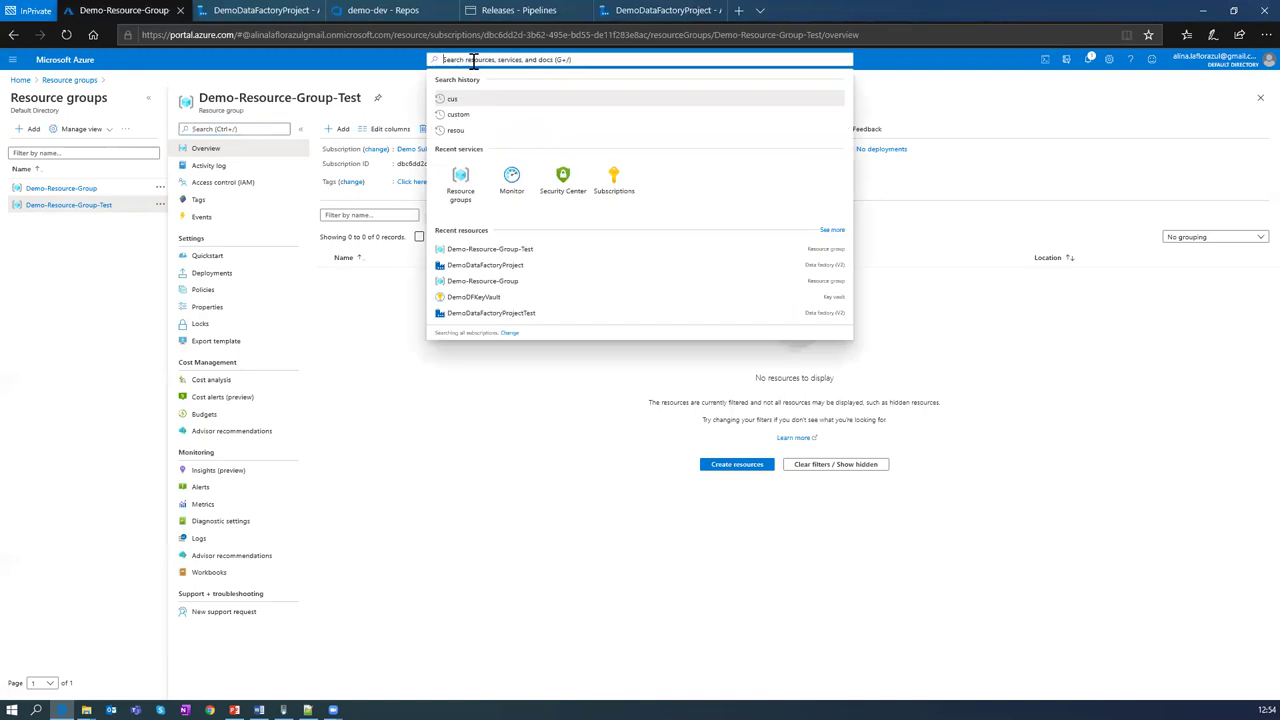
{"action": "type", "text": "cri"}
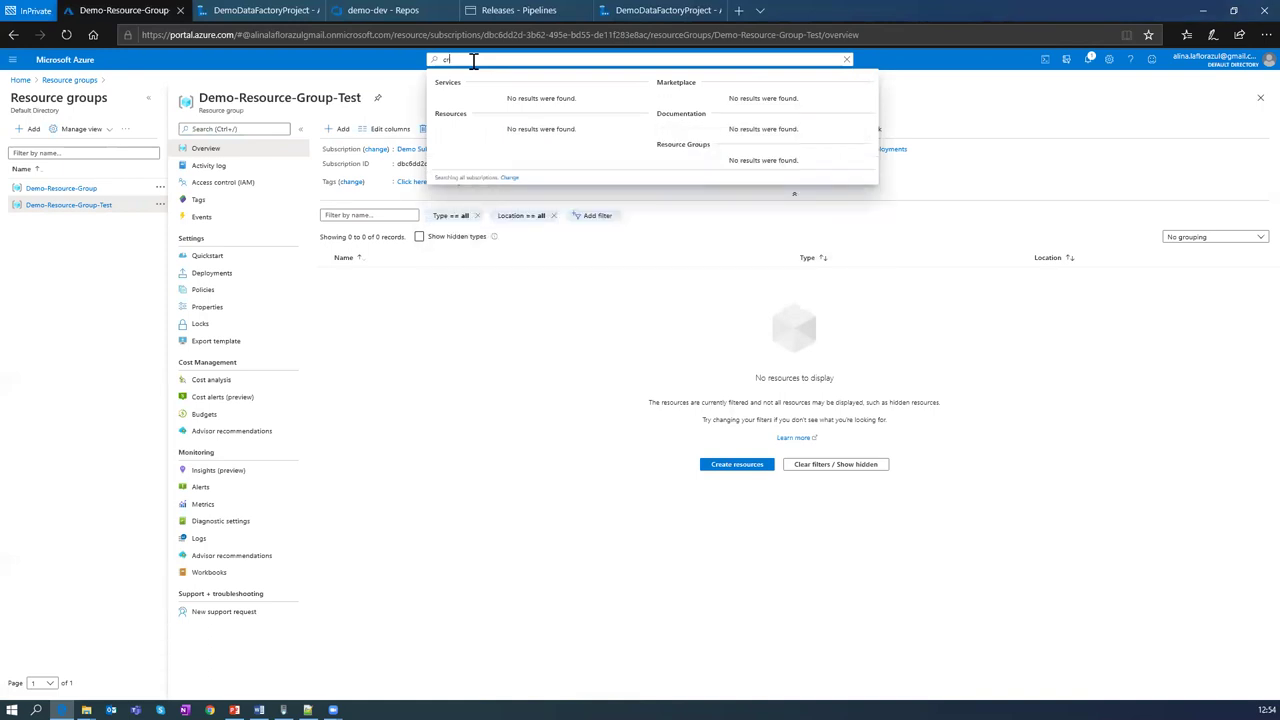
{"action": "type", "text": "eu"}
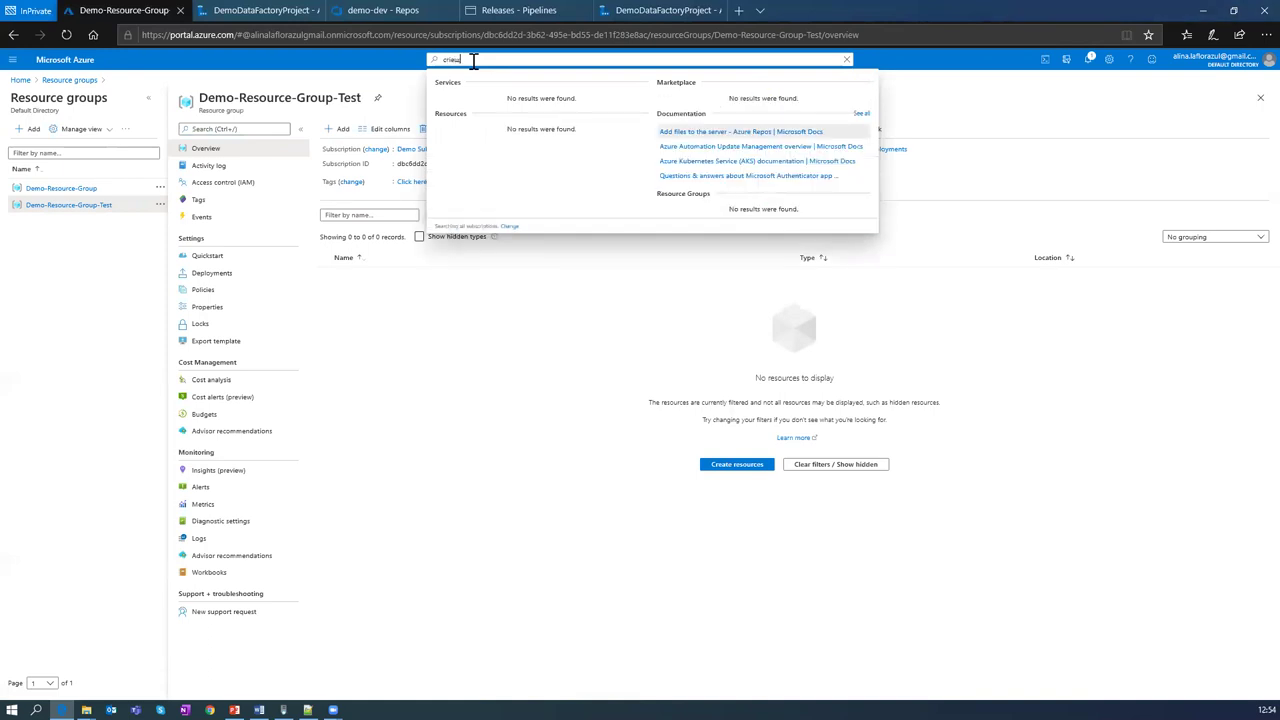
{"action": "key", "text": "BackSpace"}
{"action": "key", "text": "BackSpace"}
{"action": "key", "text": "BackSpace"}
{"action": "key", "text": "BackSpace"}
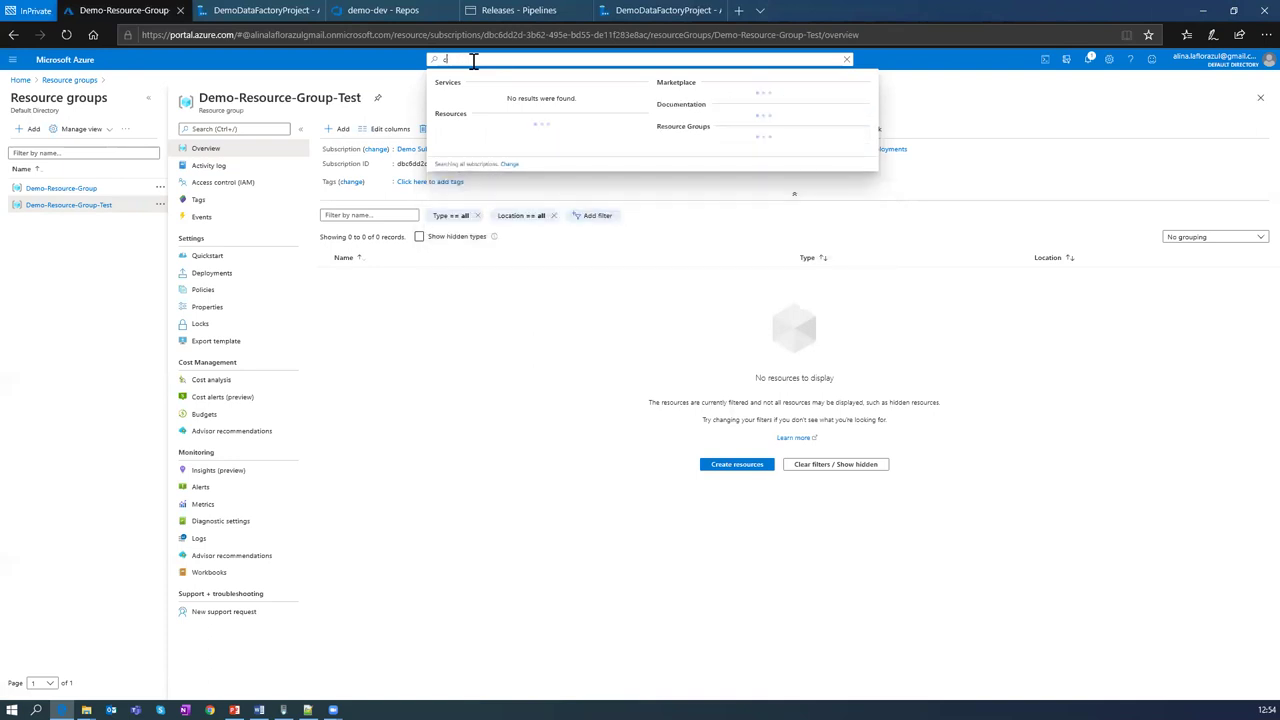
{"action": "key", "text": "BackSpace"}
{"action": "type", "text": "cus"}
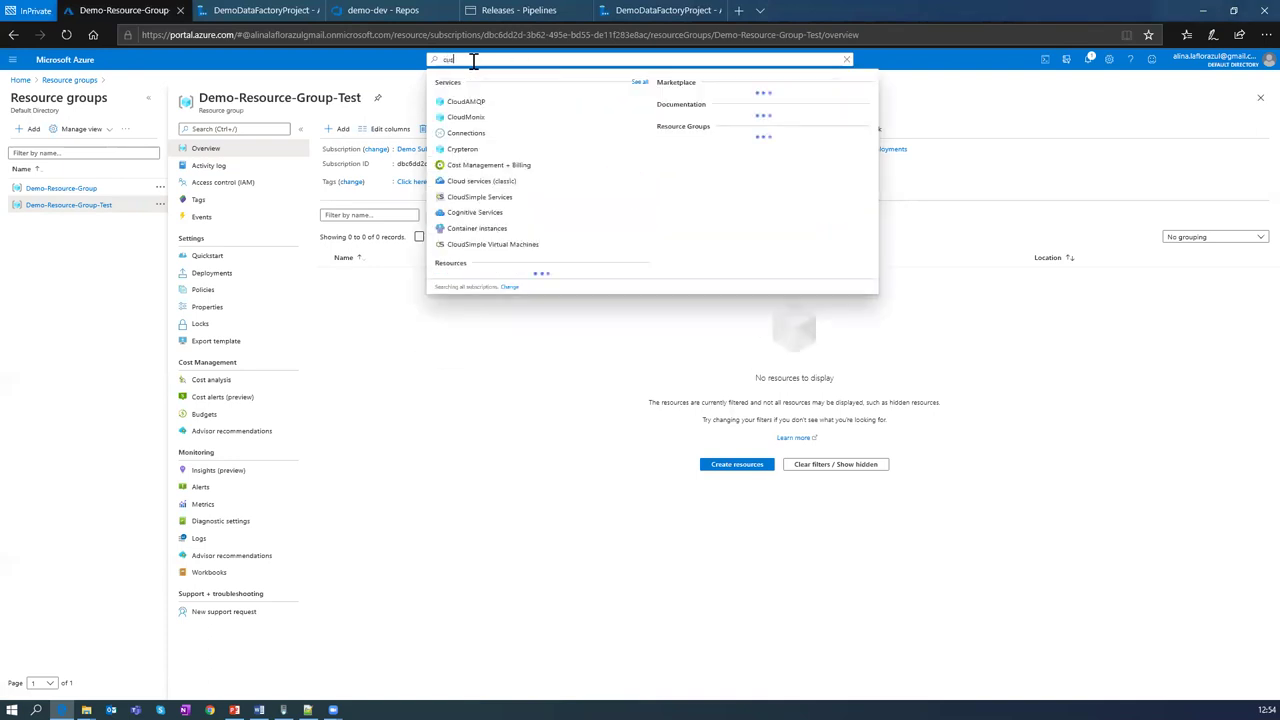
{"action": "type", "text": "tom"}
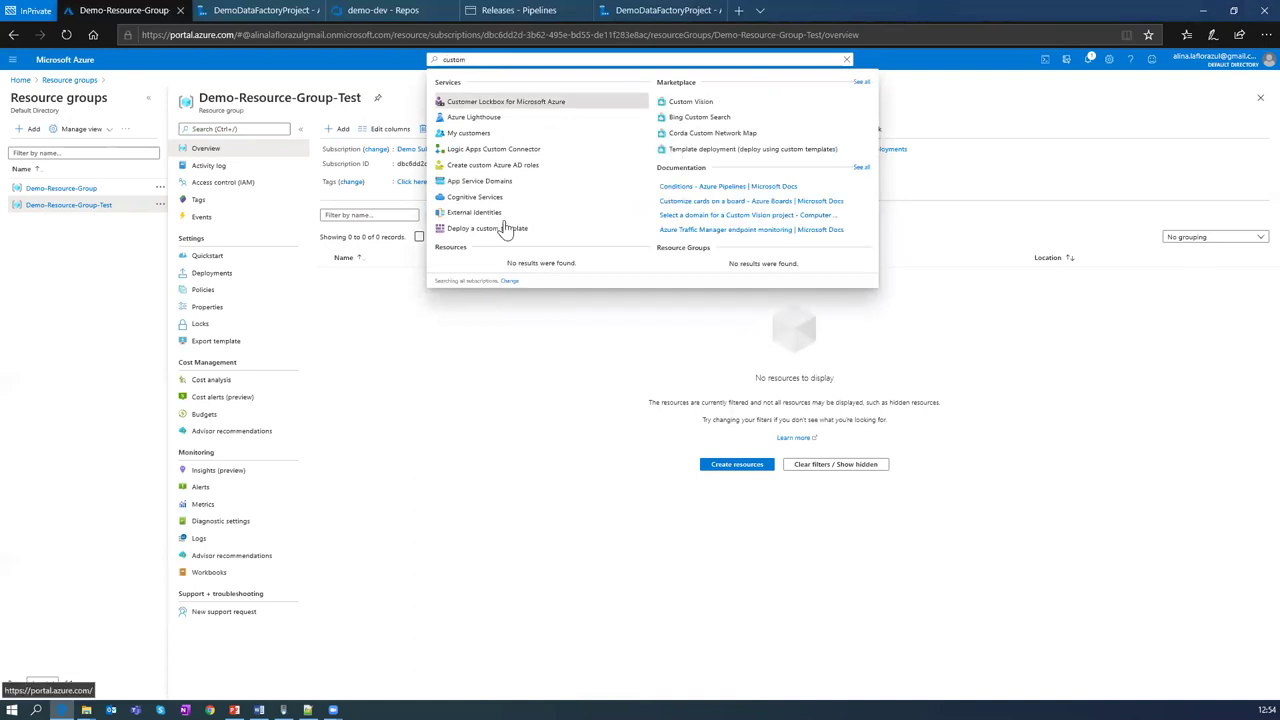
{"action": "key", "text": "Escape"}
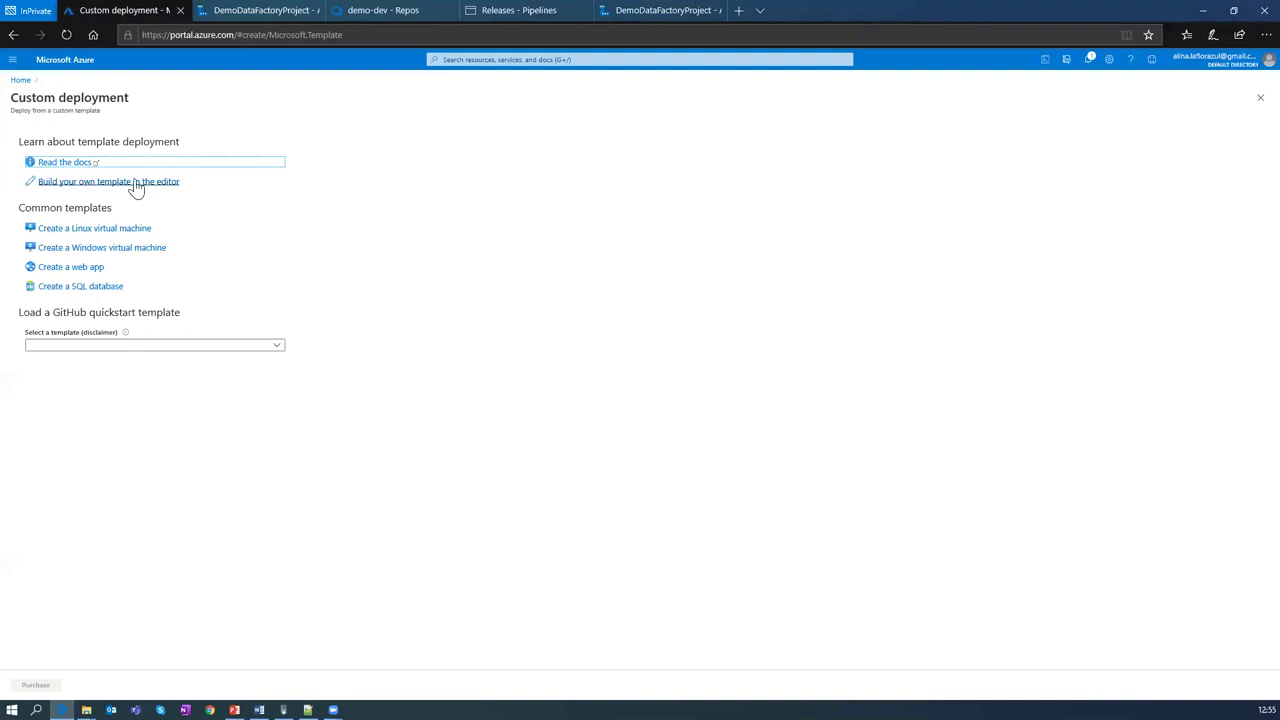
Step: In the template editor, load the template file from the AzureKeyVaultTemplates folder
{"action": "left_click", "coordinate": [136, 184]}
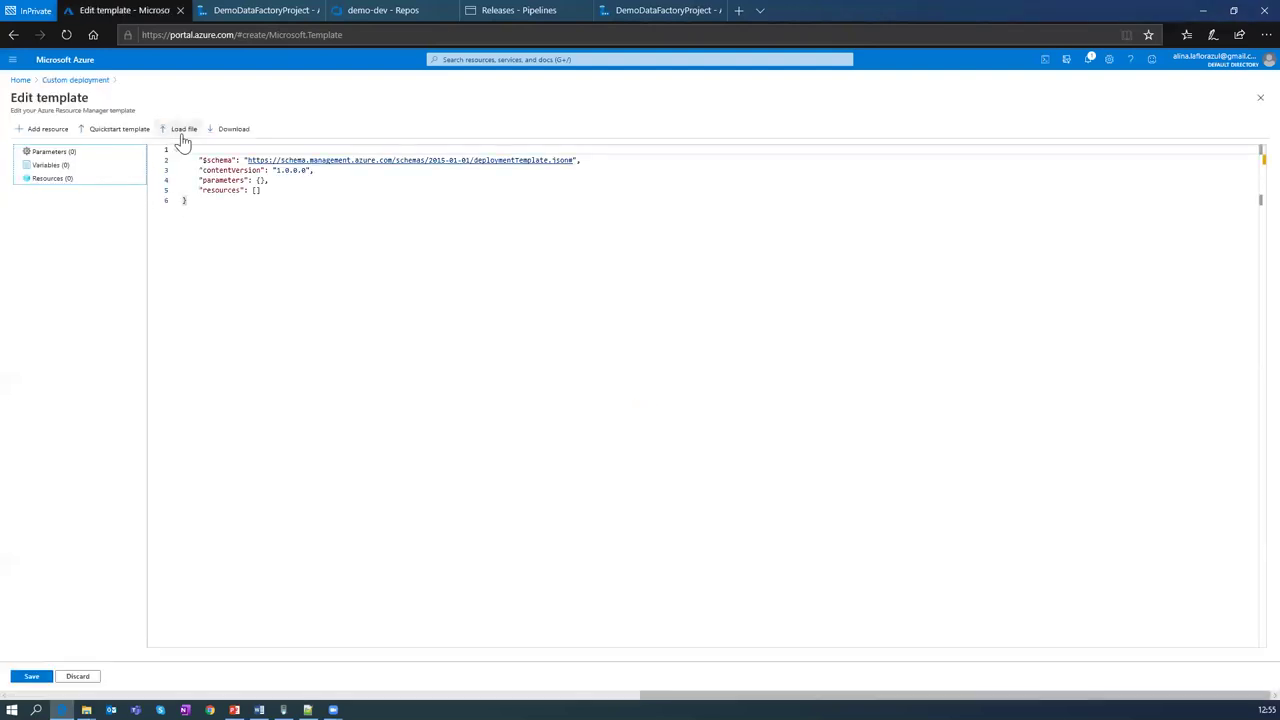
{"action": "left_click", "coordinate": [181, 129]}
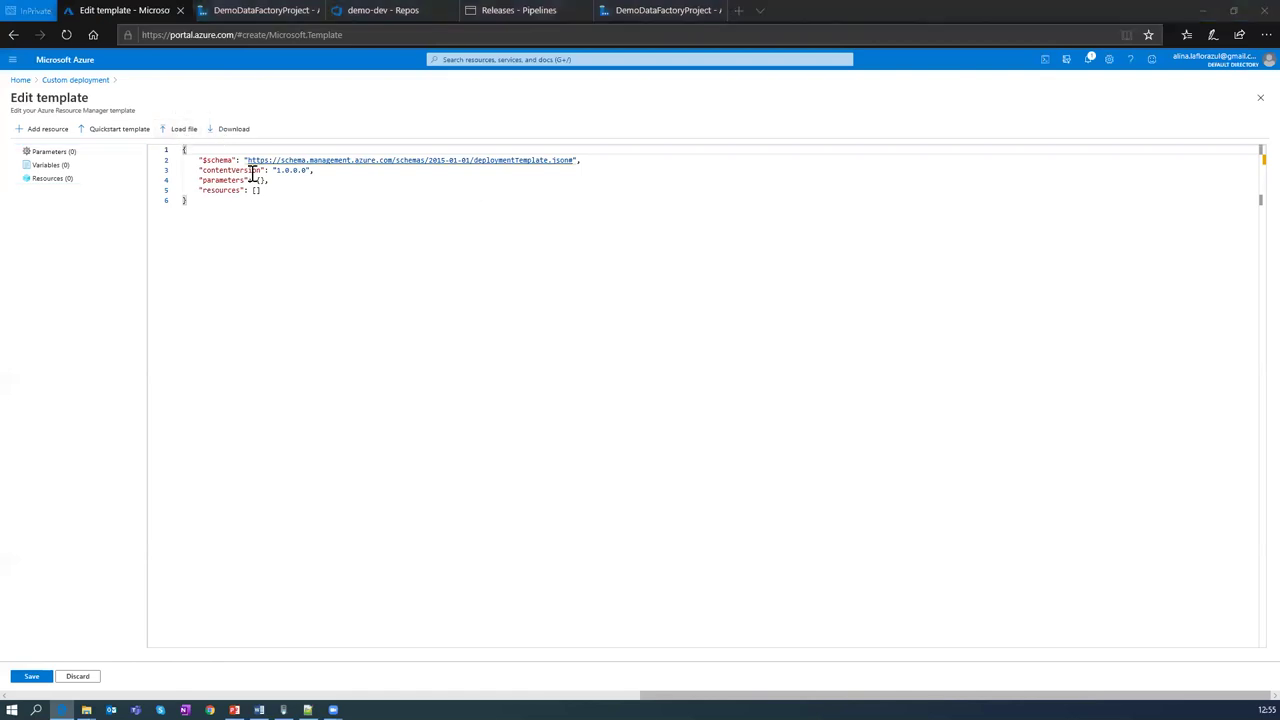
{"action": "left_click", "coordinate": [178, 129]}
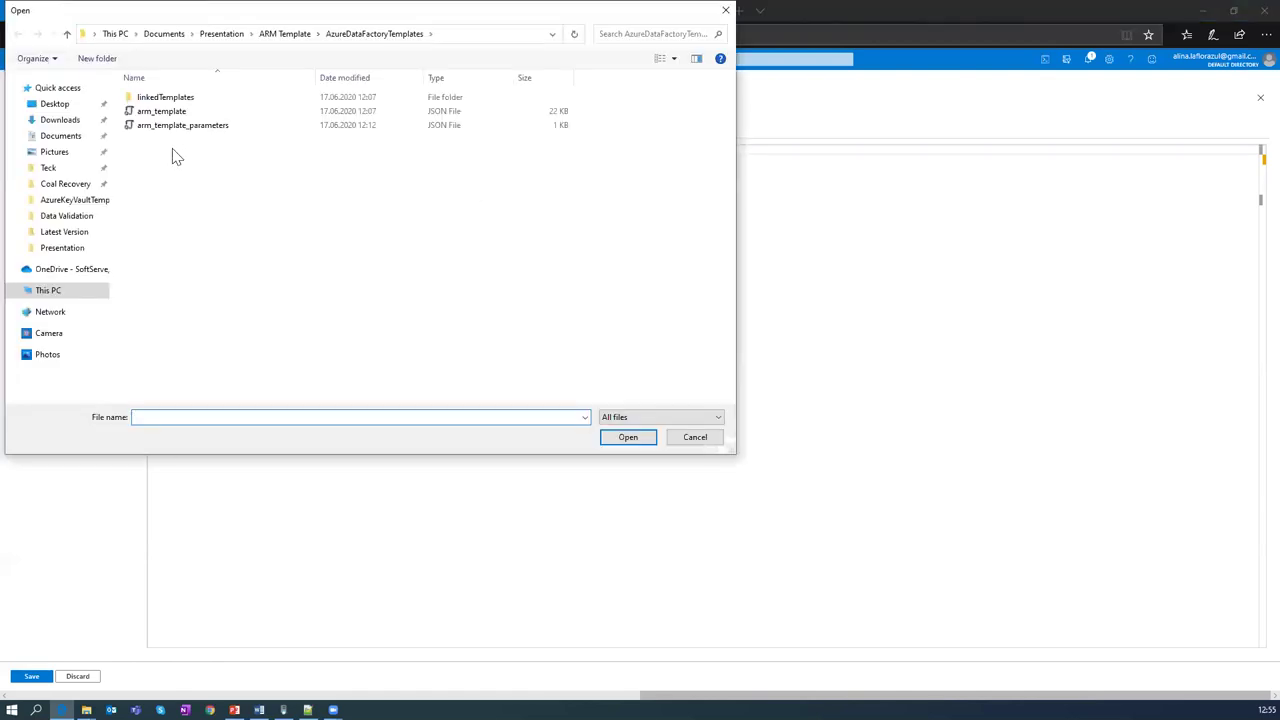
{"action": "left_click", "coordinate": [290, 34]}
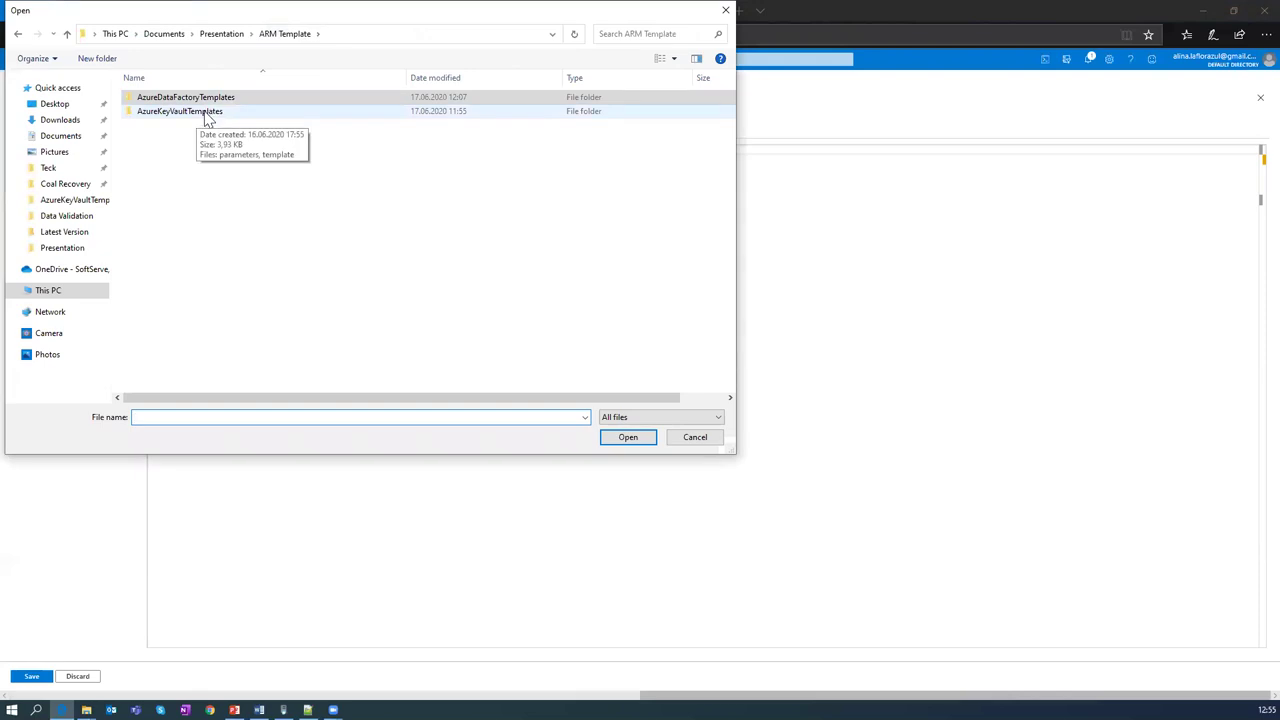
{"action": "double_click", "coordinate": [210, 113]}
{"action": "double_click", "coordinate": [162, 120]}
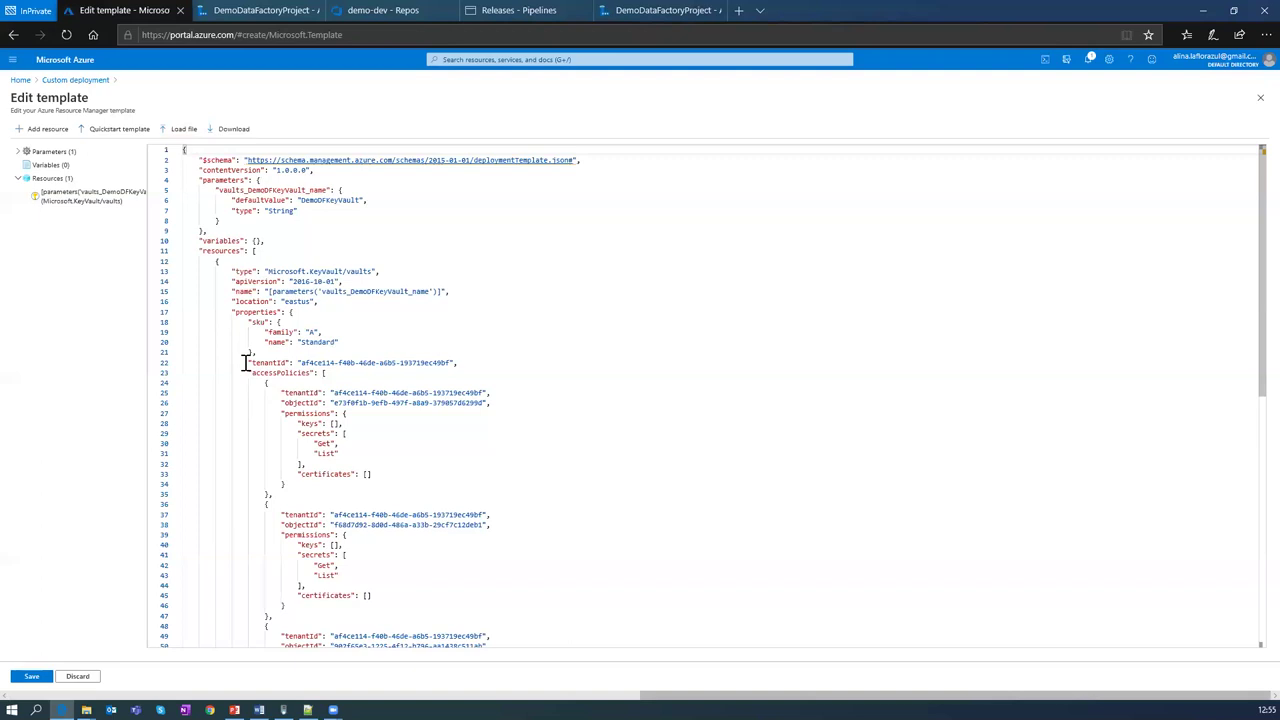
Step: Review the DemoDFKeyVault template JSON and save it
{"action": "scroll", "coordinate": [243, 362], "scroll_direction": "down", "scroll_amount": 5}
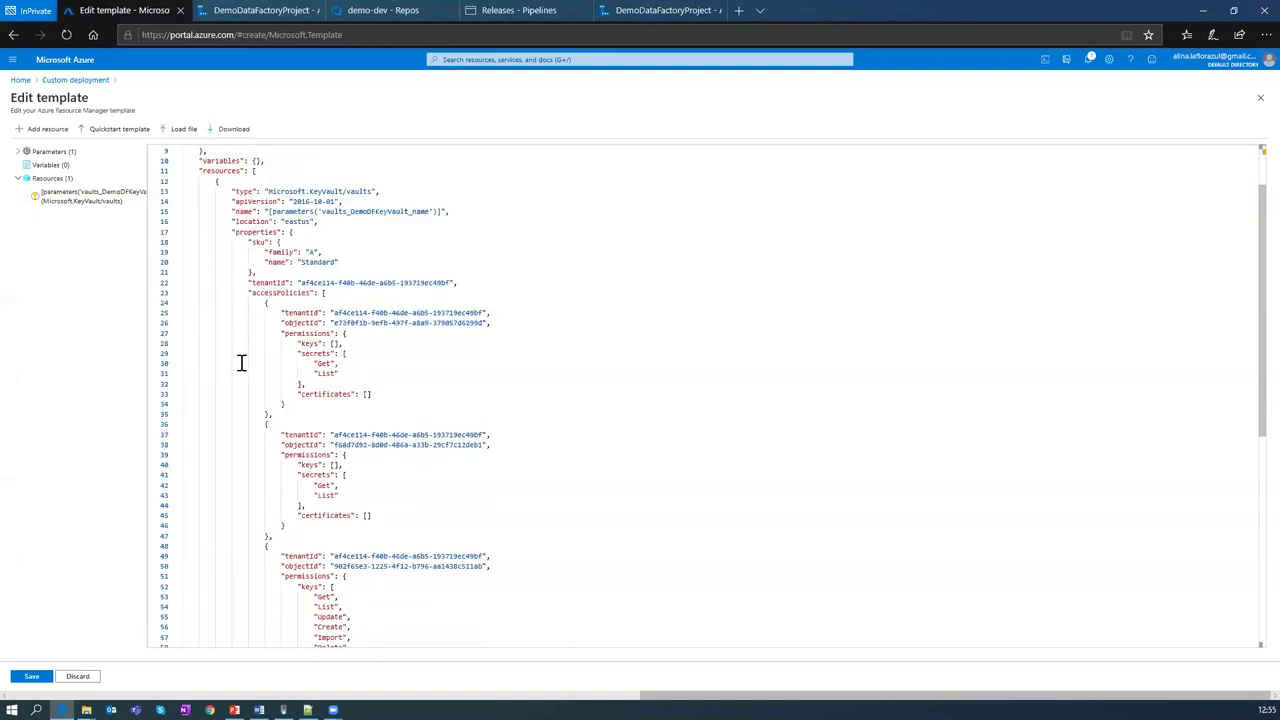
{"action": "scroll", "coordinate": [241, 362], "scroll_direction": "down", "scroll_amount": 3}
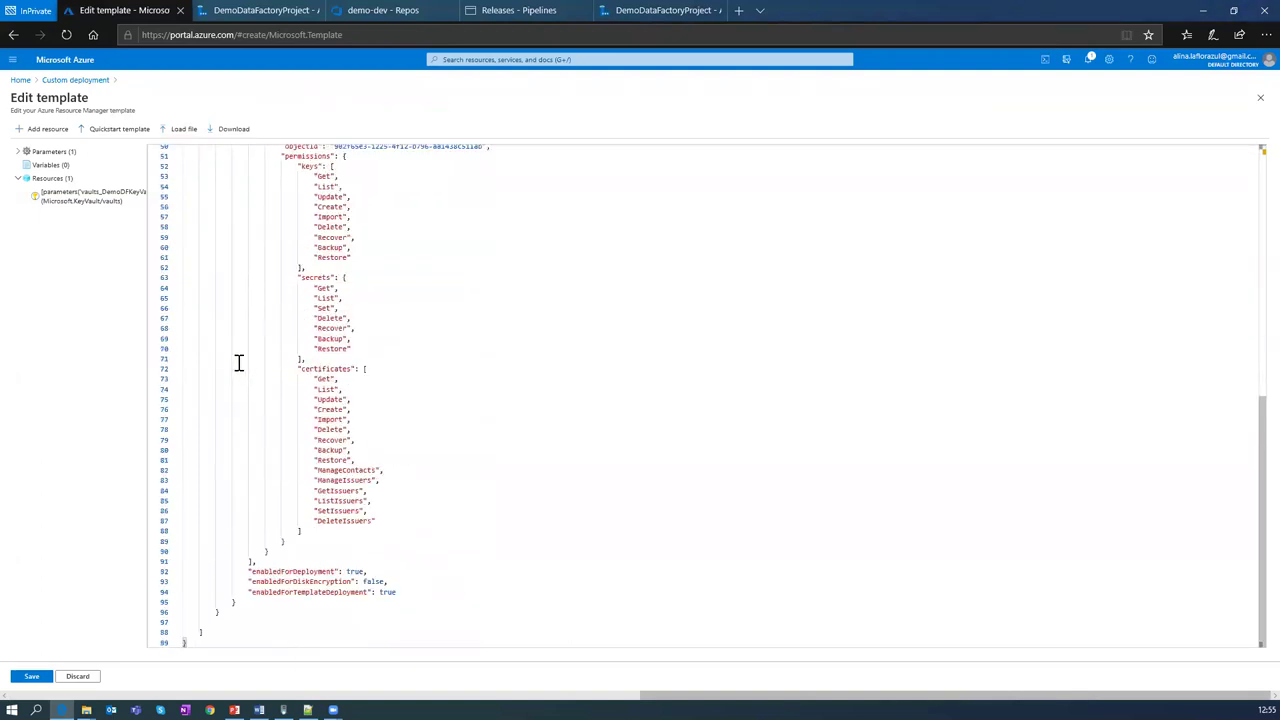
{"action": "scroll", "coordinate": [238, 361], "scroll_direction": "up", "scroll_amount": 2}
{"action": "scroll", "coordinate": [238, 361], "scroll_direction": "up", "scroll_amount": 5}
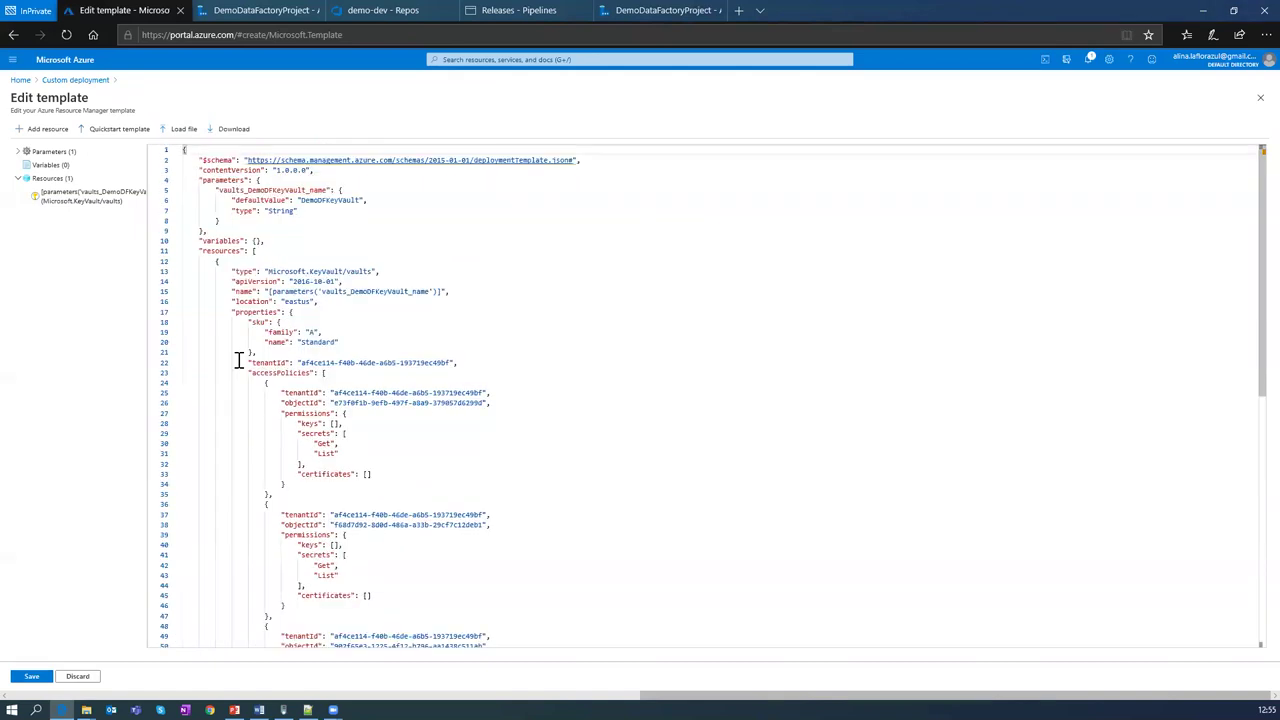
{"action": "left_click", "coordinate": [32, 677]}
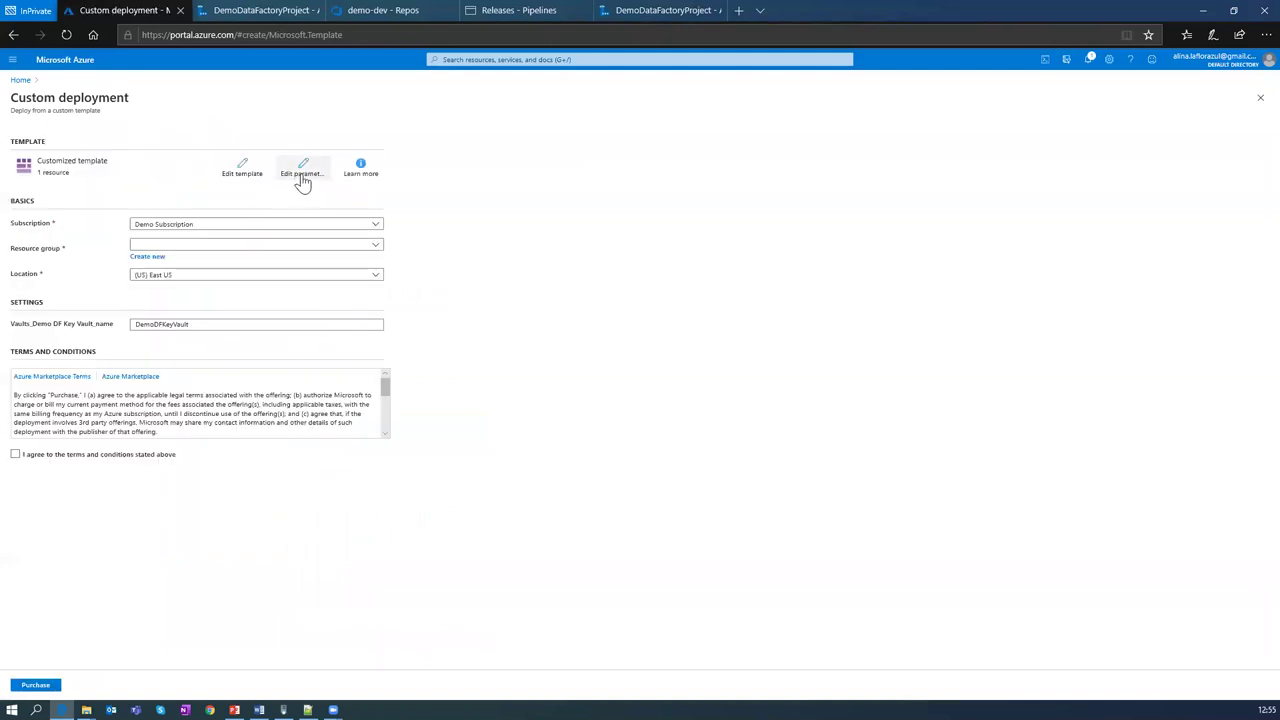
Step: Edit the deployment parameters to rename the vault to DemoDFKeyVaultTest
{"action": "left_click", "coordinate": [302, 176]}
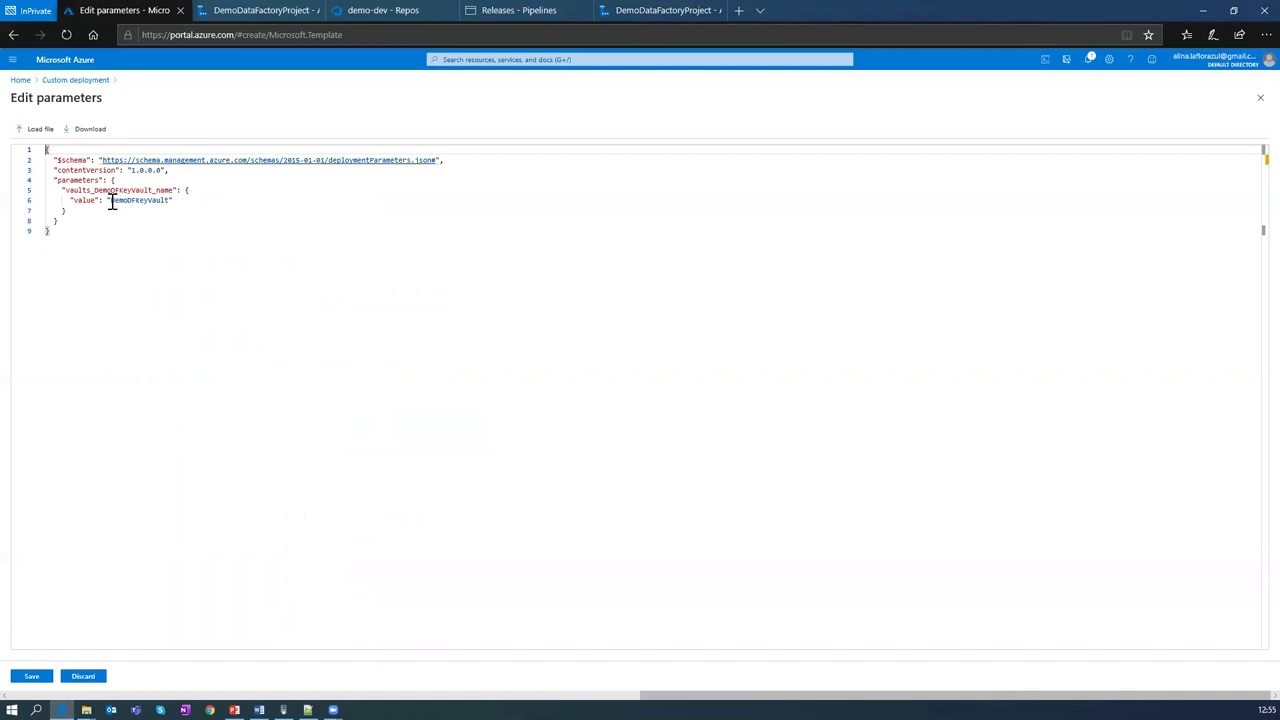
{"action": "left_click", "coordinate": [169, 201]}
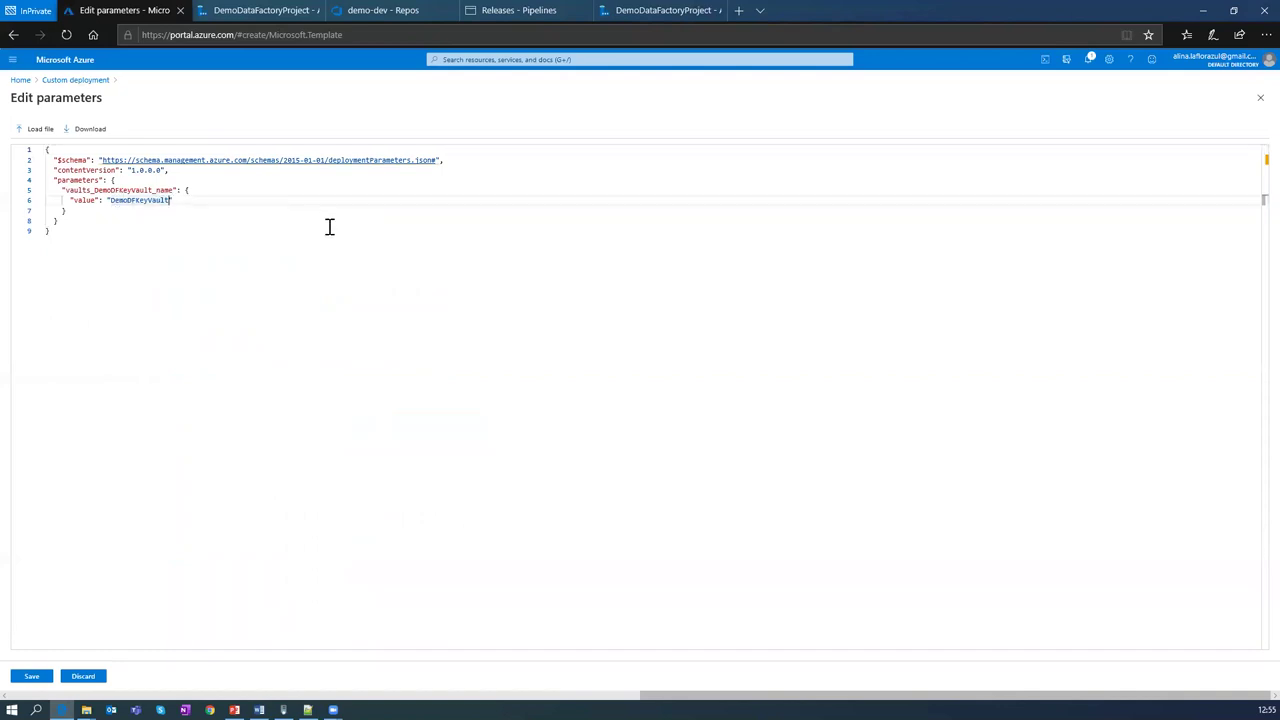
{"action": "type", "text": "Test"}
{"action": "left_click", "coordinate": [33, 678]}
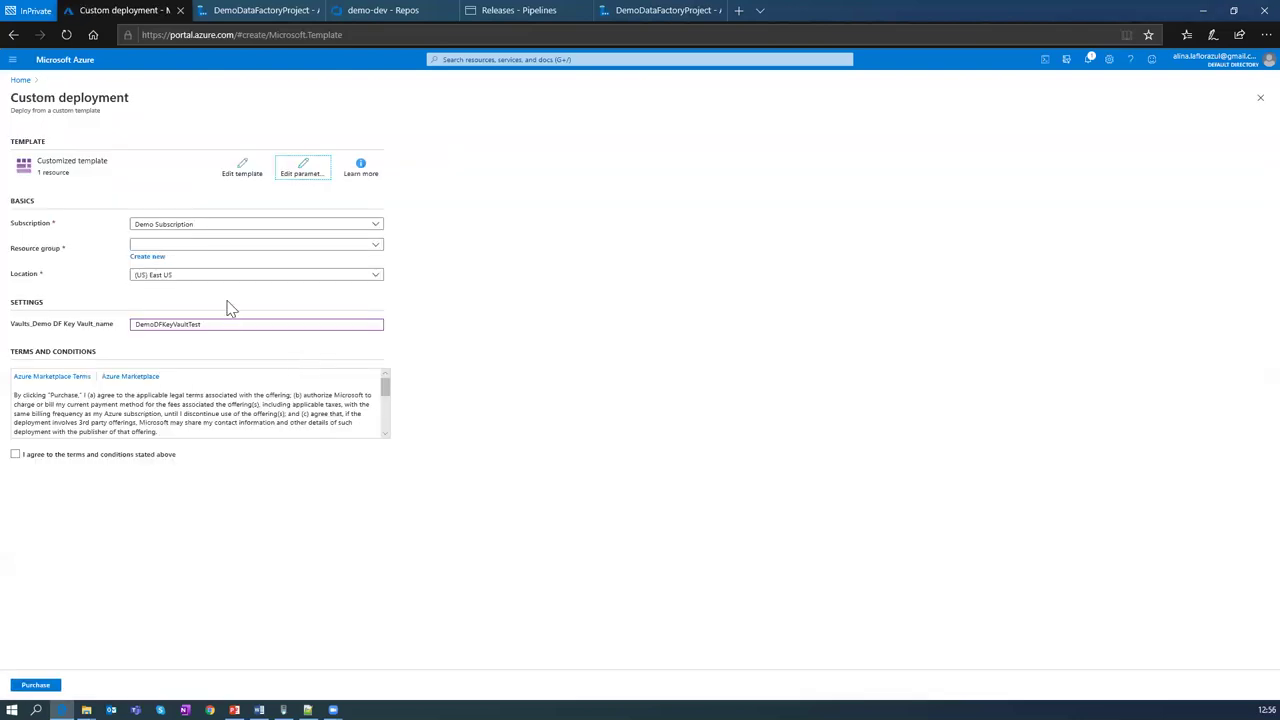
Step: Target Demo-Resource-Group-Test, accept the terms, and purchase the deployment
{"action": "left_click", "coordinate": [196, 245]}
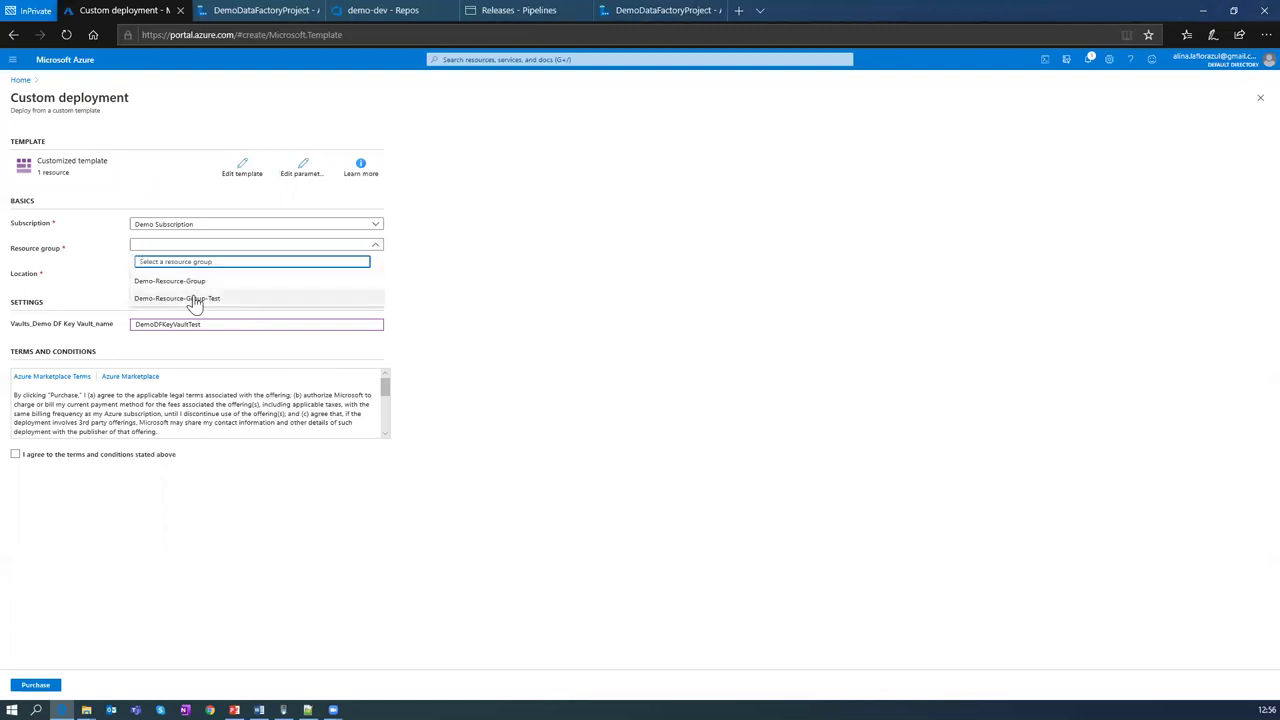
{"action": "left_click", "coordinate": [195, 294]}
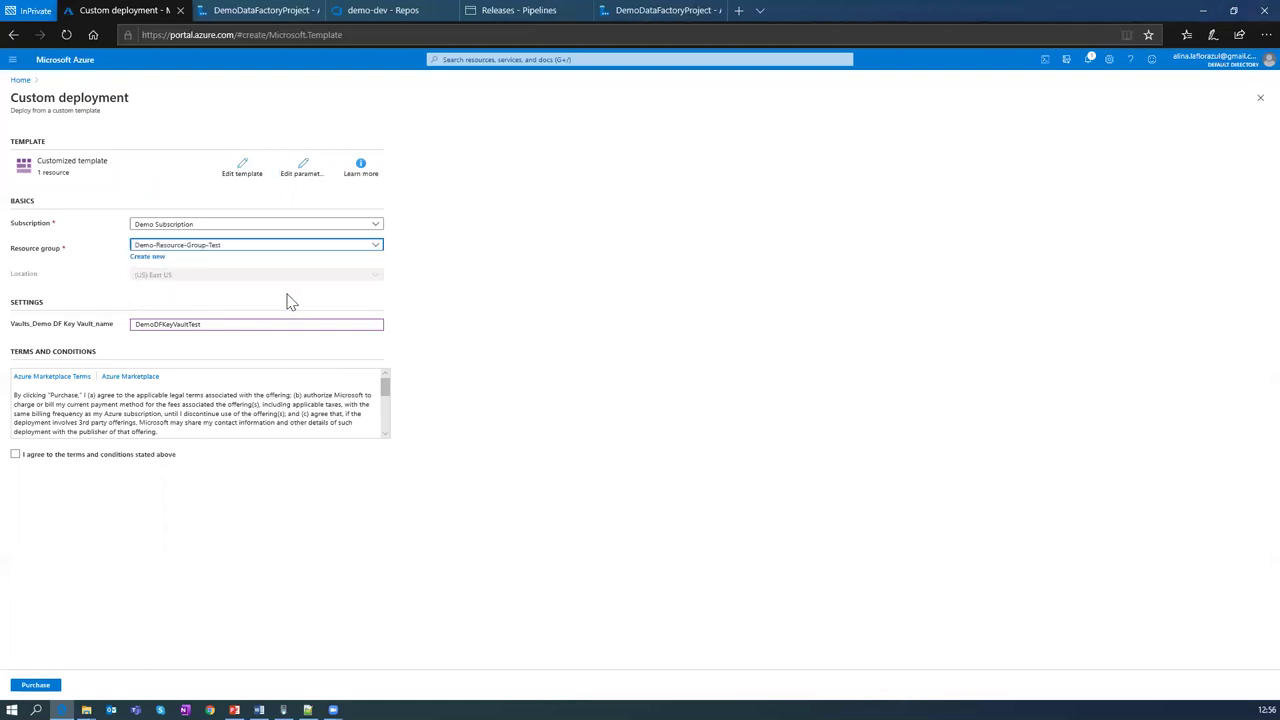
{"action": "left_click", "coordinate": [18, 455]}
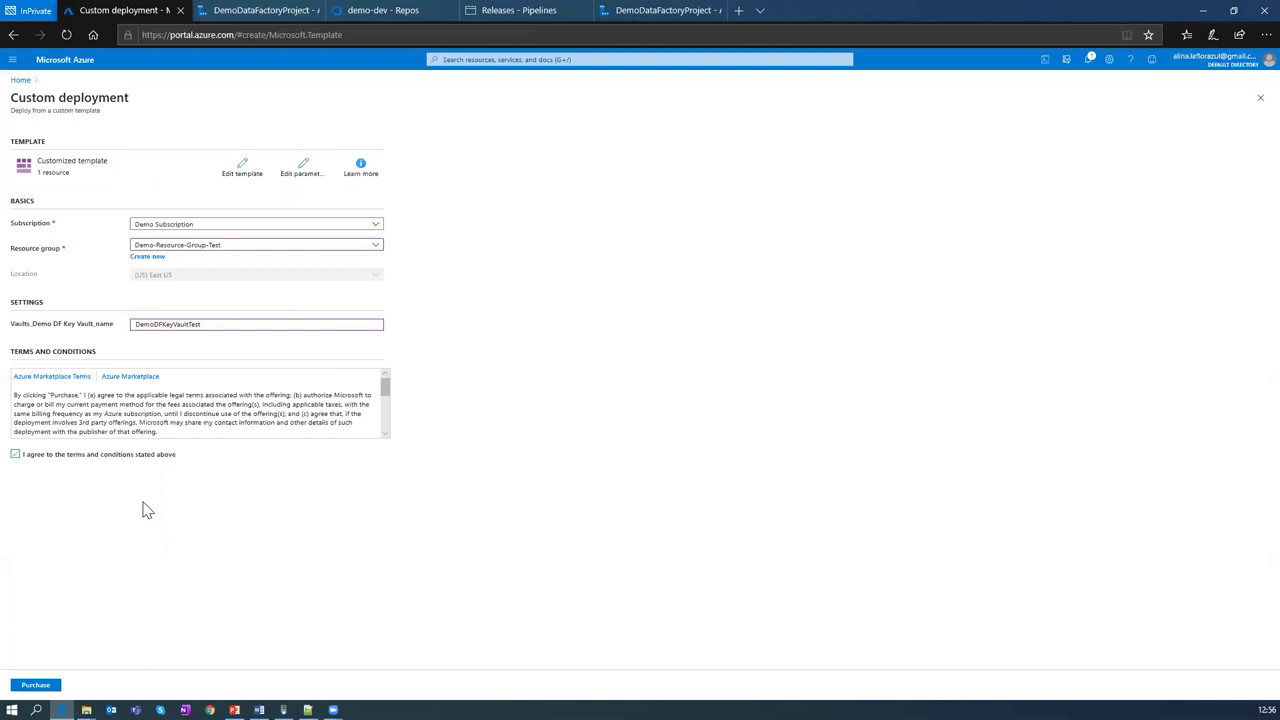
{"action": "left_click", "coordinate": [36, 686]}
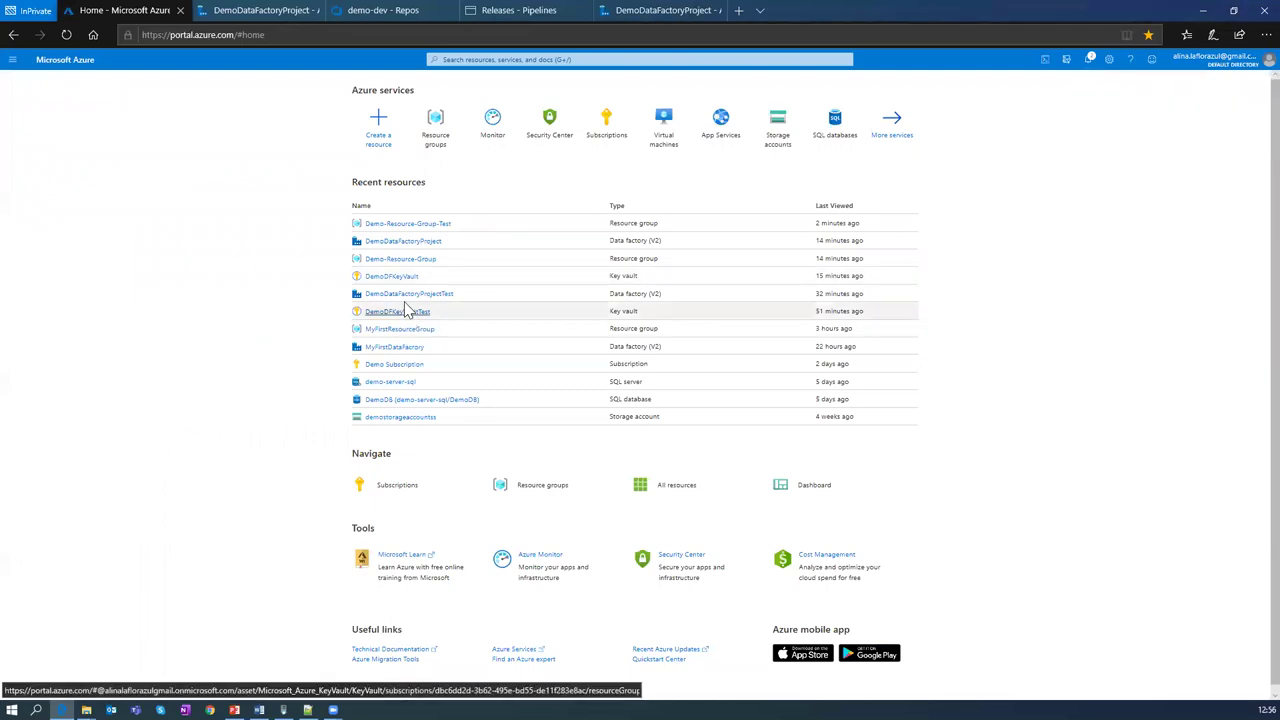
Step: Open Demo-Resource-Group-Test from Recent resources and refresh it, showing 1 deployment in progress
{"action": "left_click", "coordinate": [410, 225]}
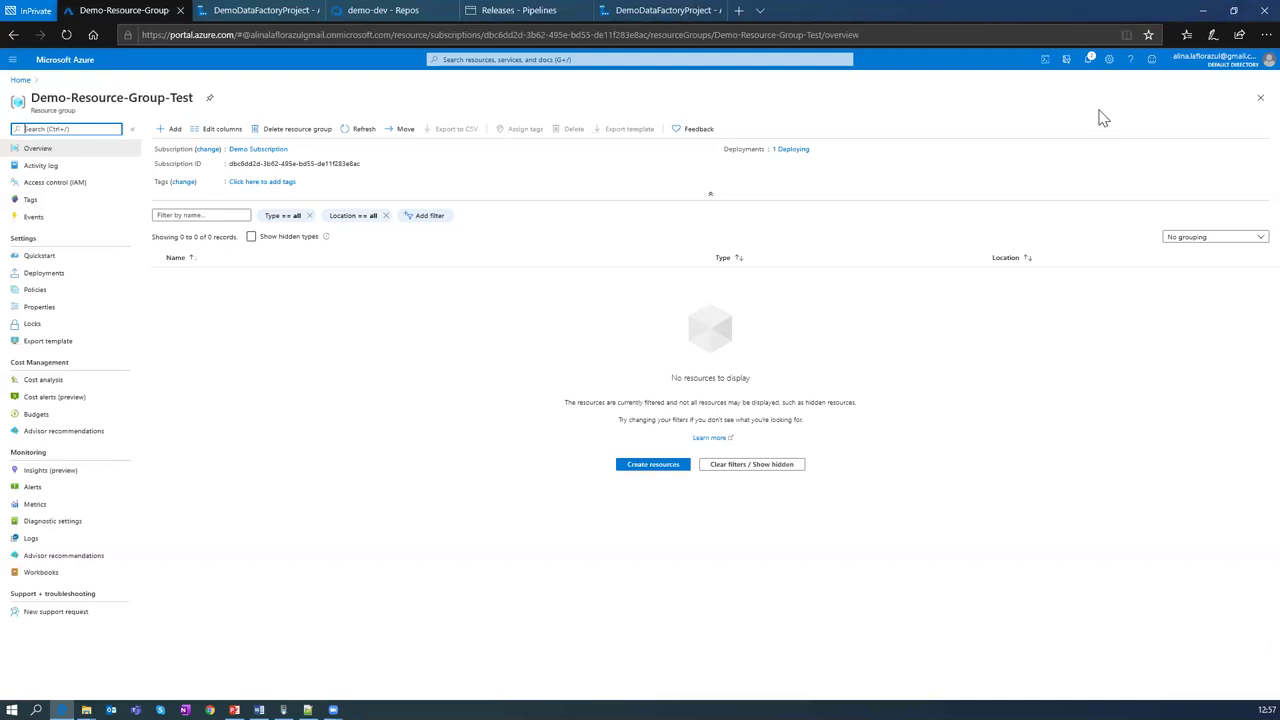
{"action": "left_click", "coordinate": [364, 131]}
Step: Add a resource by searching the Marketplace for 'data factory' and choose Create
{"action": "left_click", "coordinate": [170, 130]}
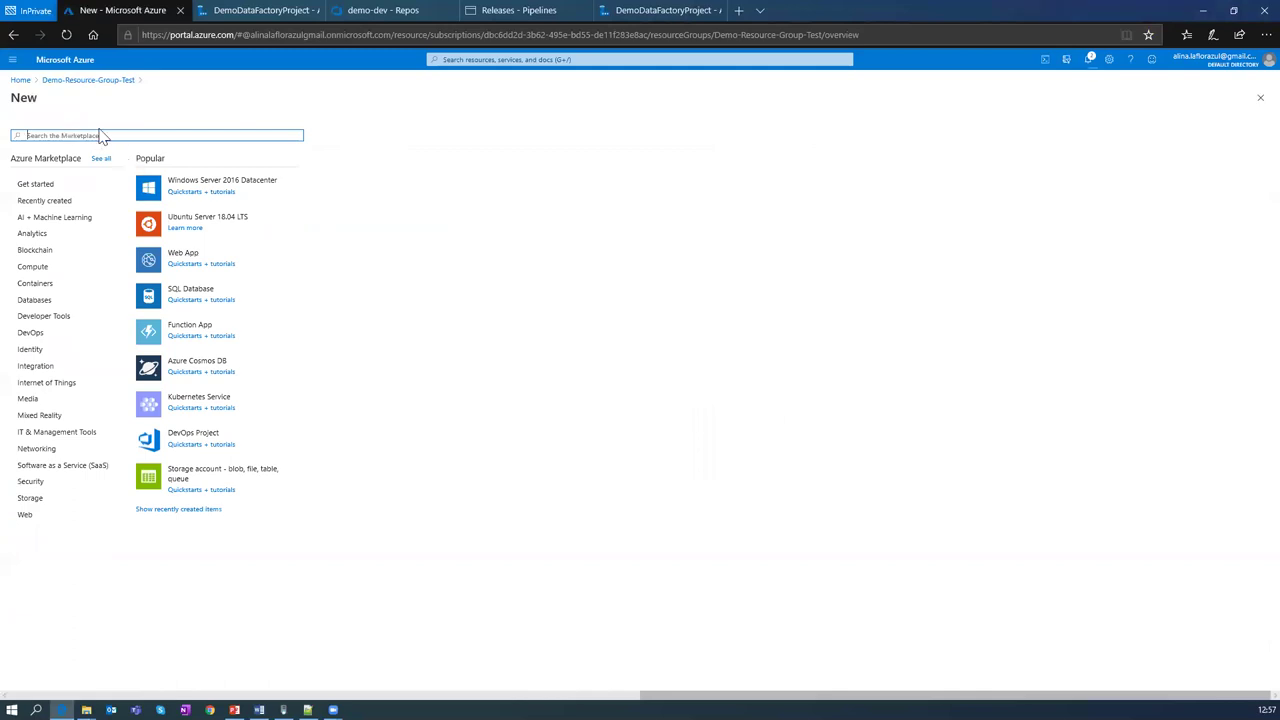
{"action": "type", "text": "data"}
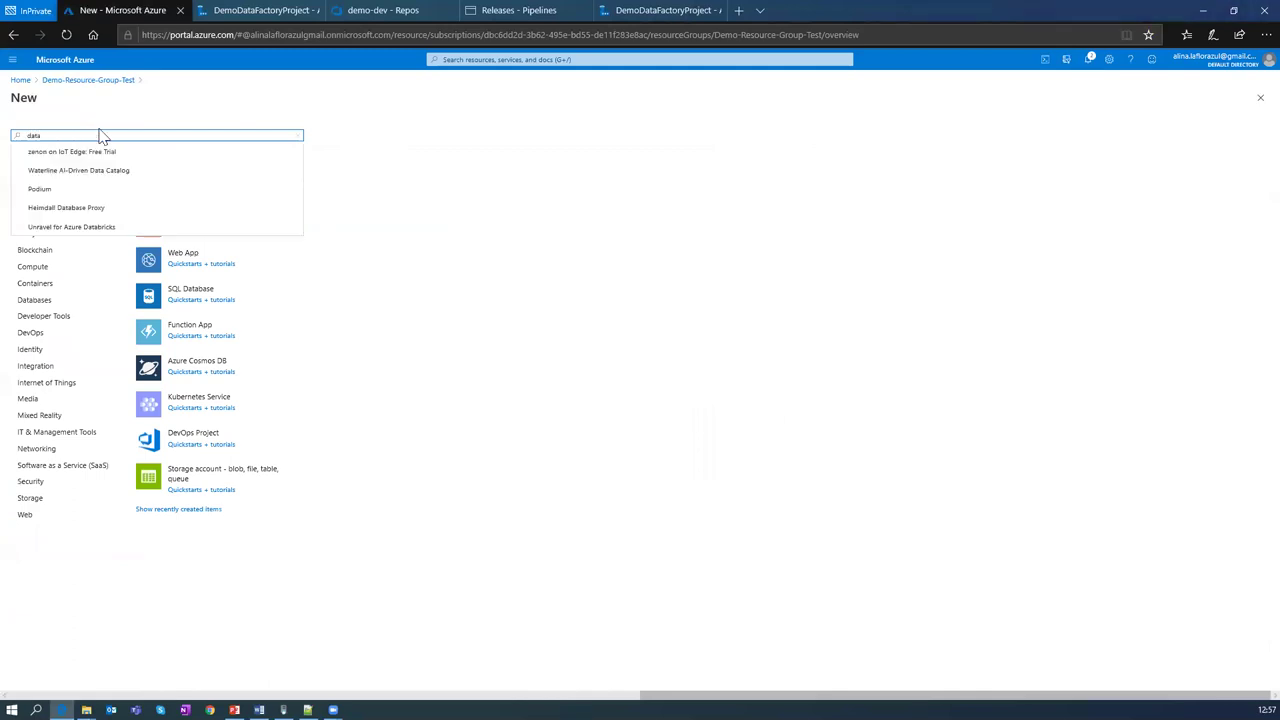
{"action": "type", "text": " facto"}
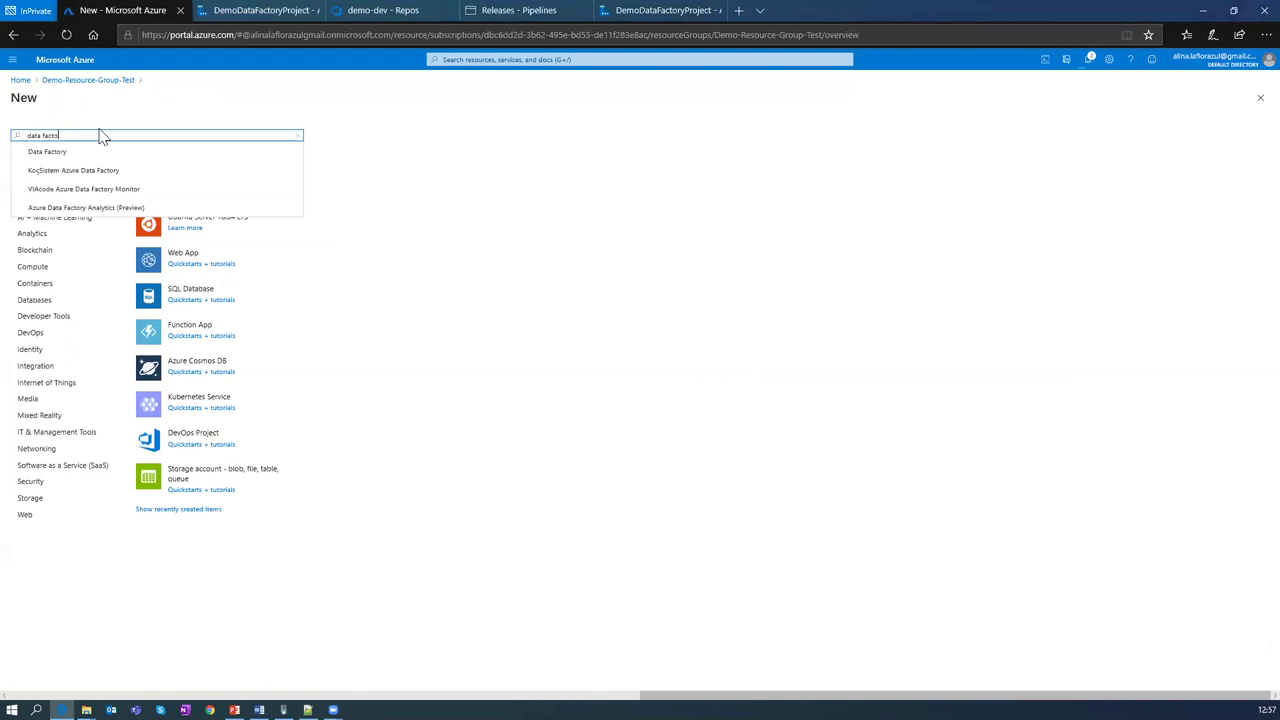
{"action": "type", "text": "ry"}
{"action": "left_click", "coordinate": [66, 154]}
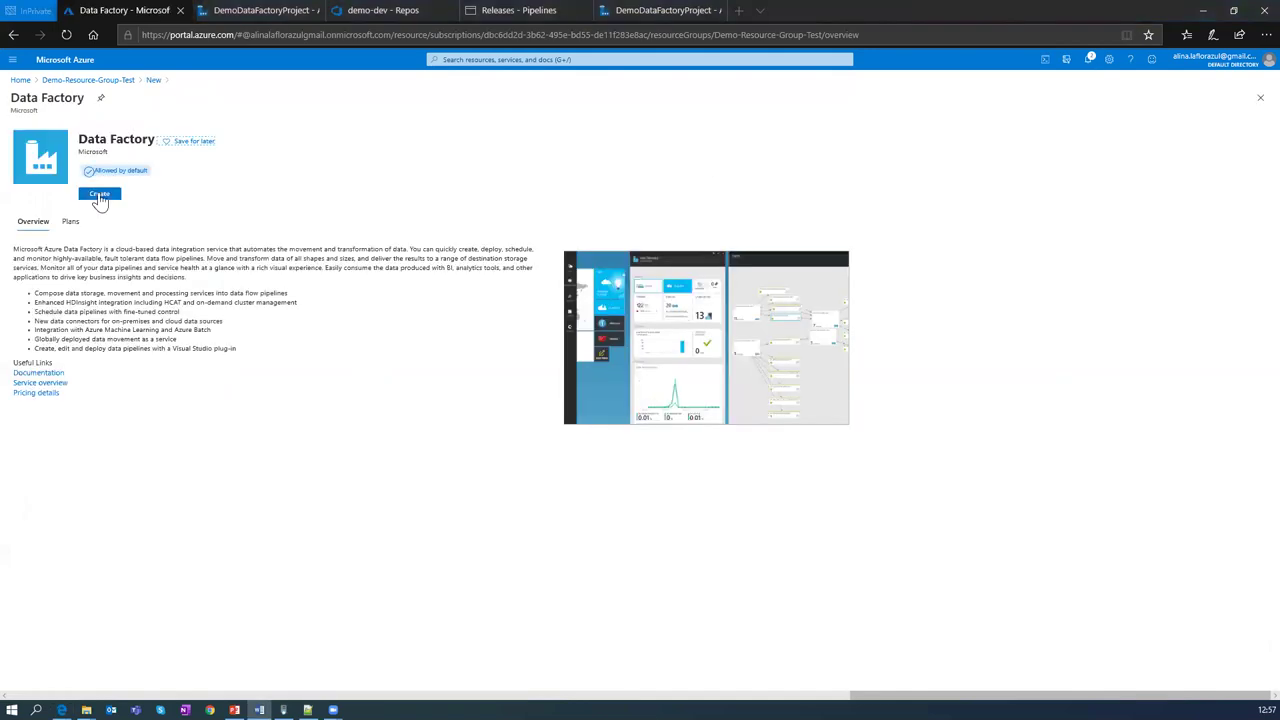
{"action": "left_click", "coordinate": [99, 193]}
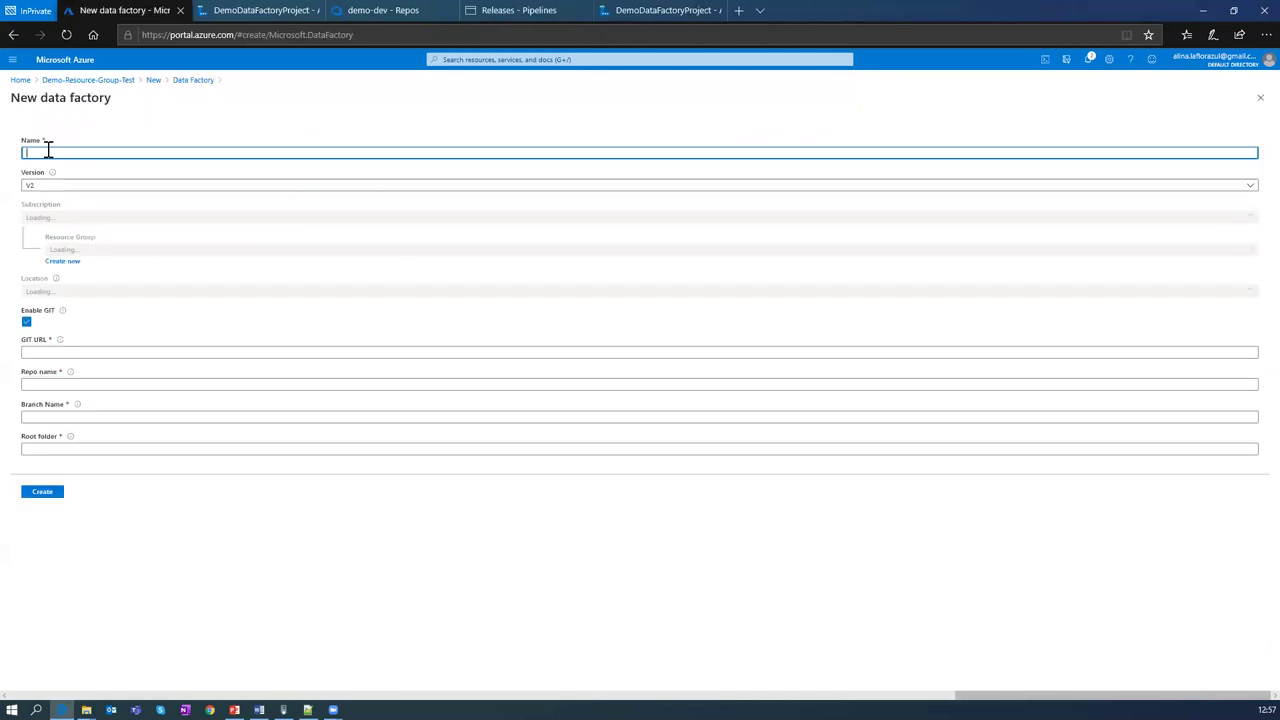
Step: Name the V2 factory DemoDataFactoryProjectTest in West Europe, disable Git, and create it
{"action": "type", "text": "DemoDataFactoryProjectTest"}
{"action": "left_click", "coordinate": [54, 150]}
{"action": "type", "text": "DemoDataFactoryProjectTest"}
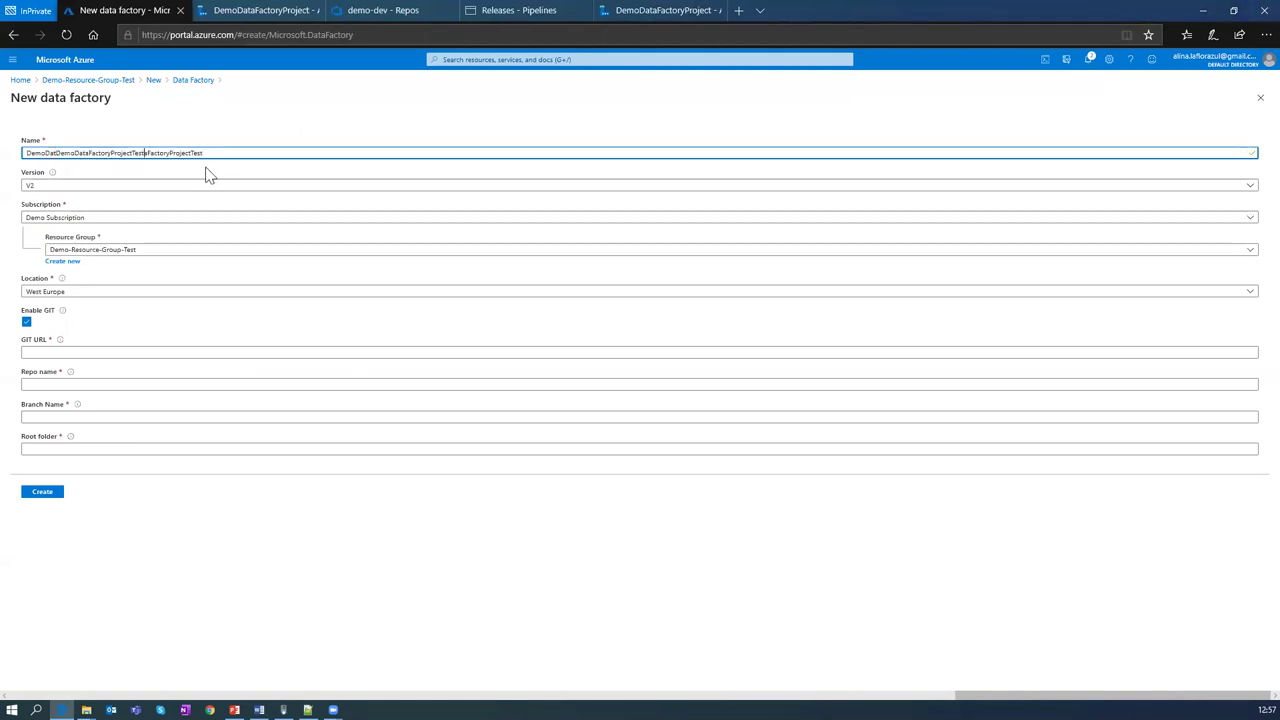
{"action": "key", "text": "ctrl+a"}
{"action": "type", "text": "DemoDataFactoryProjectTest"}
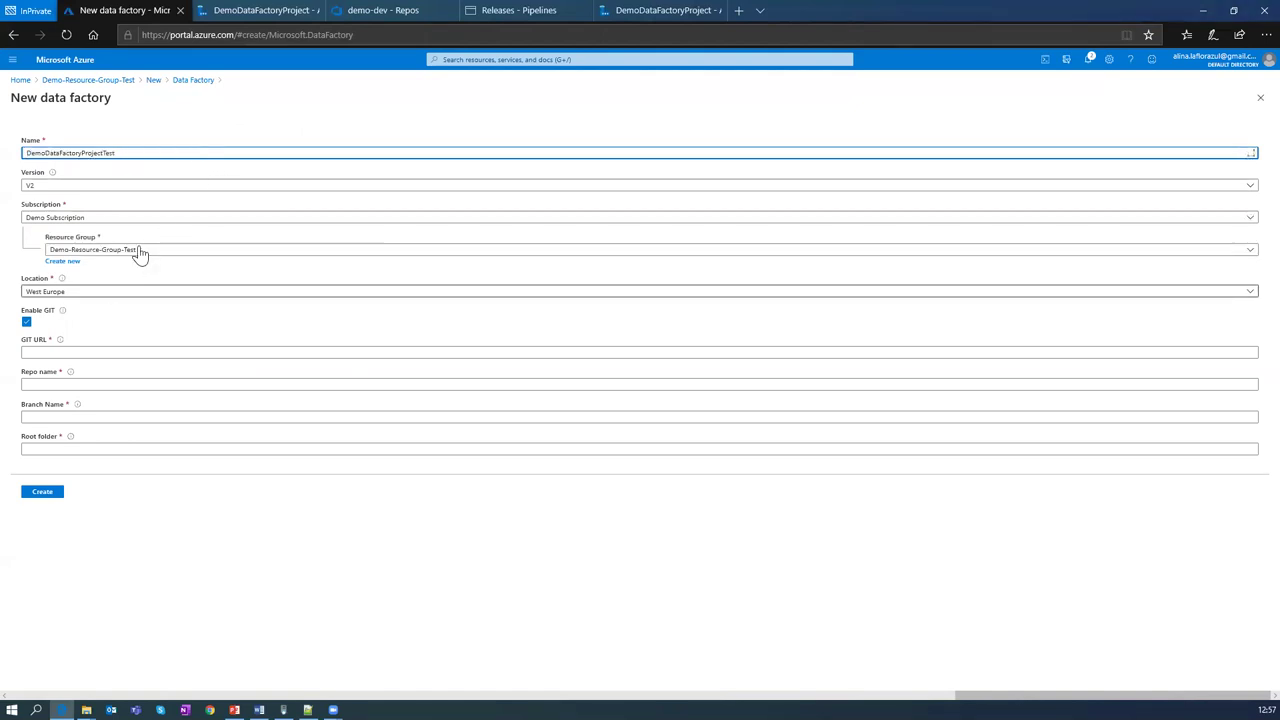
{"action": "left_click", "coordinate": [64, 316]}
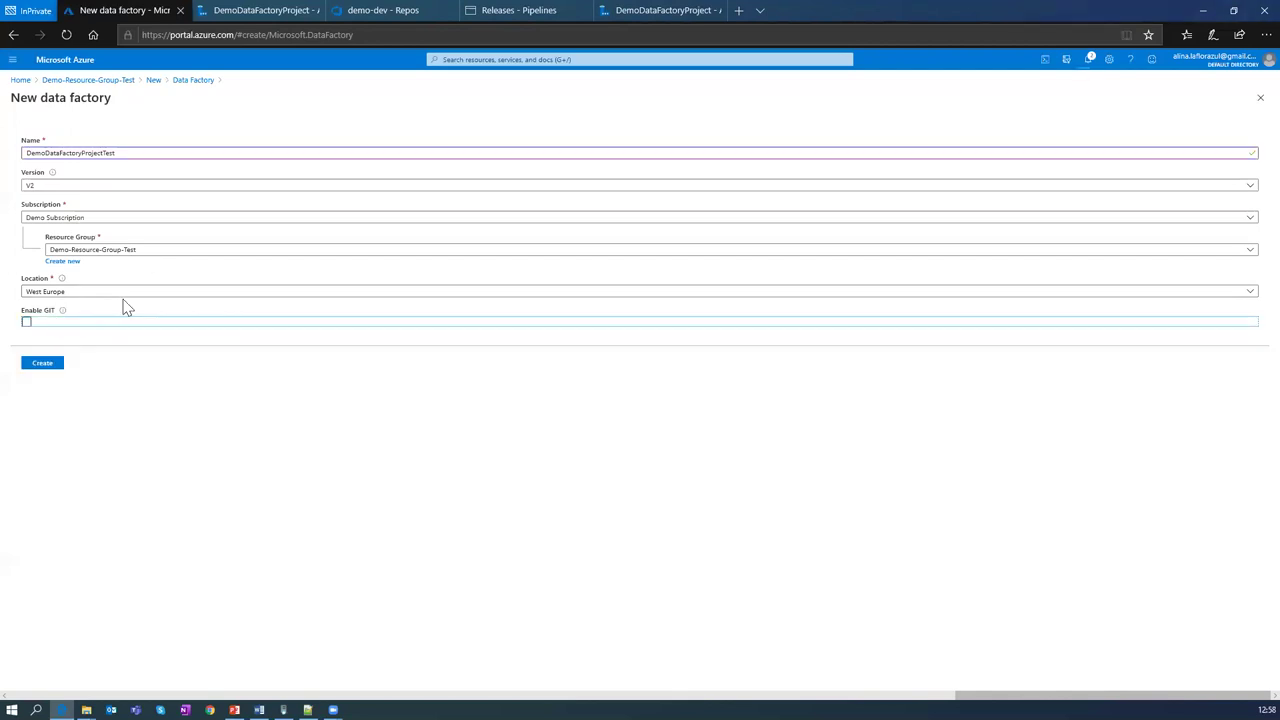
{"action": "left_click", "coordinate": [138, 153]}
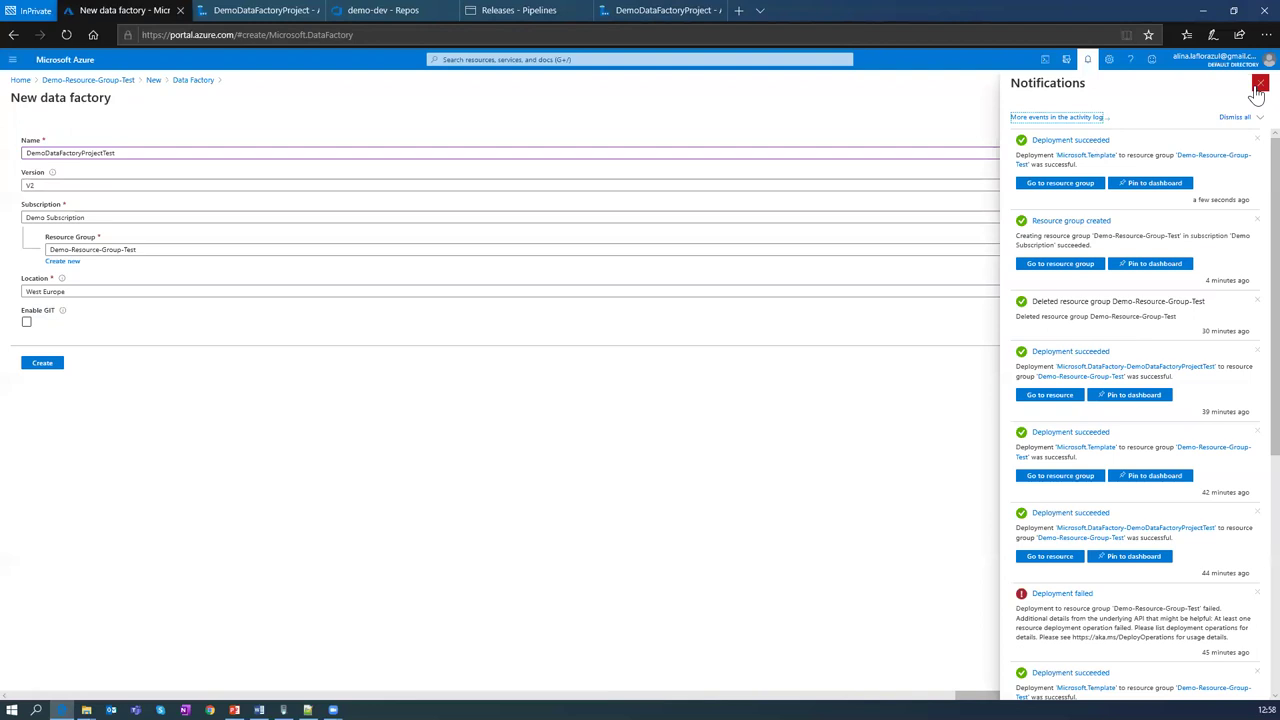
{"action": "left_click", "coordinate": [930, 278]}
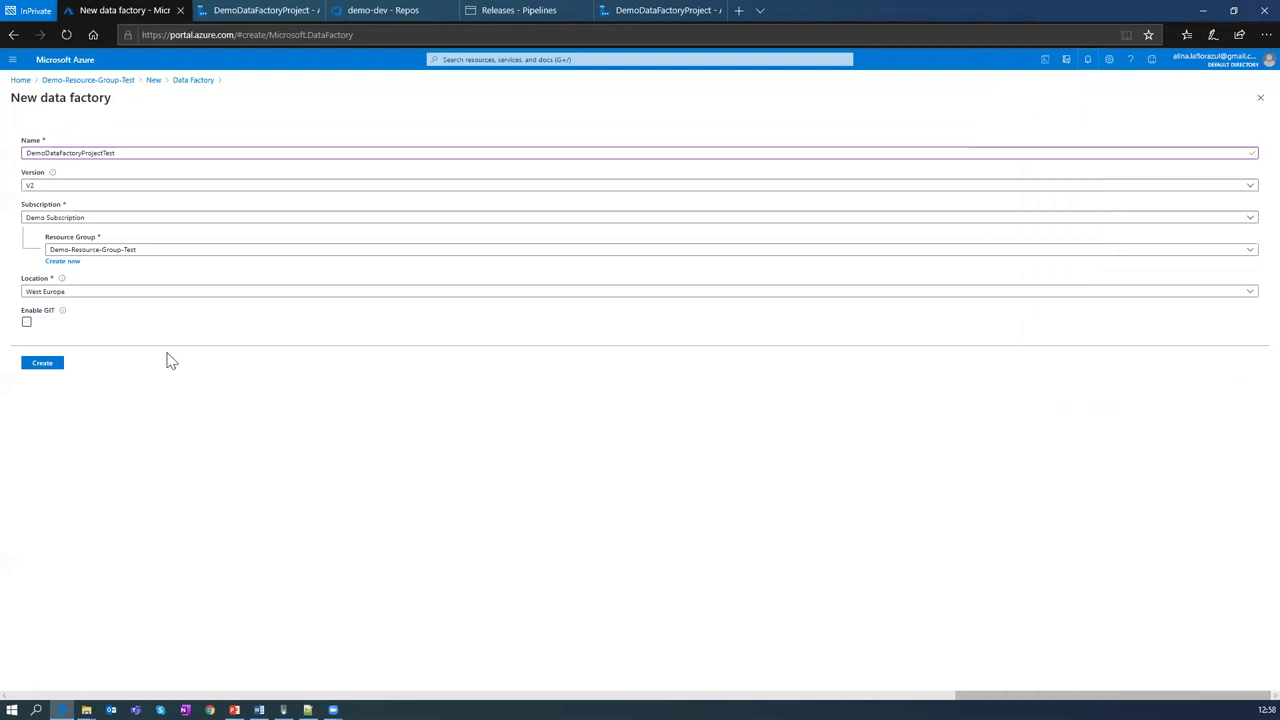
{"action": "left_click", "coordinate": [50, 364]}
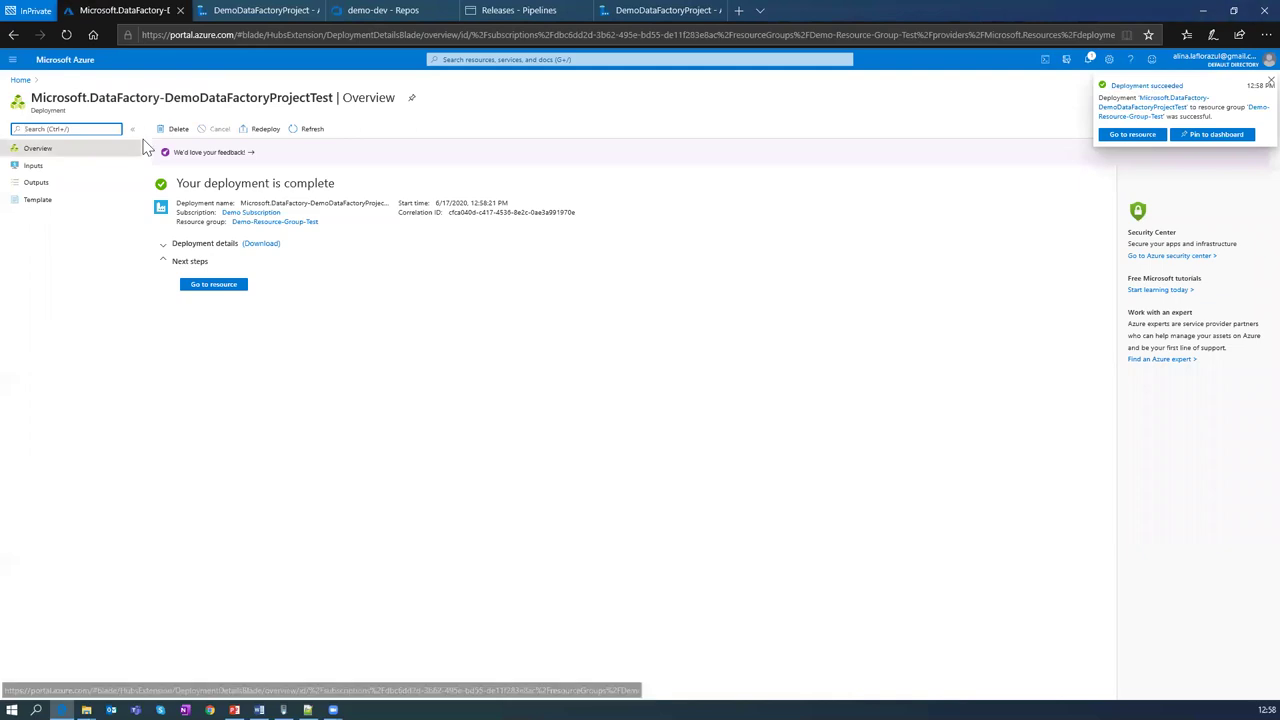
Step: Open Demo-Resource-Group-Test and refresh until DemoDataFactoryProjectTest appears beside the key vault
{"action": "left_click", "coordinate": [20, 79]}
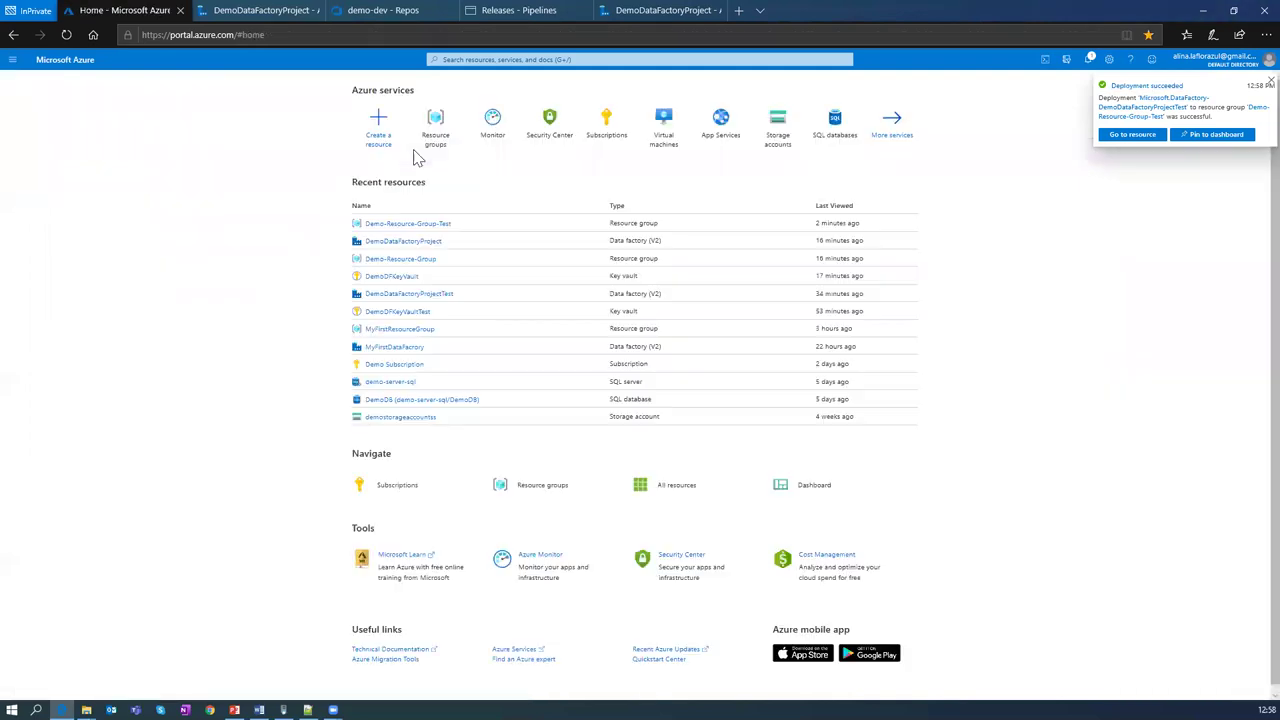
{"action": "left_click", "coordinate": [459, 130]}
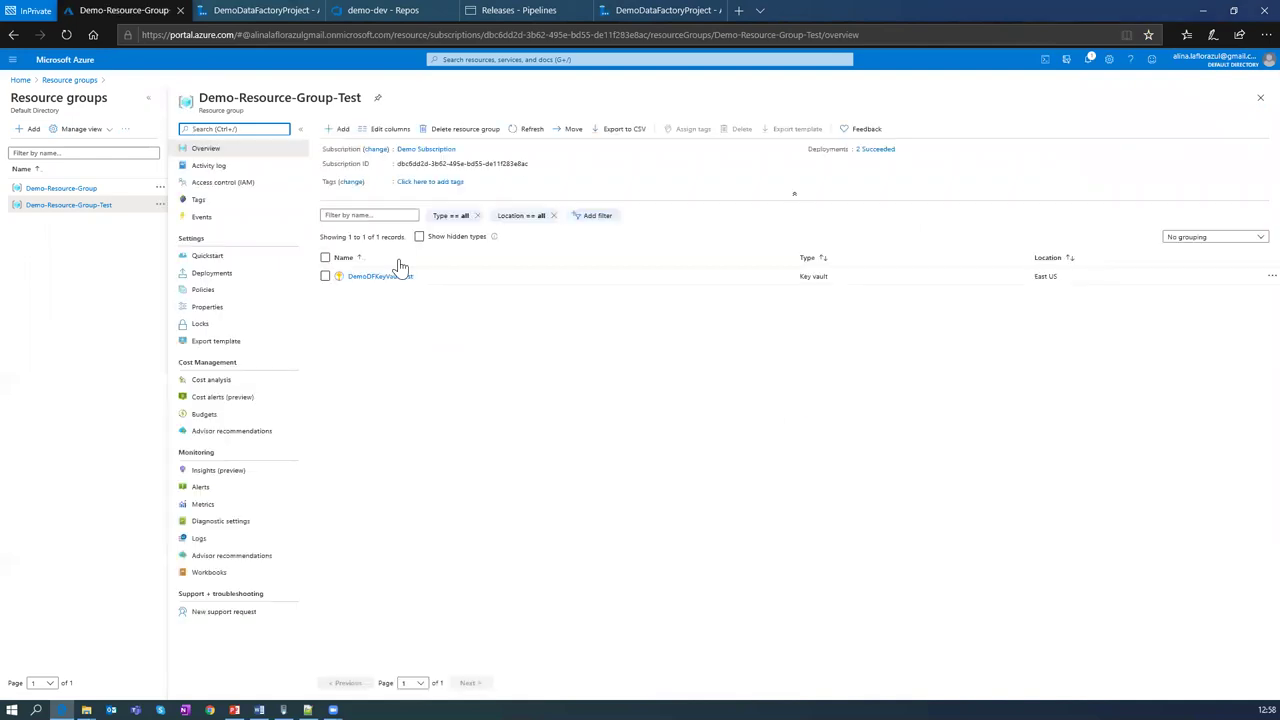
{"action": "left_click", "coordinate": [529, 134]}
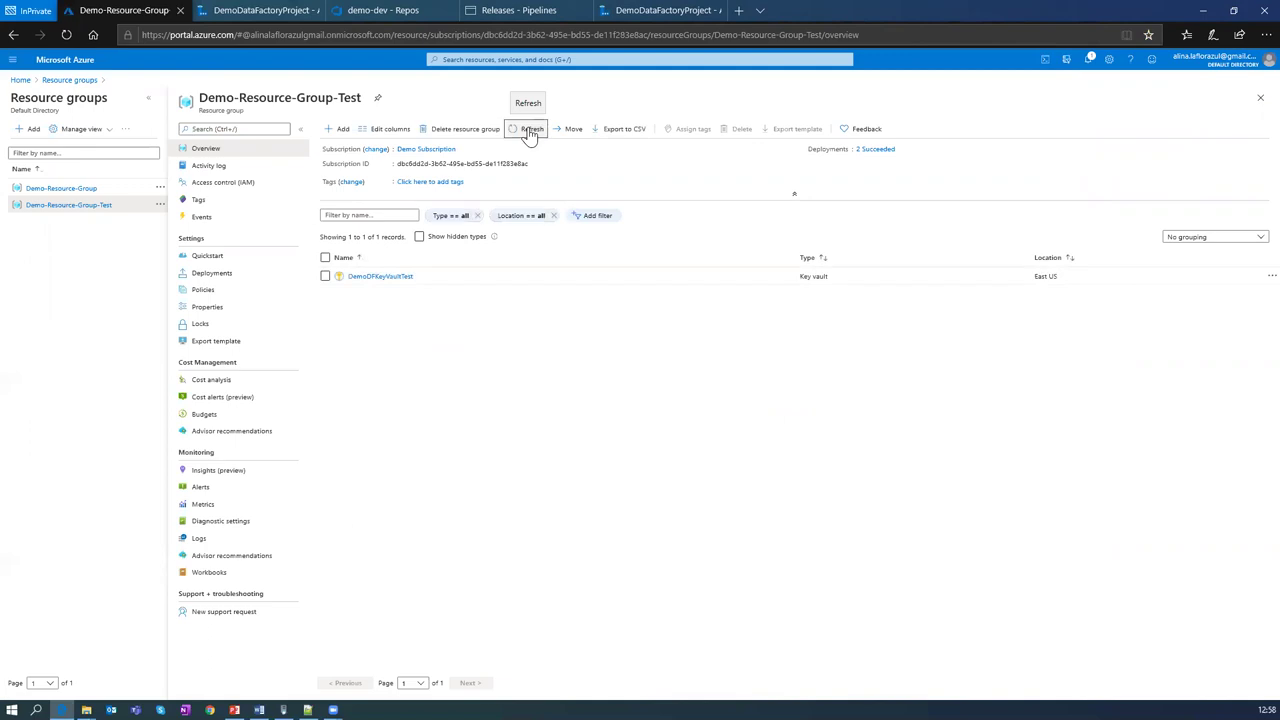
{"action": "left_click", "coordinate": [524, 134]}
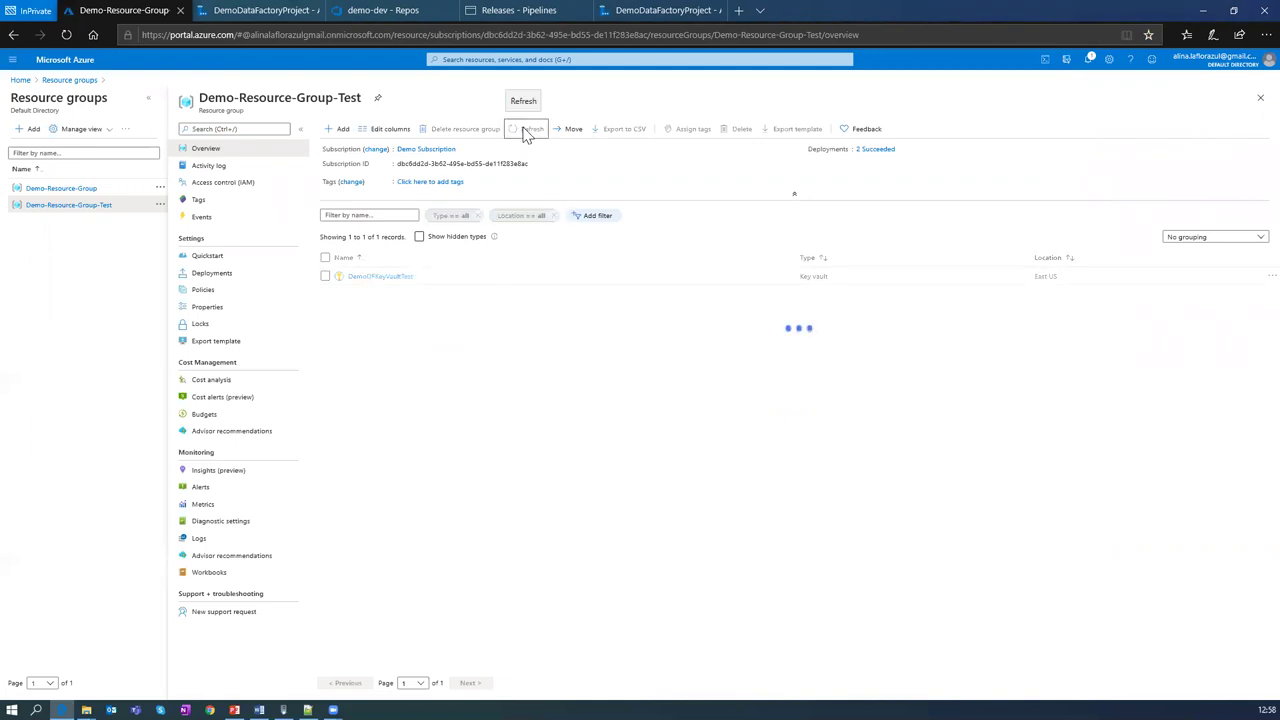
{"action": "left_click", "coordinate": [526, 136]}
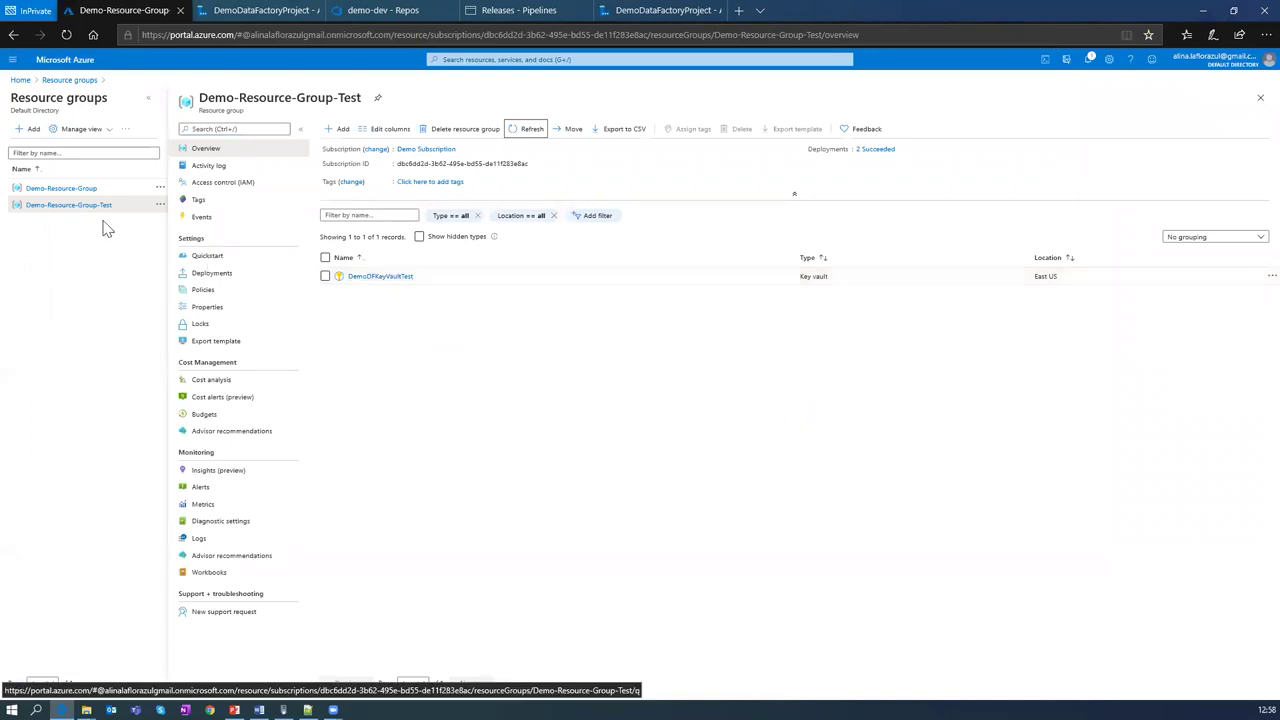
{"action": "left_click", "coordinate": [528, 130]}
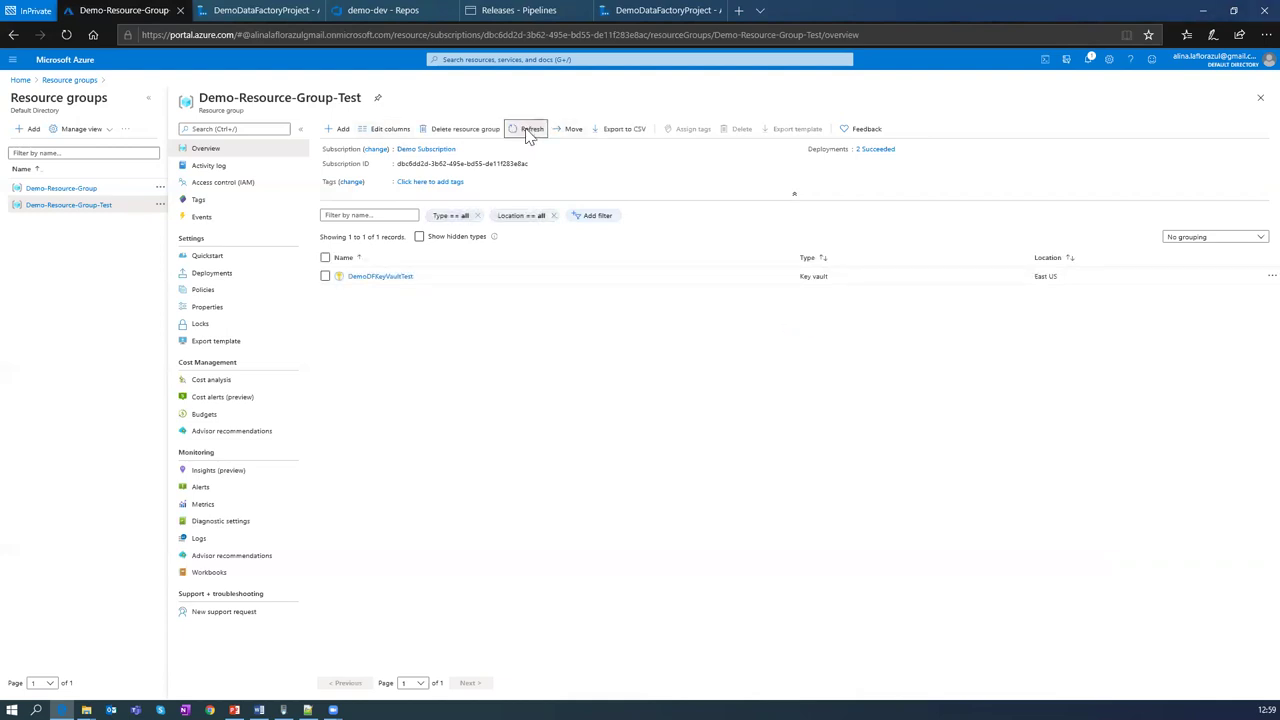
{"action": "left_click", "coordinate": [528, 131]}
{"action": "left_click", "coordinate": [66, 35]}
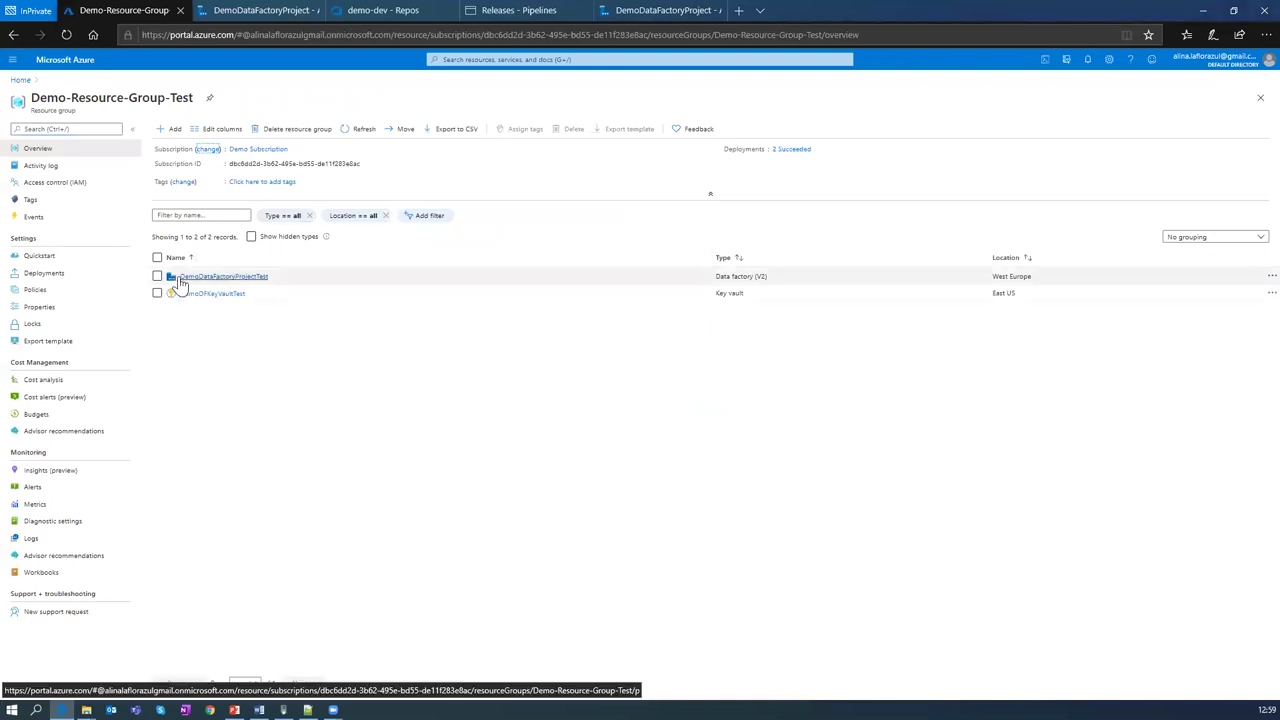
Step: Launch Author & Monitor for DemoDataFactoryProjectTest and view its empty Linked services under Manage
{"action": "left_click", "coordinate": [203, 277]}
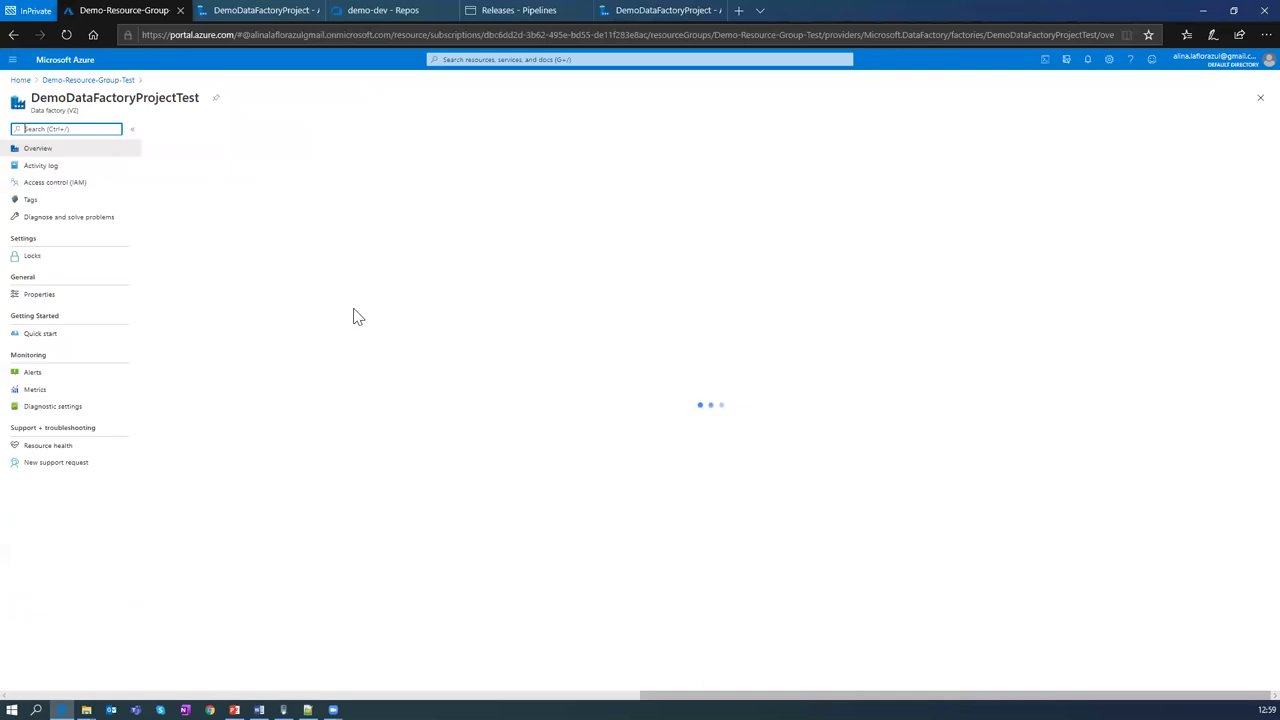
{"action": "left_click", "coordinate": [423, 271]}
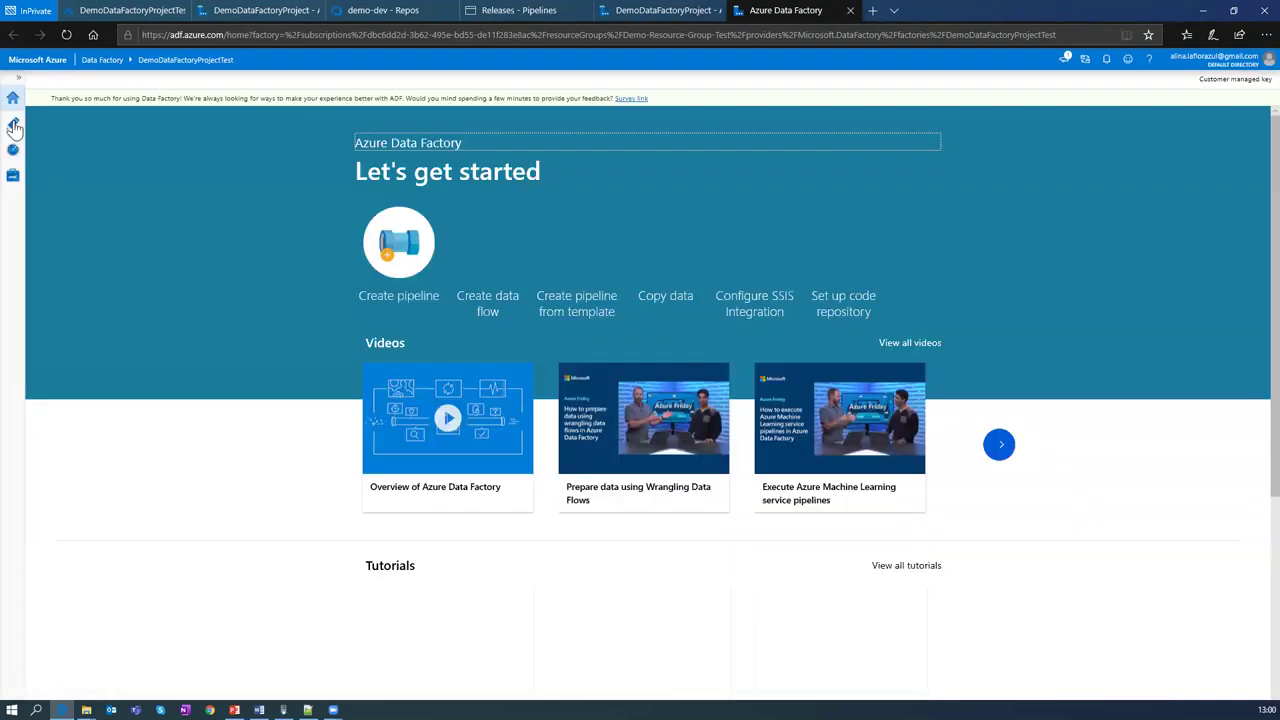
{"action": "left_click", "coordinate": [13, 124]}
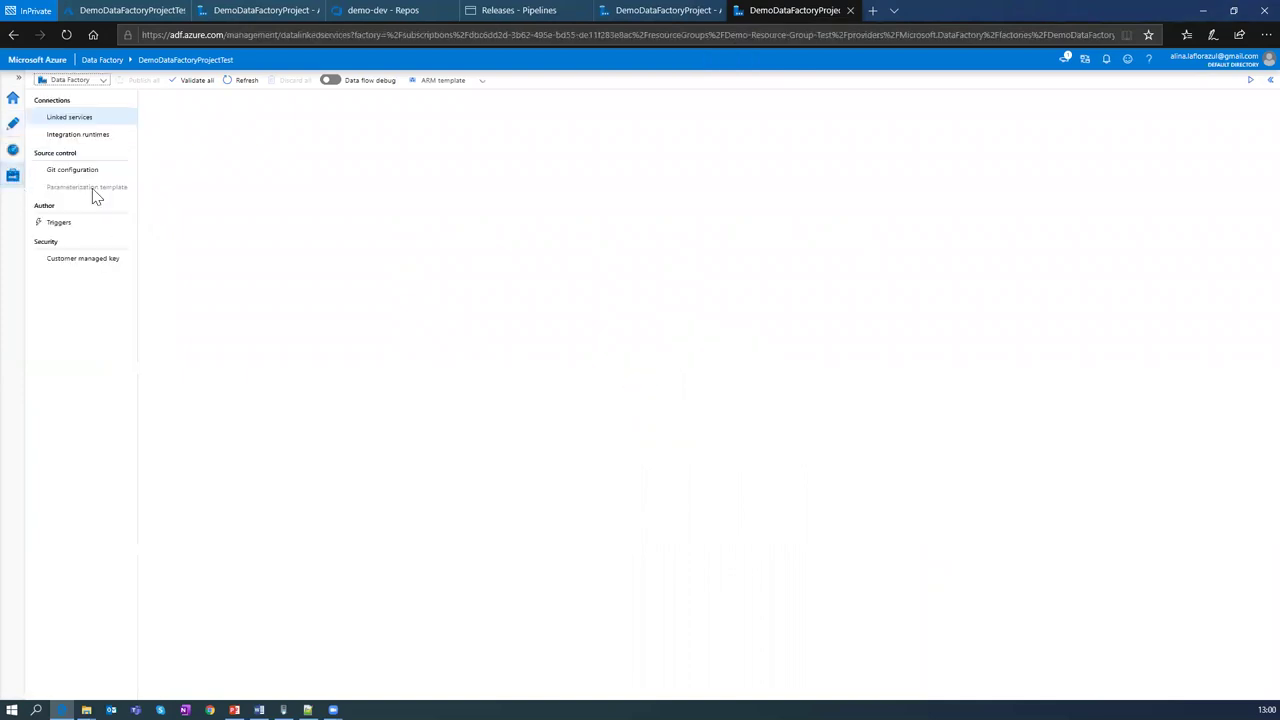
{"action": "left_click", "coordinate": [76, 136]}
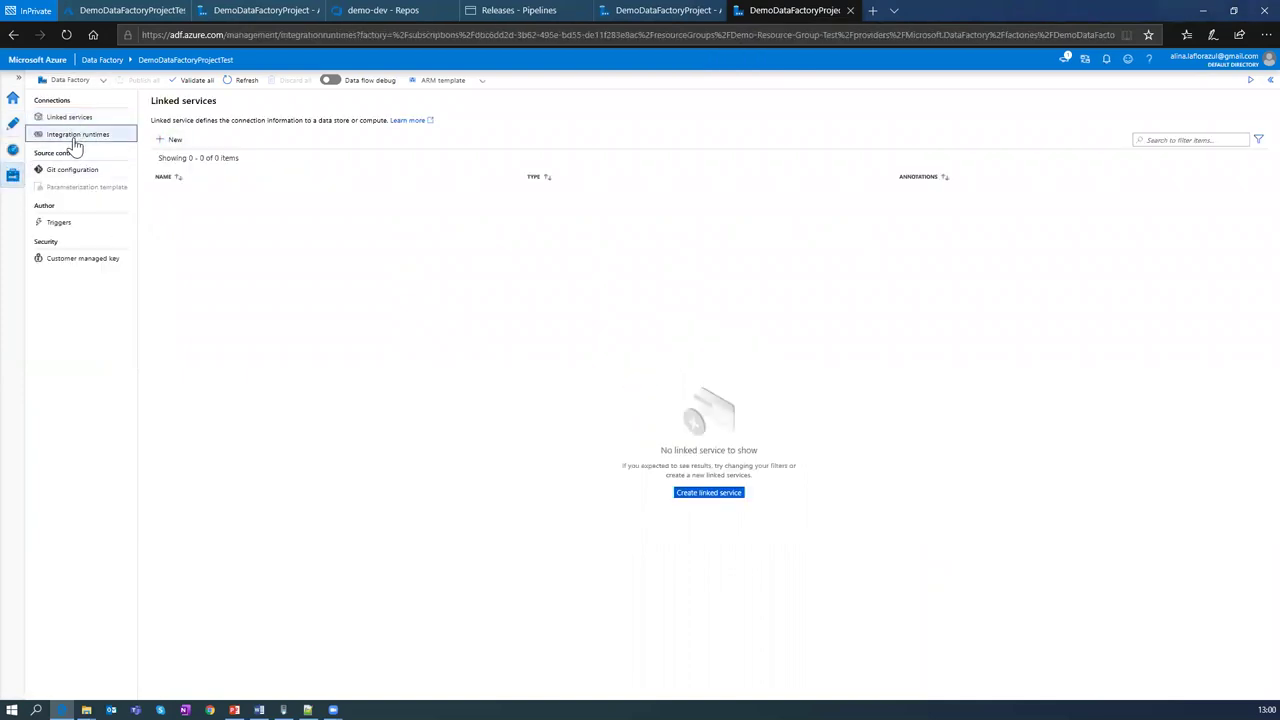
{"action": "left_click", "coordinate": [72, 117]}
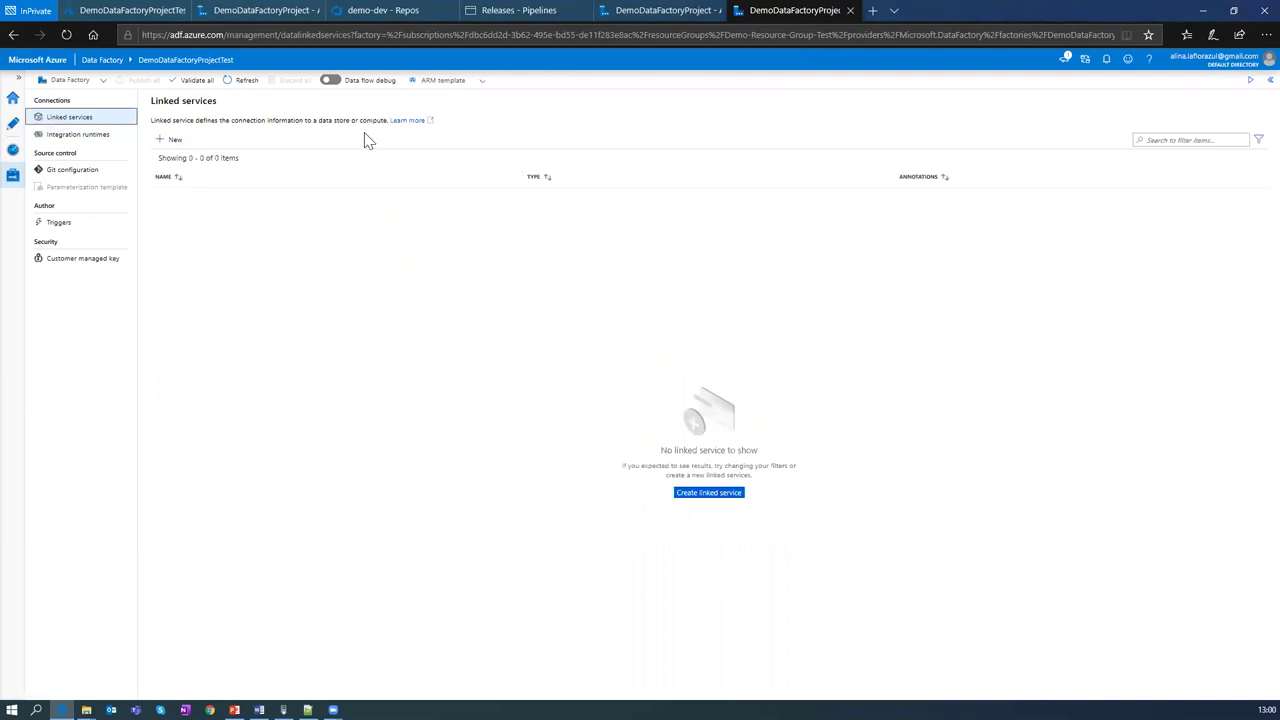
Step: Close the demo-dev - Repos tab, then select ADF CD under Releases and edit it
{"action": "left_click", "coordinate": [355, 10]}
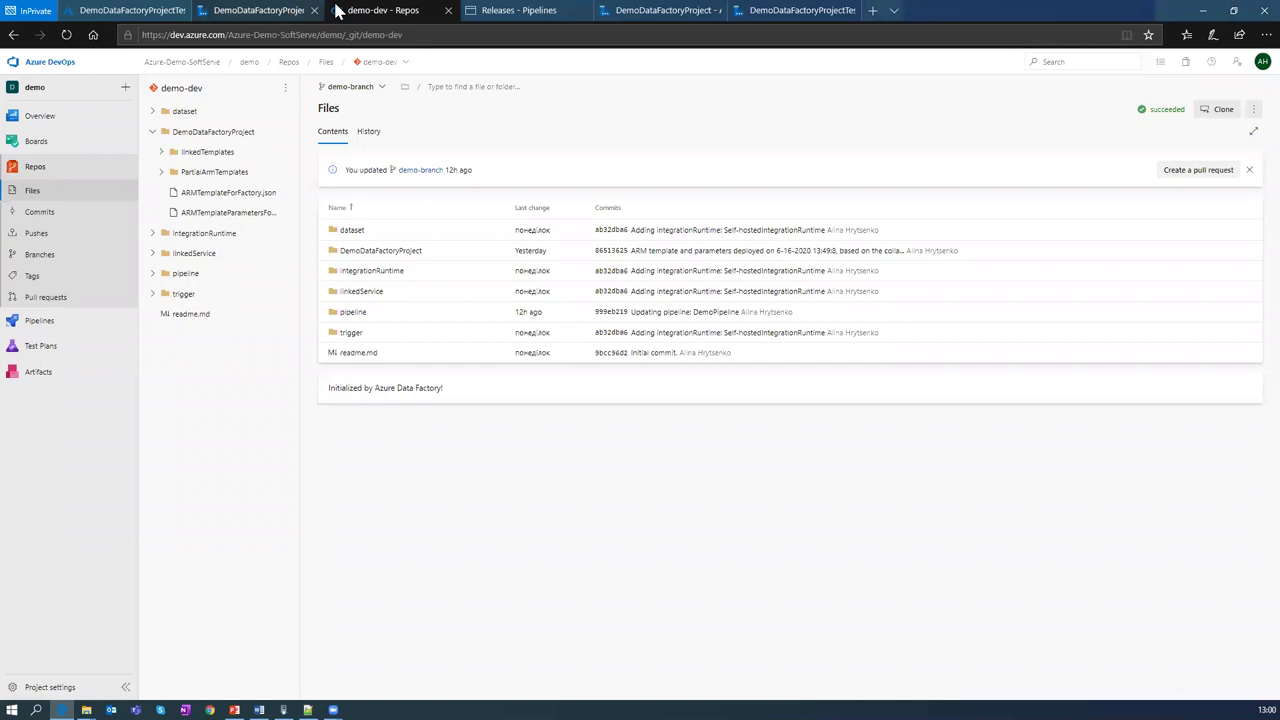
{"action": "left_click_drag", "start_coordinate": [352, 14], "coordinate": [371, 14]}
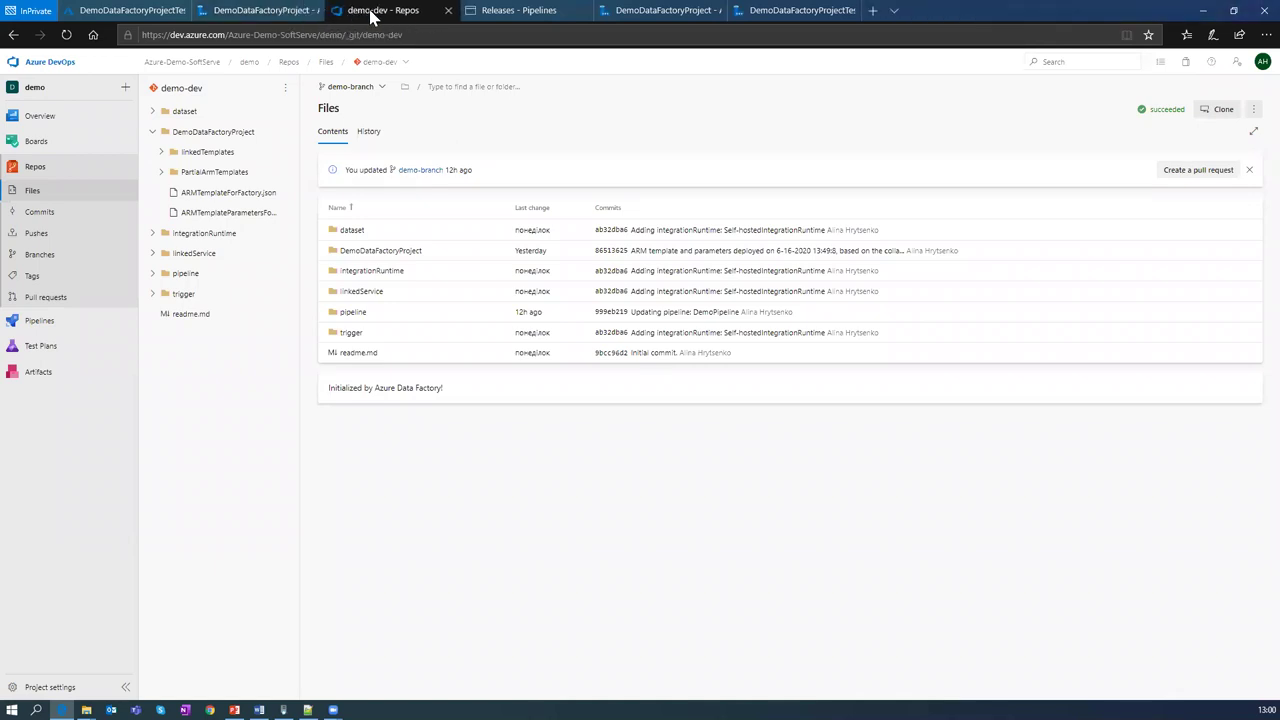
{"action": "middle_click", "coordinate": [371, 14]}
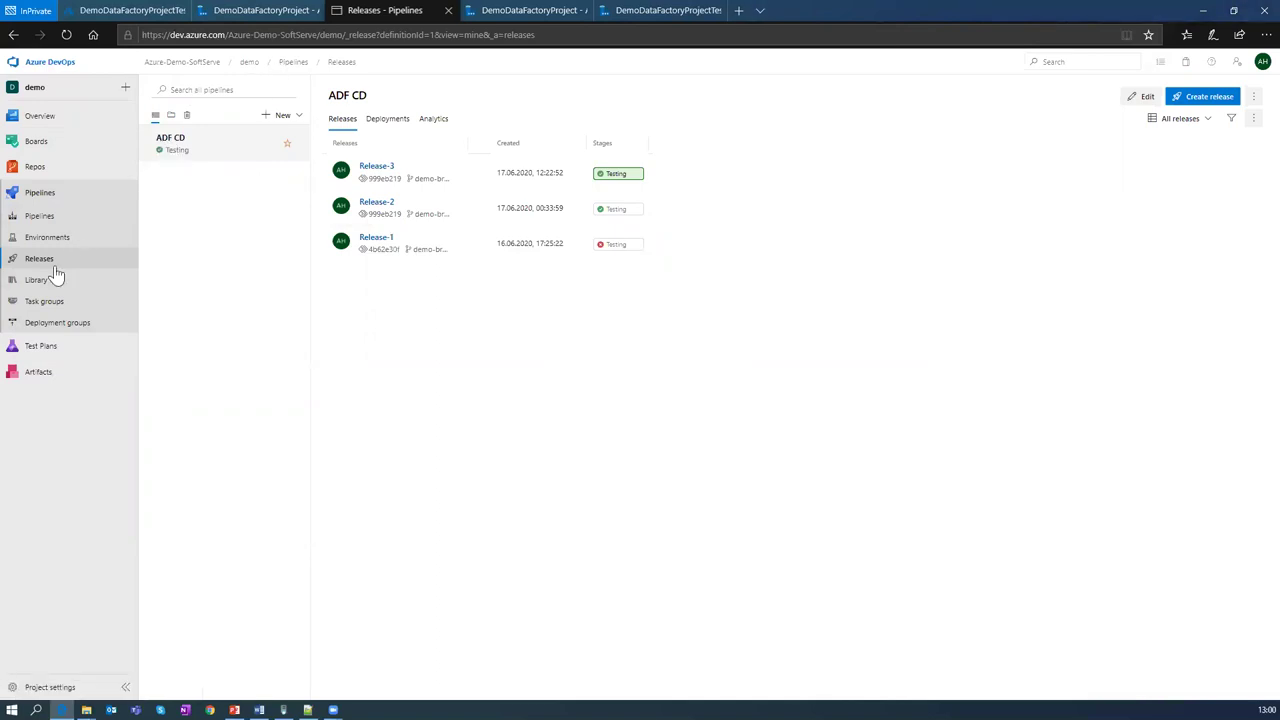
{"action": "left_click", "coordinate": [192, 157]}
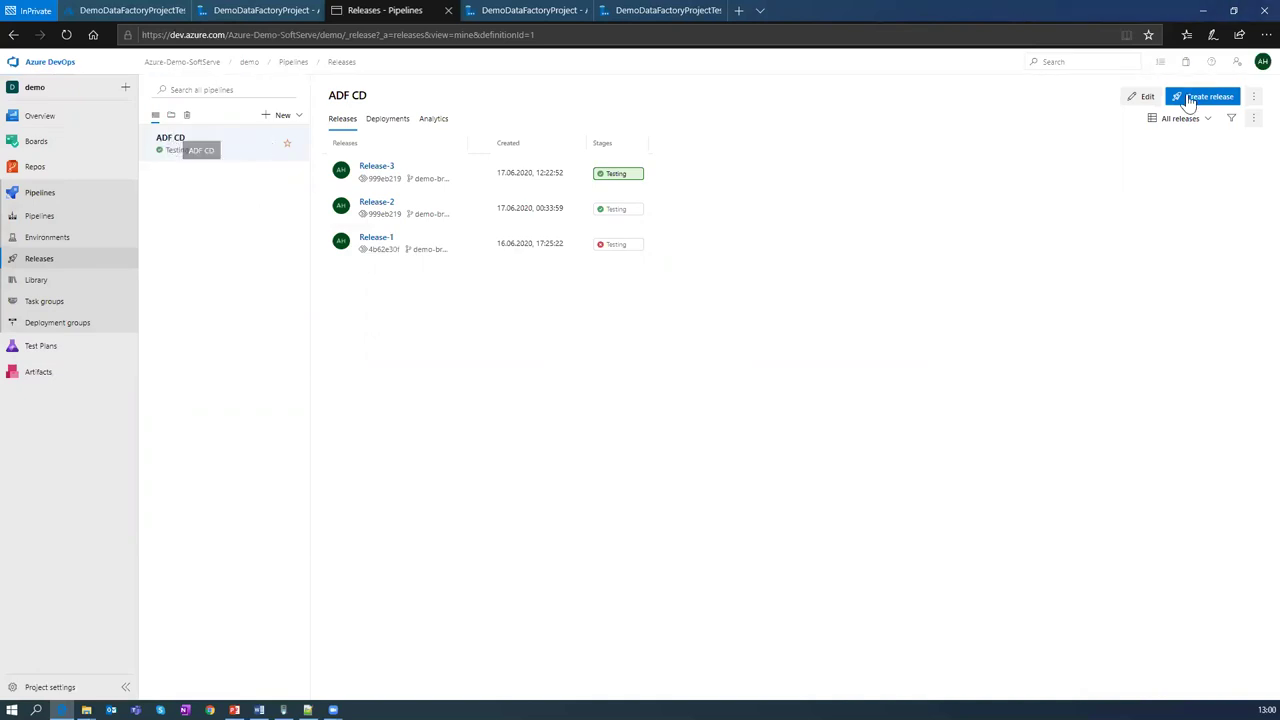
{"action": "left_click", "coordinate": [1146, 98]}
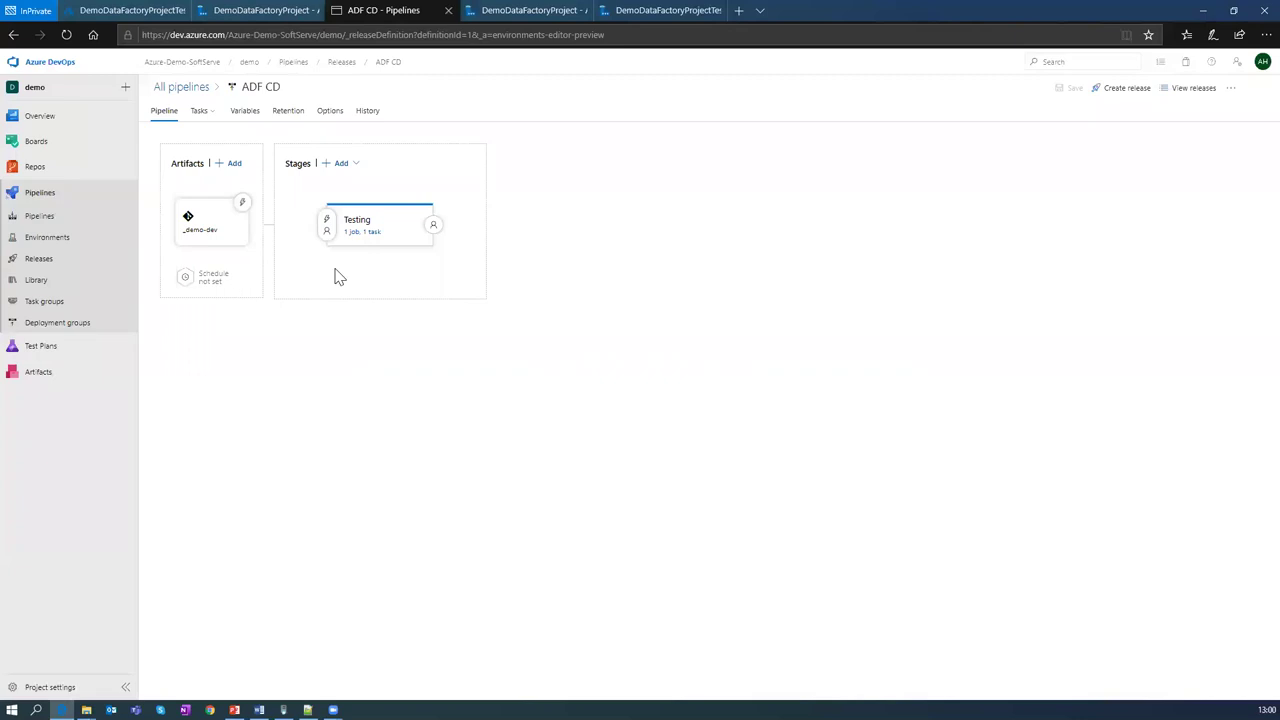
Step: Open the Testing stage's ARM Template deployment task and highlight $(Environment) in its resource group name
{"action": "left_click", "coordinate": [368, 234]}
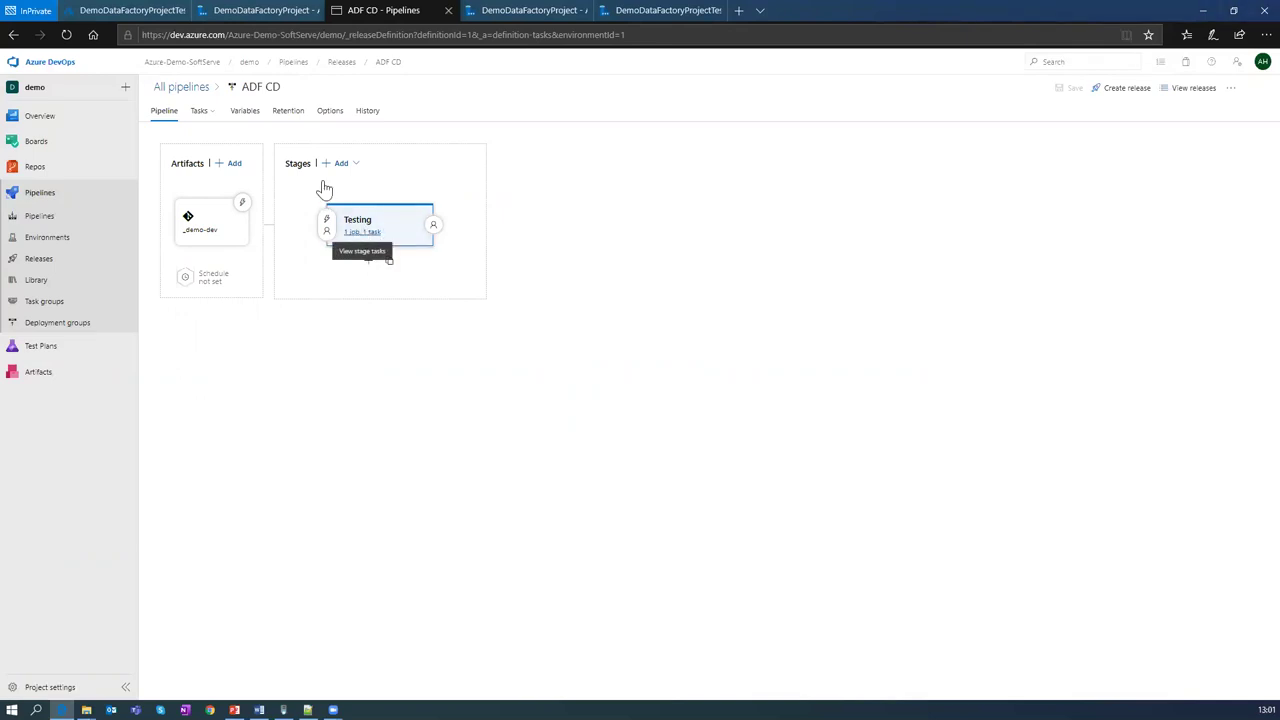
{"action": "left_click", "coordinate": [66, 34]}
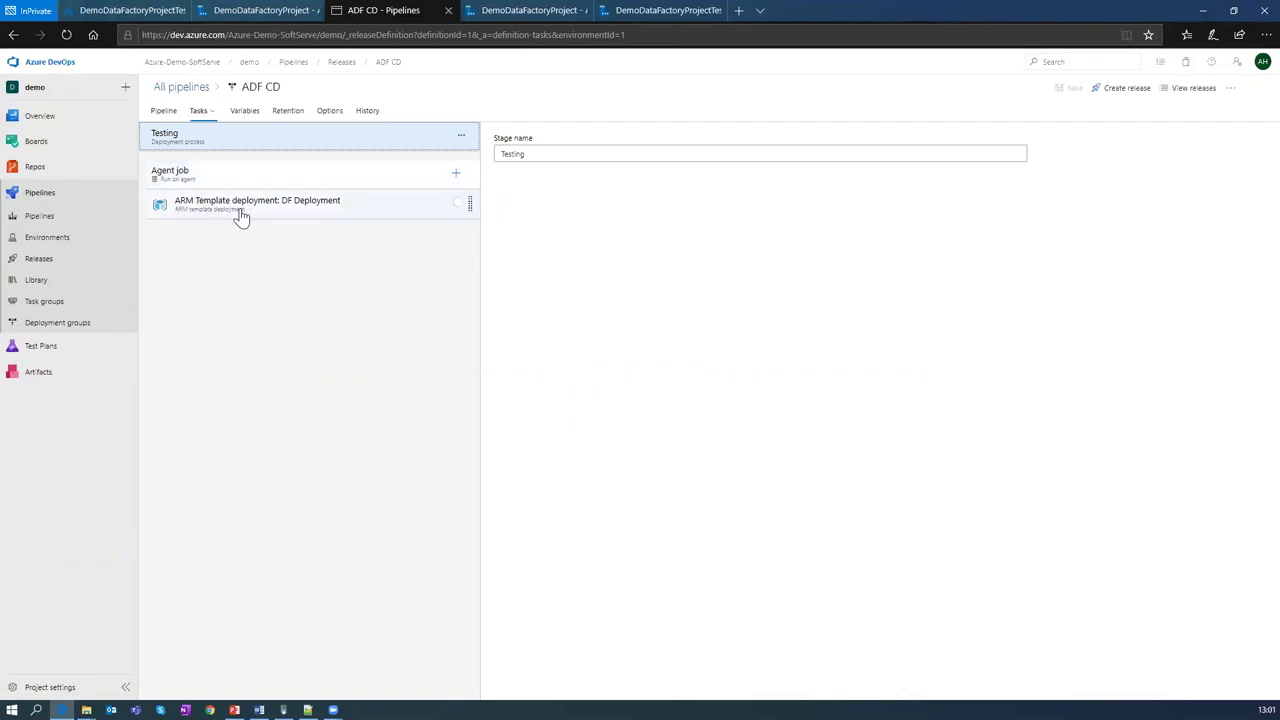
{"action": "left_click", "coordinate": [237, 213]}
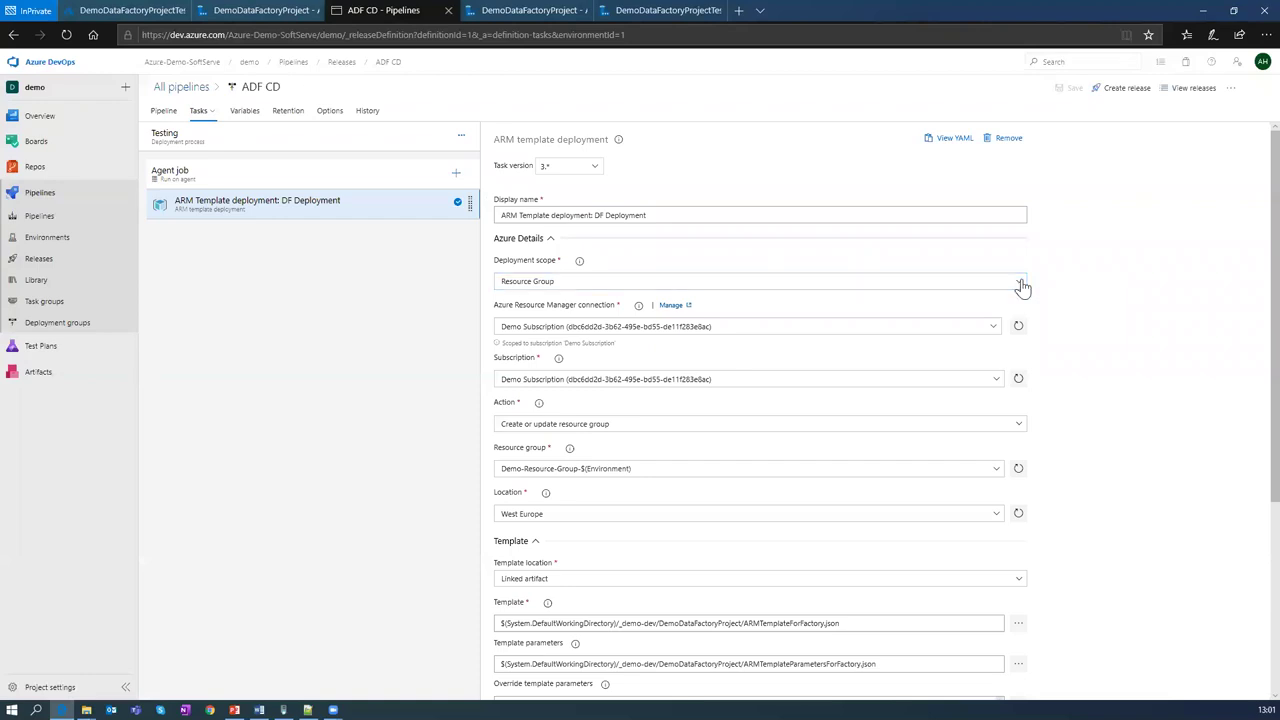
{"action": "scroll", "coordinate": [1028, 290], "scroll_direction": "down", "scroll_amount": 1}
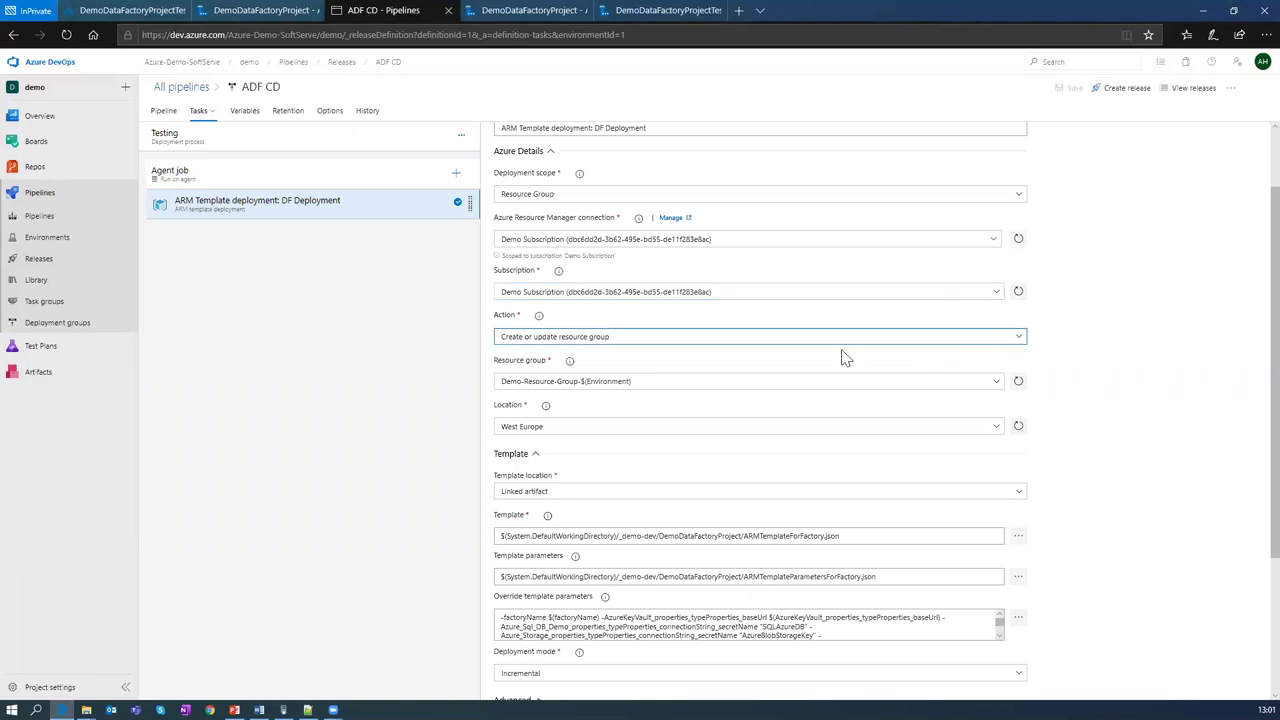
{"action": "scroll", "coordinate": [757, 391], "scroll_direction": "down", "scroll_amount": 1}
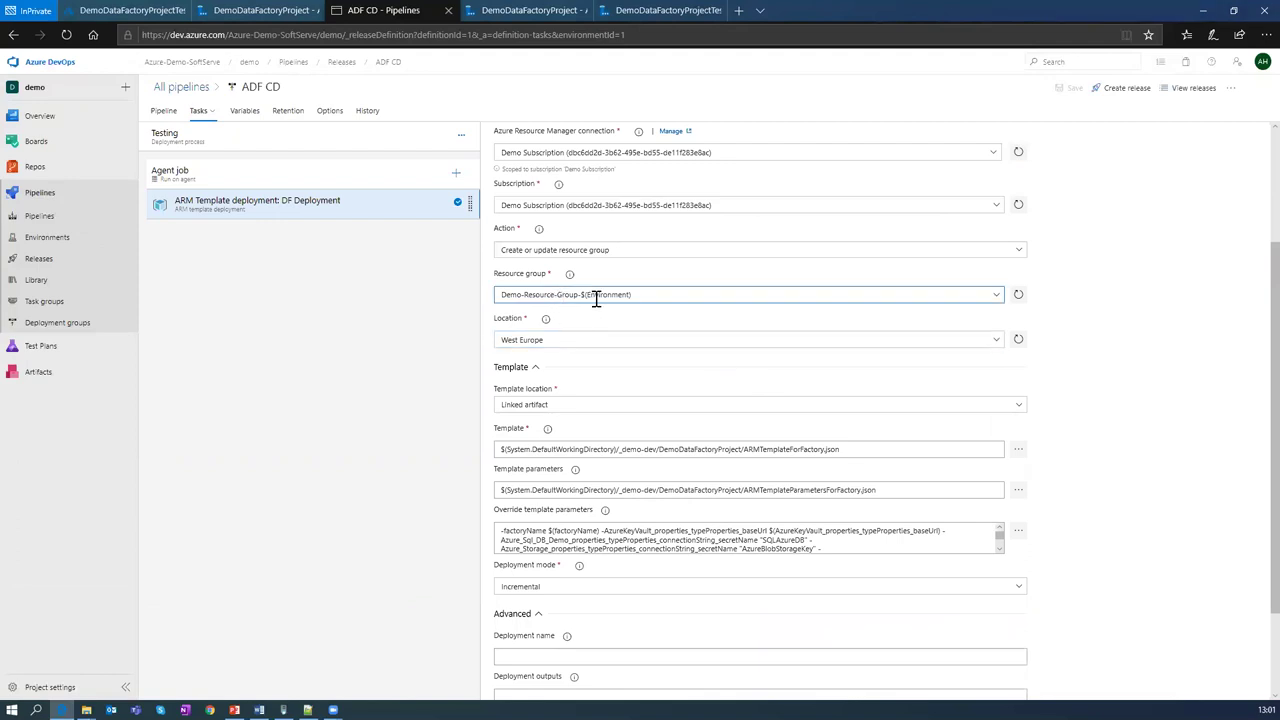
{"action": "left_click_drag", "start_coordinate": [580, 294], "coordinate": [650, 292]}
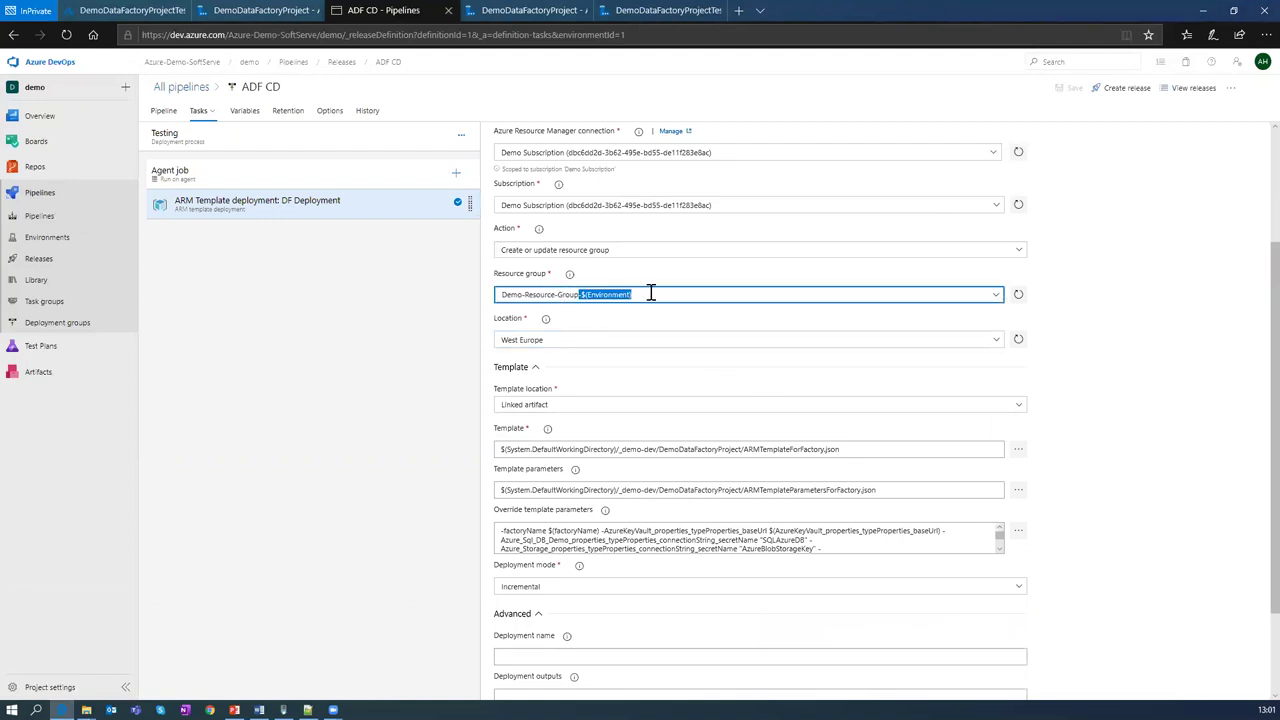
Step: Verify in the Library that the ADF Testing variable group has Environment = Test, then return to Releases
{"action": "left_click", "coordinate": [40, 285]}
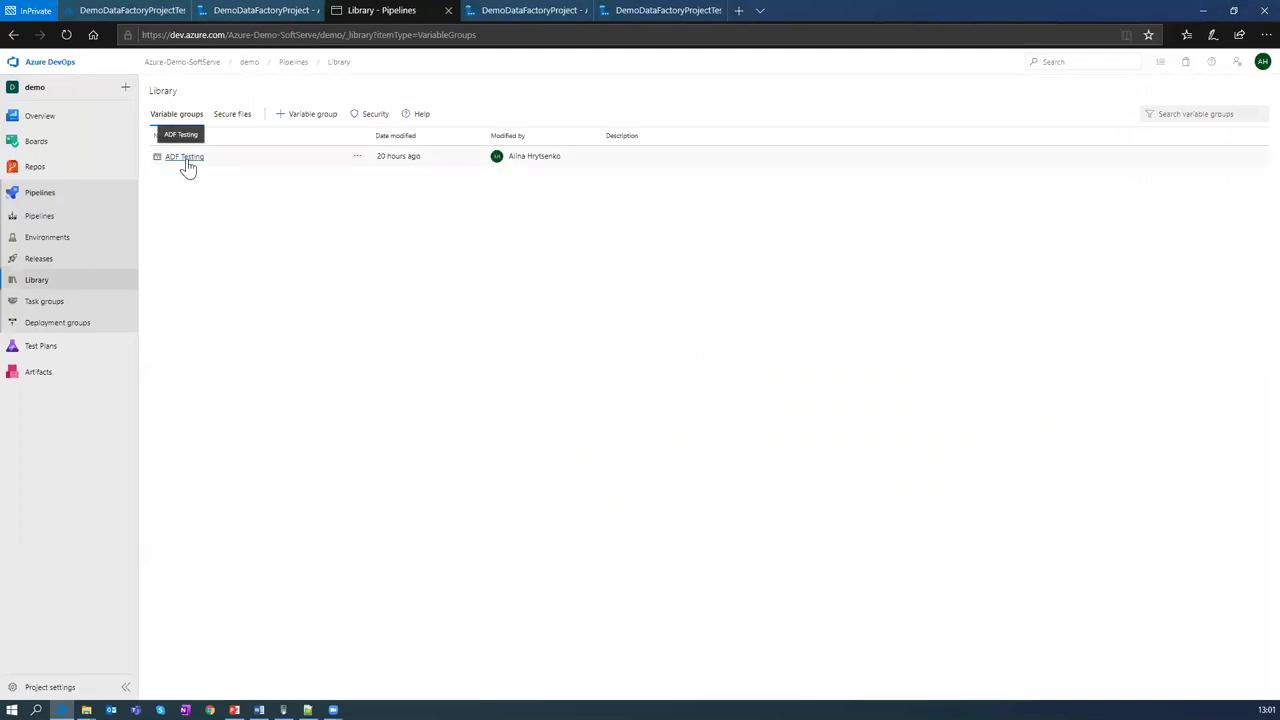
{"action": "left_click", "coordinate": [186, 160]}
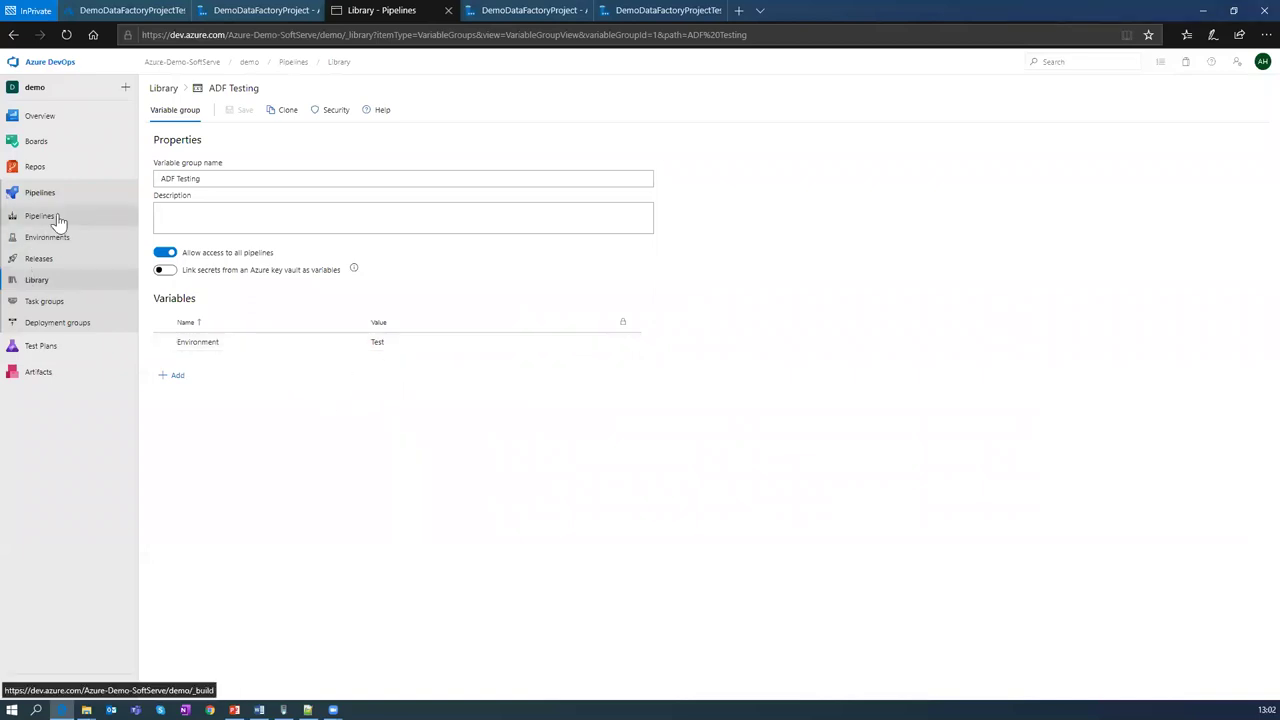
{"action": "left_click", "coordinate": [40, 262]}
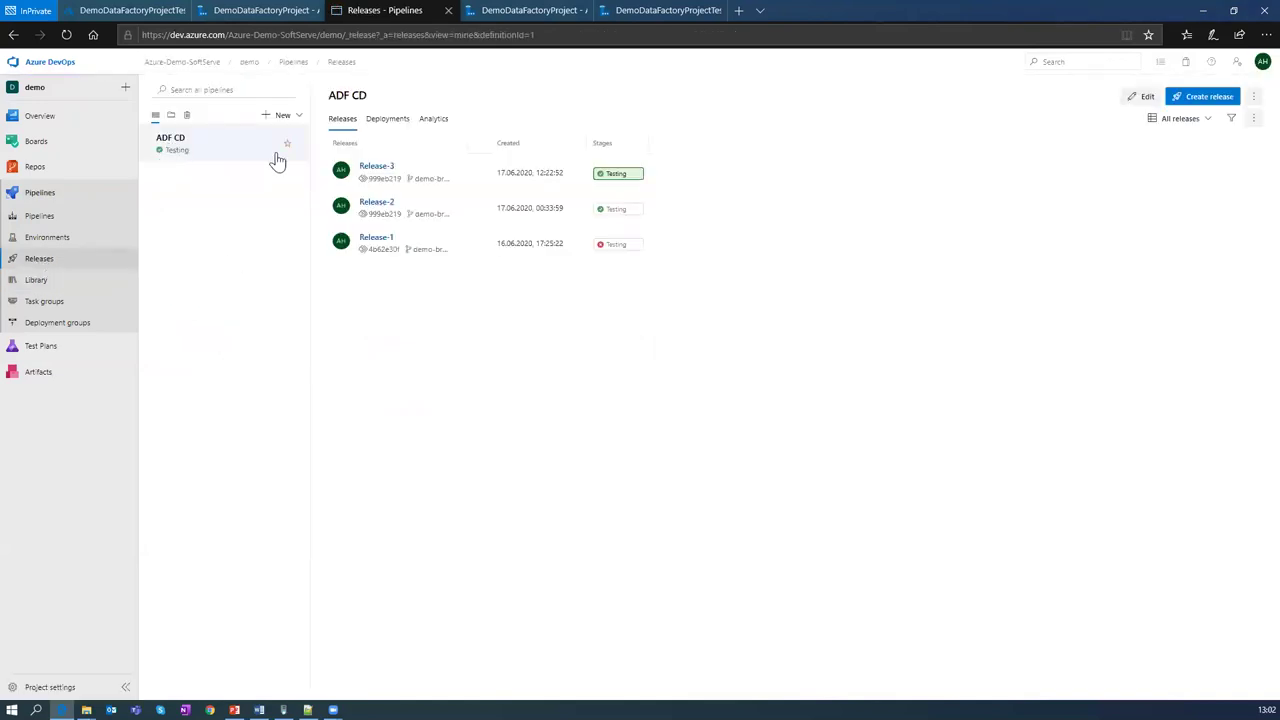
Step: In the ADF CD ARM Template deployment task, set the resource group to Demo-Resource-Group-$(Environment)
{"action": "left_click", "coordinate": [1147, 97]}
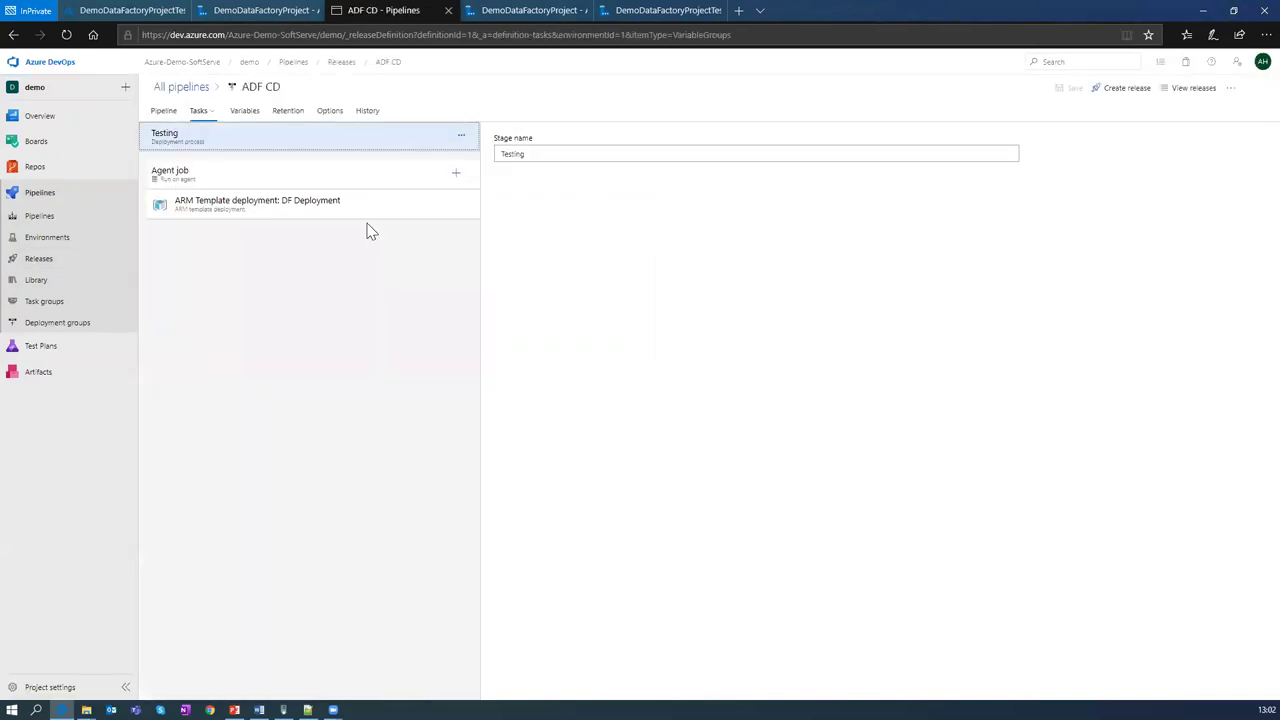
{"action": "left_click", "coordinate": [338, 210]}
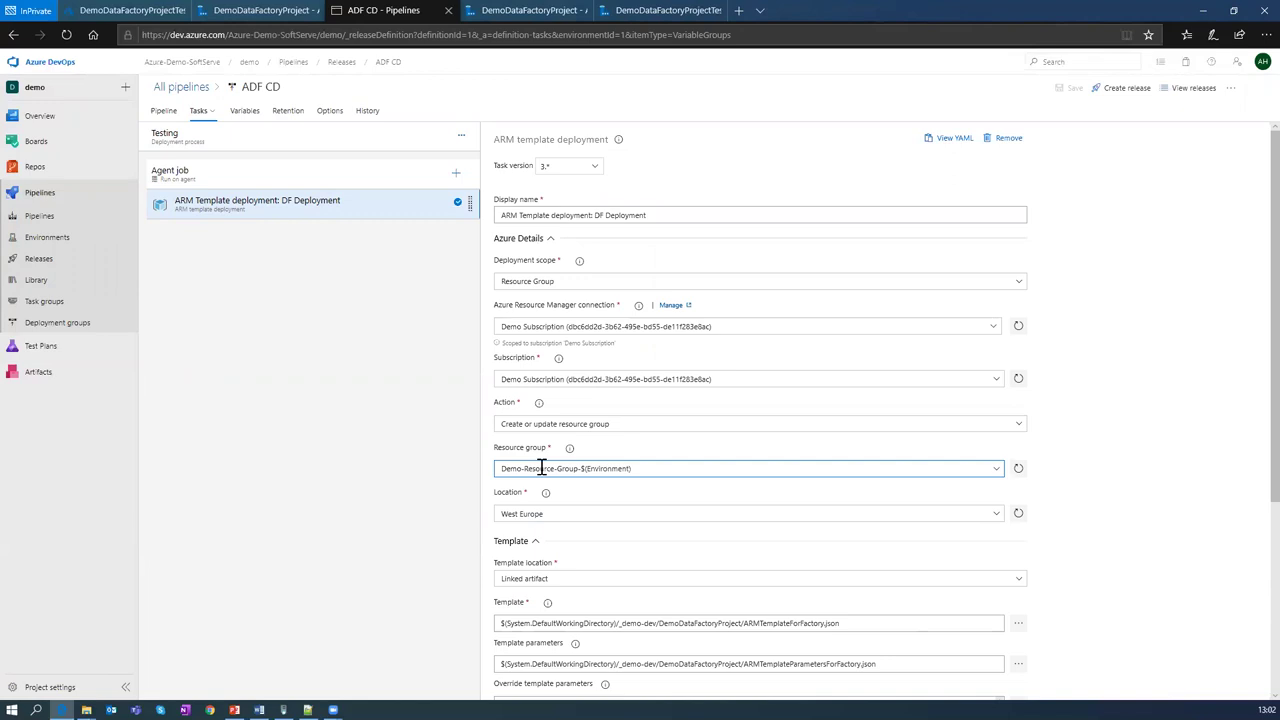
{"action": "left_click", "coordinate": [525, 466]}
{"action": "scroll", "coordinate": [523, 471], "scroll_direction": "down", "scroll_amount": 1}
{"action": "left_click_drag", "start_coordinate": [578, 381], "coordinate": [666, 391]}
{"action": "key", "text": "Left"}
{"action": "type", "text": "-"}
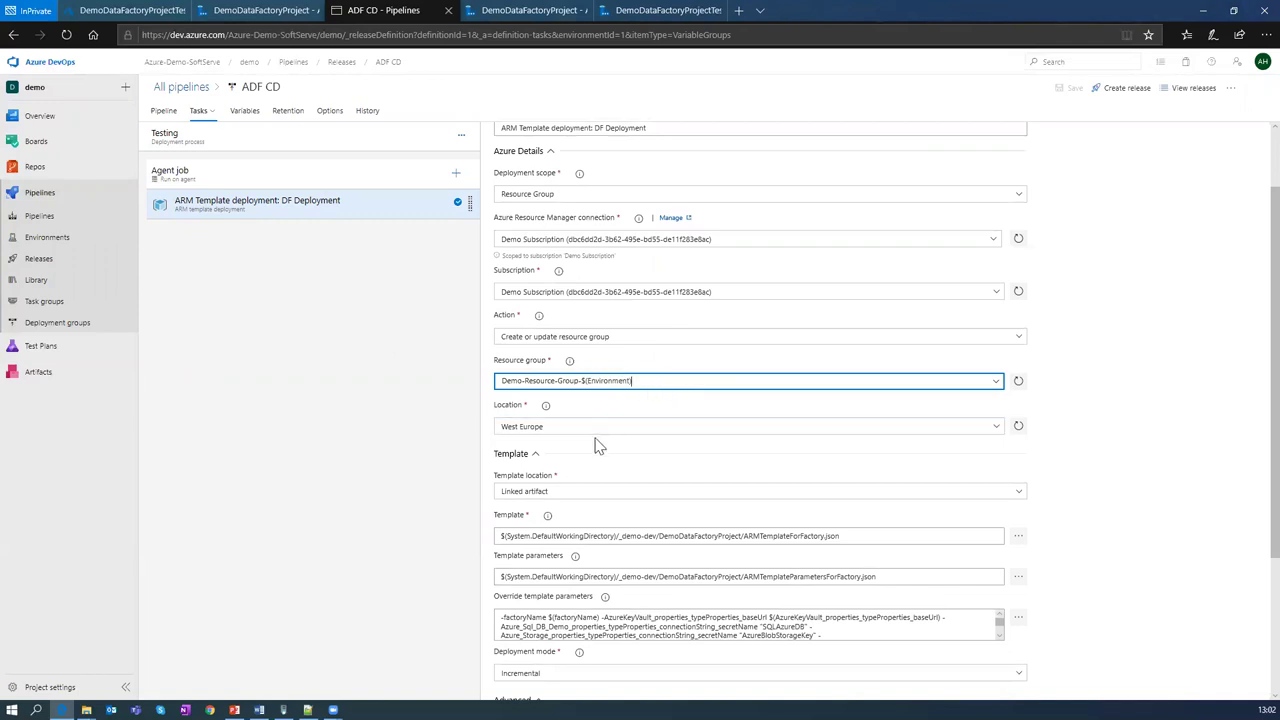
{"action": "scroll", "coordinate": [598, 447], "scroll_direction": "down", "scroll_amount": 2}
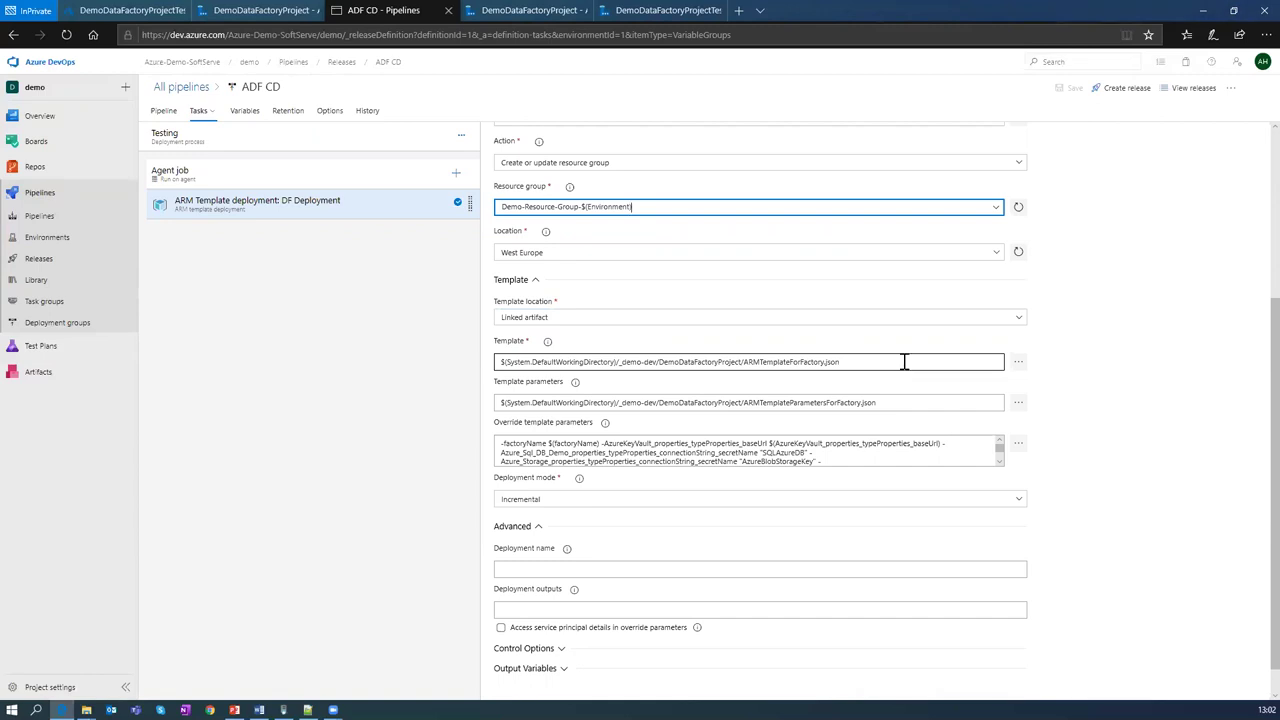
{"action": "left_click", "coordinate": [1018, 362]}
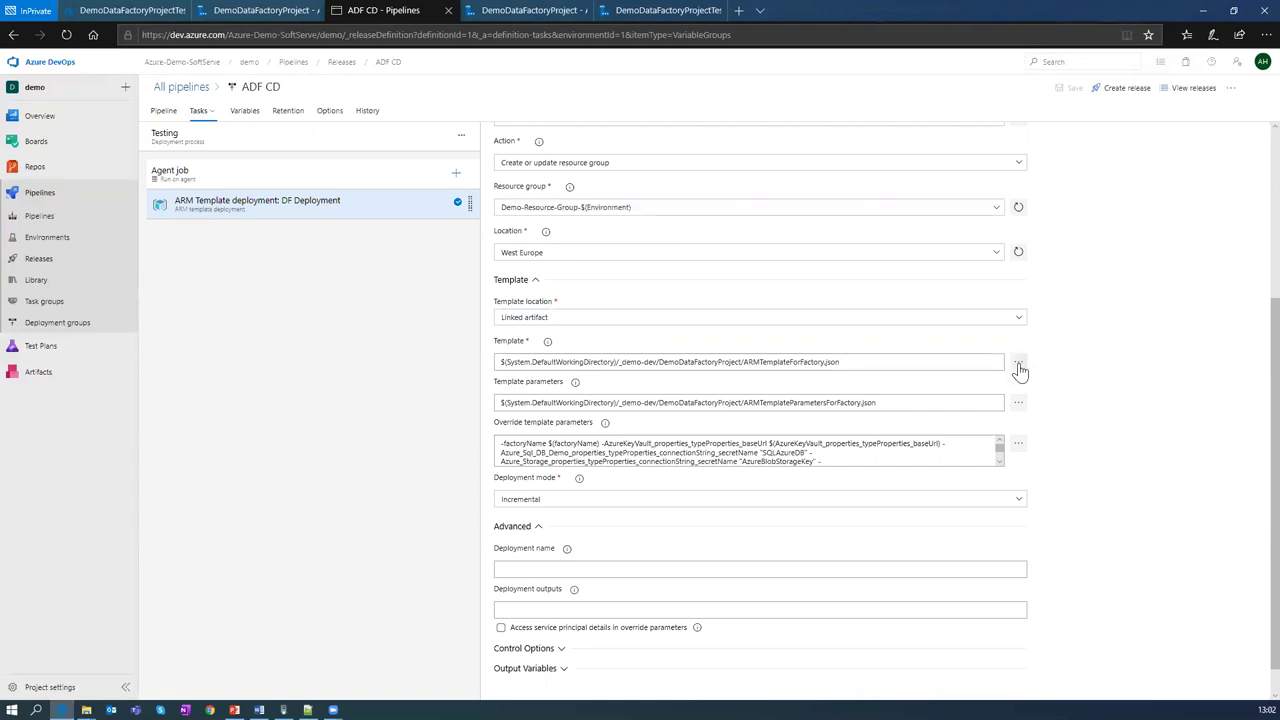
{"action": "left_click", "coordinate": [1016, 364]}
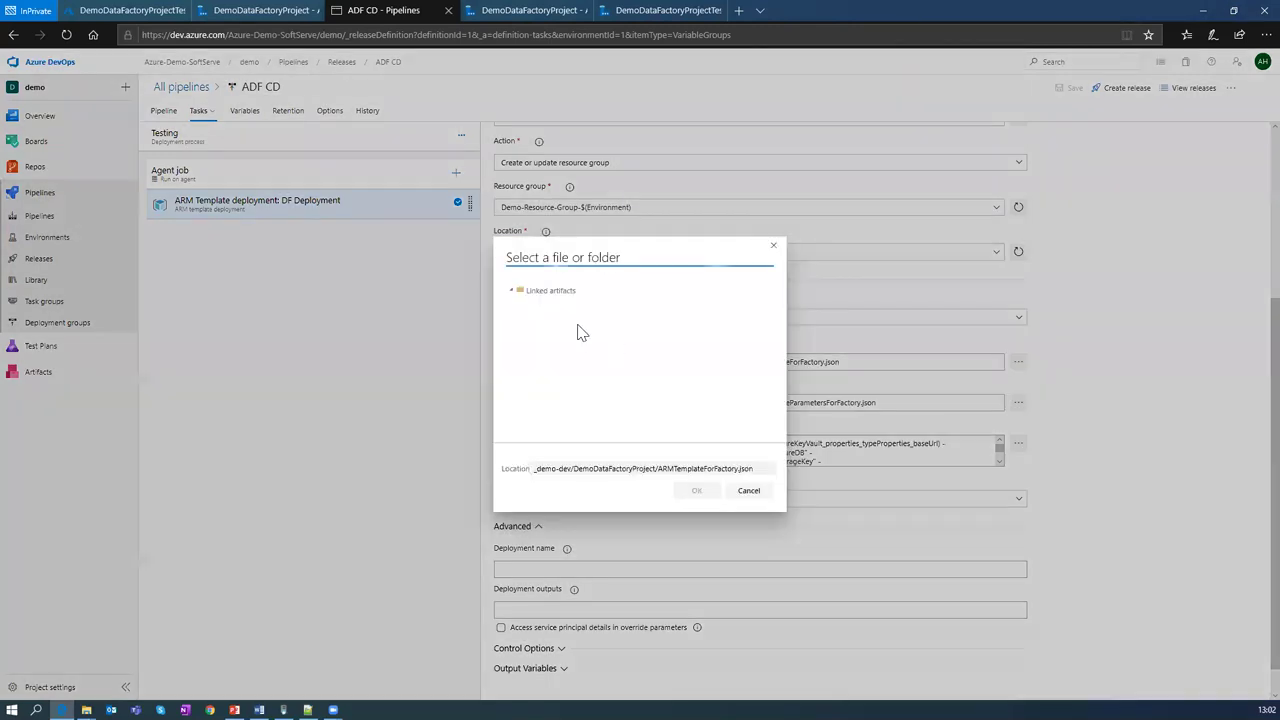
{"action": "left_click", "coordinate": [511, 291]}
{"action": "left_click", "coordinate": [585, 303]}
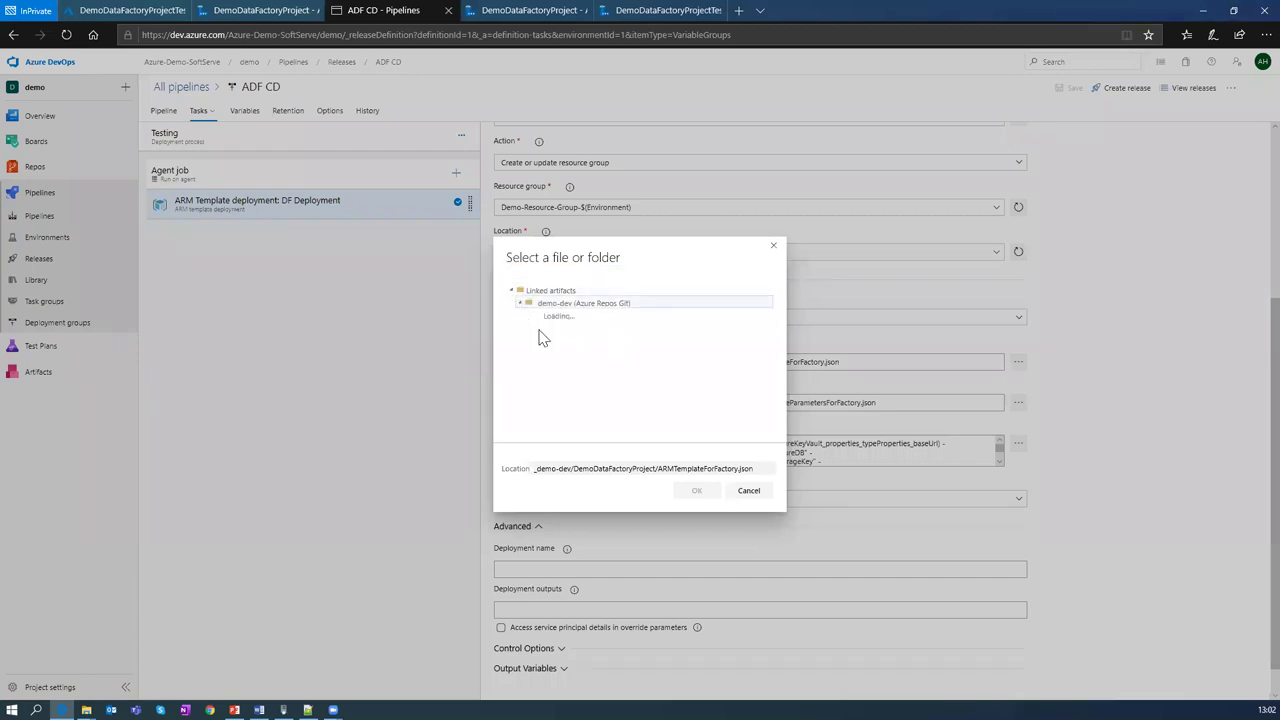
{"action": "left_click", "coordinate": [529, 317]}
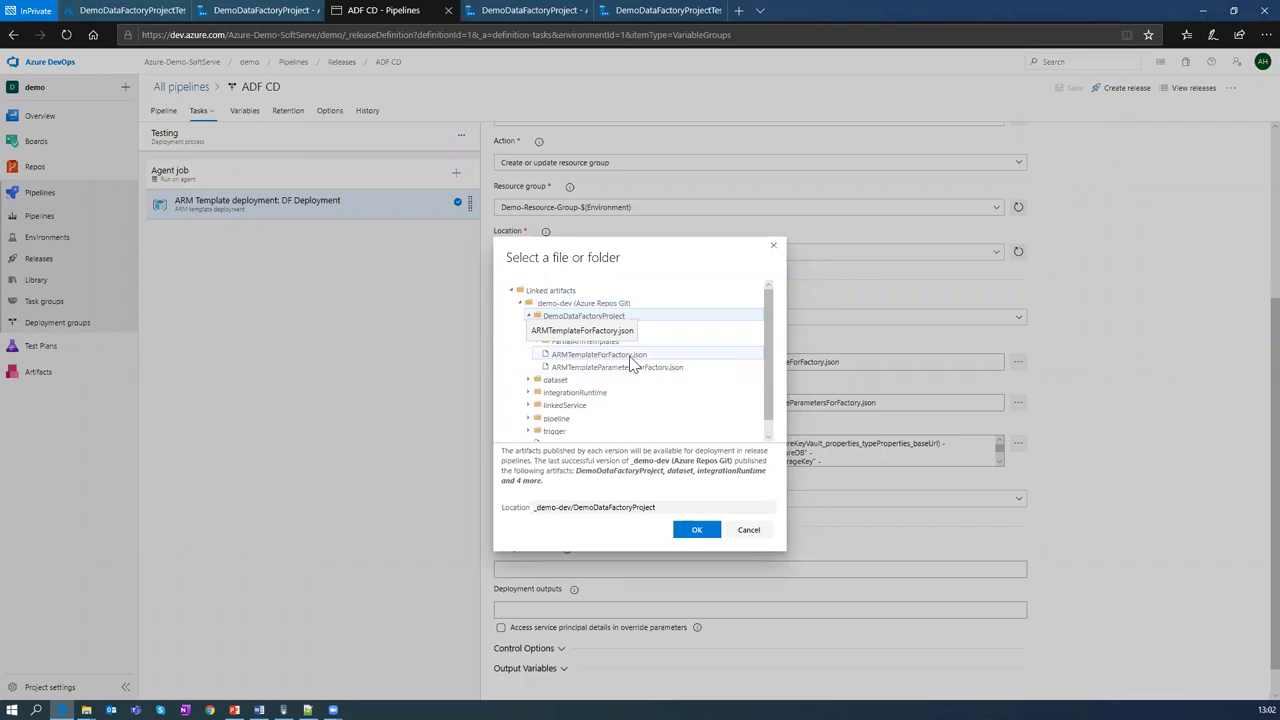
{"action": "left_click", "coordinate": [748, 531]}
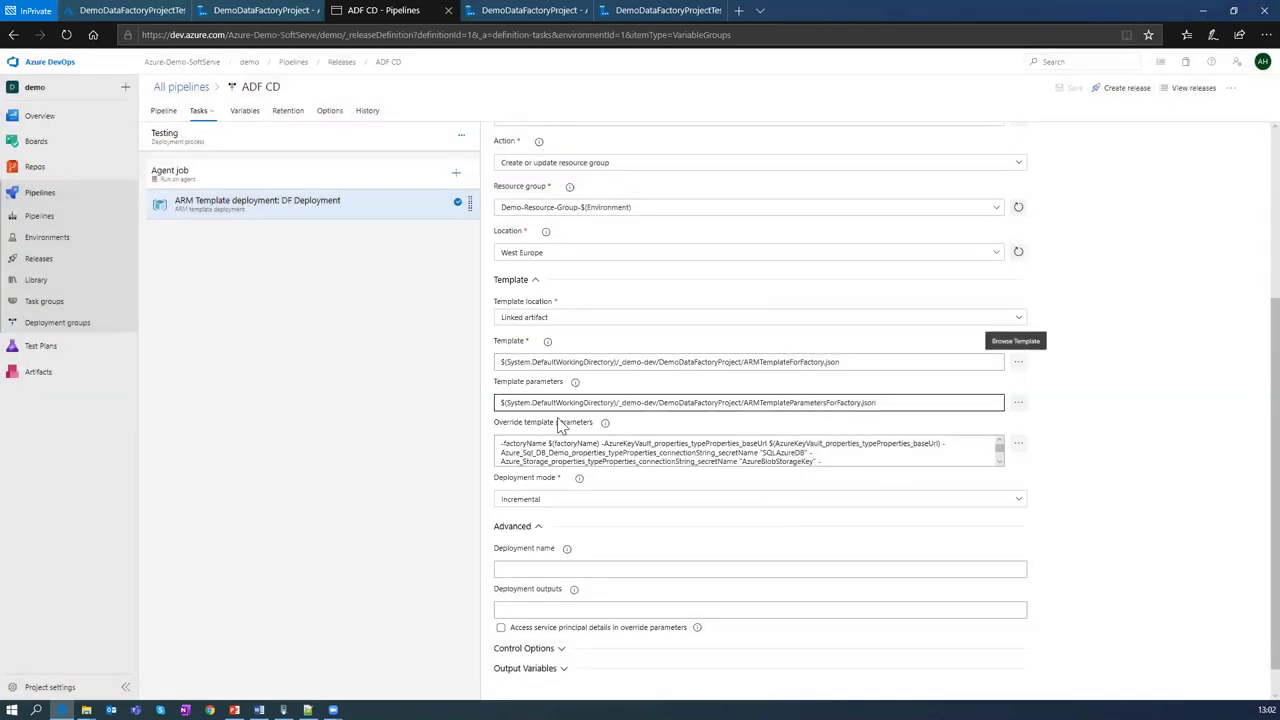
{"action": "left_click", "coordinate": [1018, 403]}
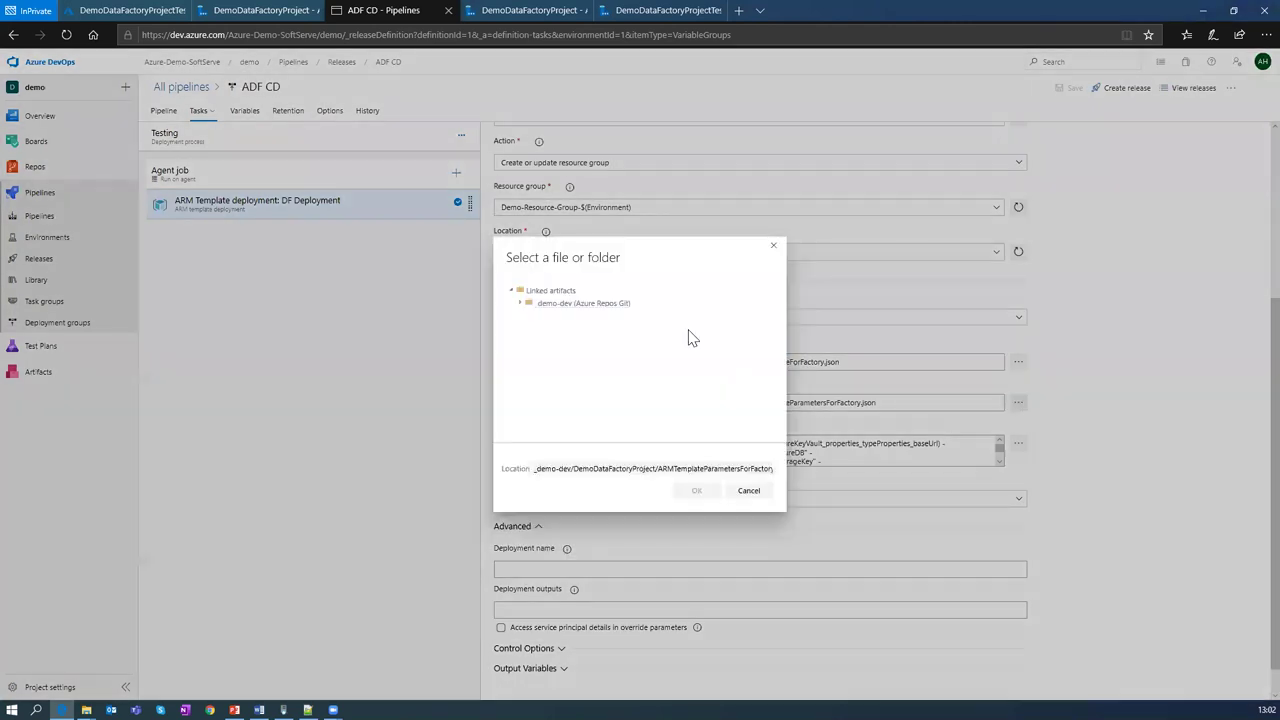
{"action": "left_click", "coordinate": [530, 308]}
{"action": "left_click", "coordinate": [530, 317]}
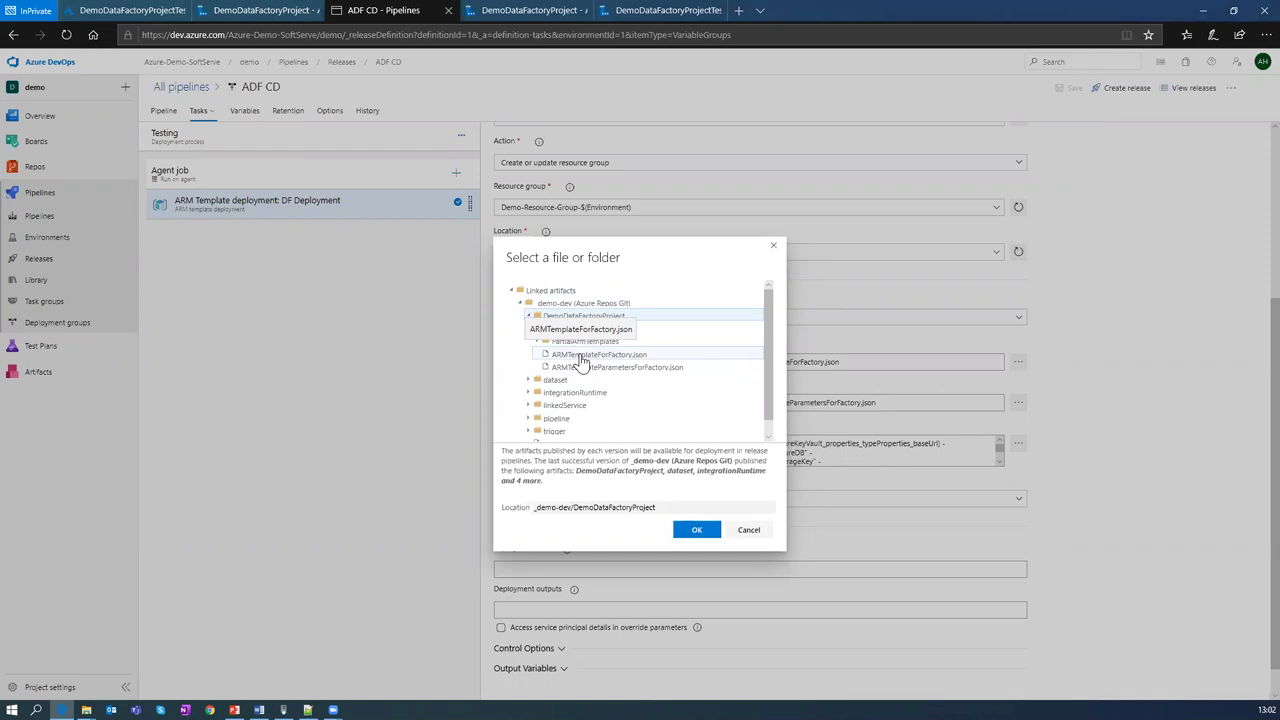
{"action": "left_click", "coordinate": [748, 529]}
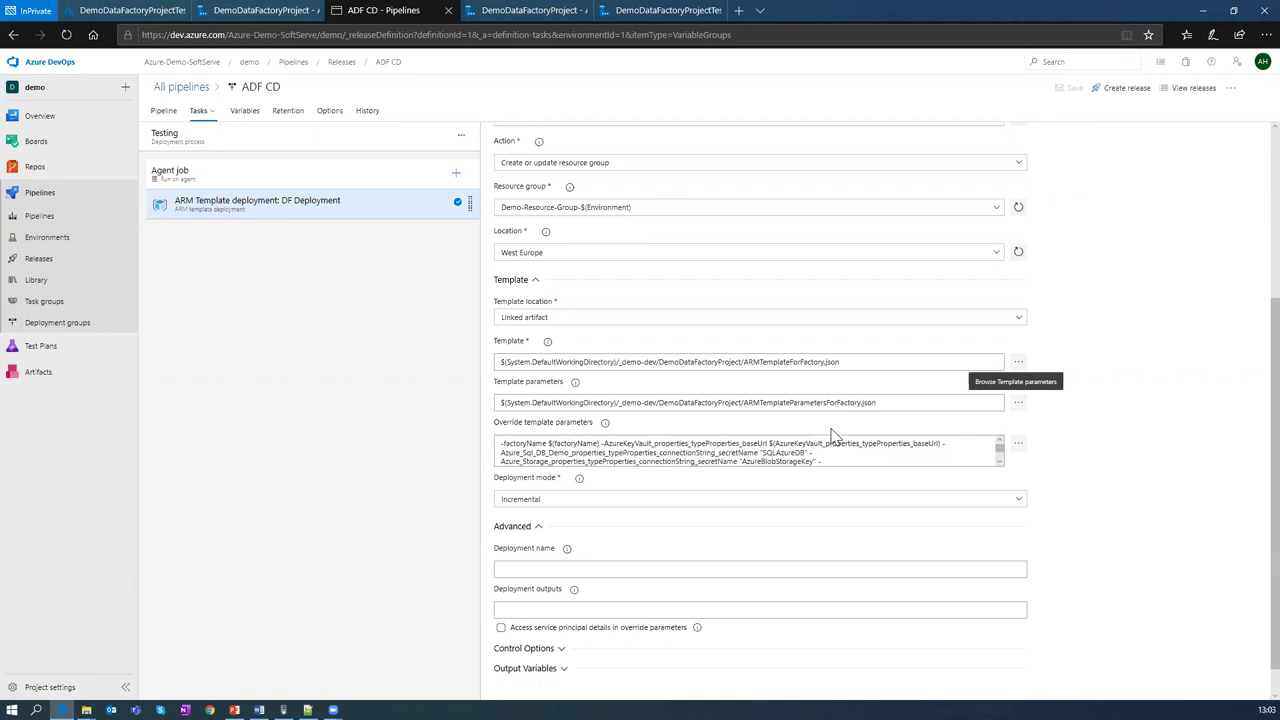
{"action": "left_click", "coordinate": [1019, 443]}
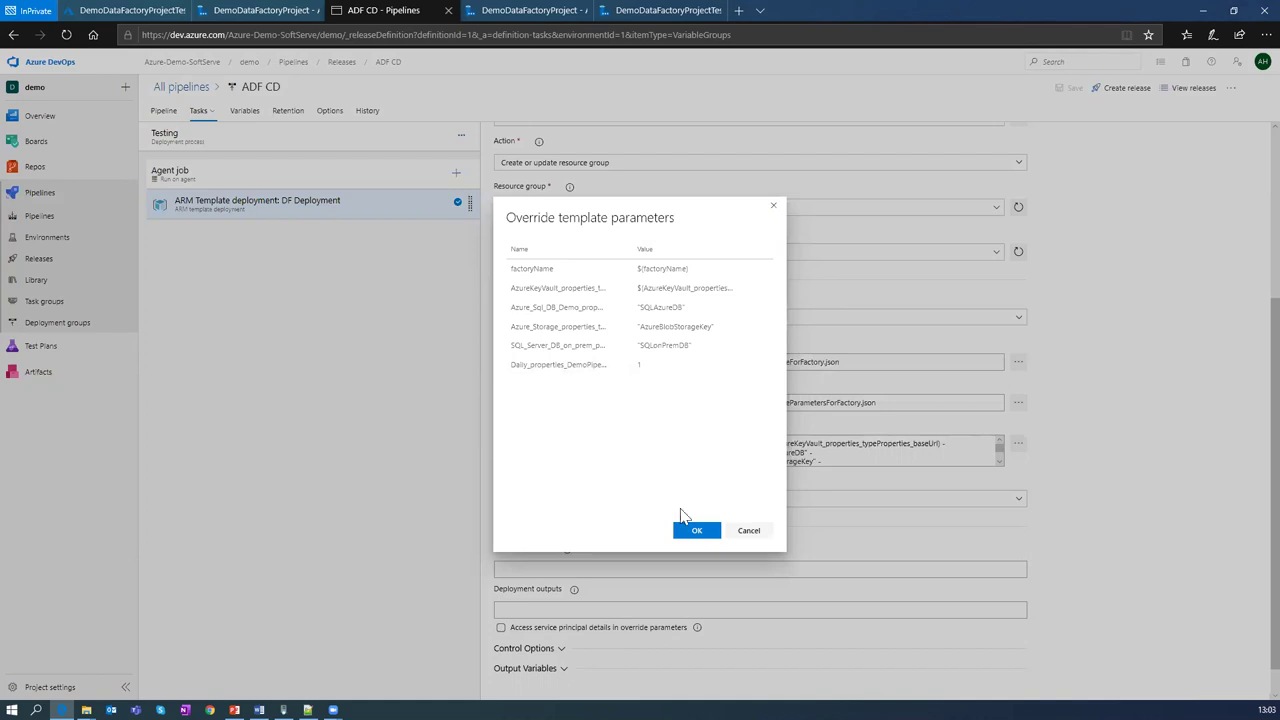
{"action": "left_click", "coordinate": [750, 531]}
{"action": "left_click", "coordinate": [245, 117]}
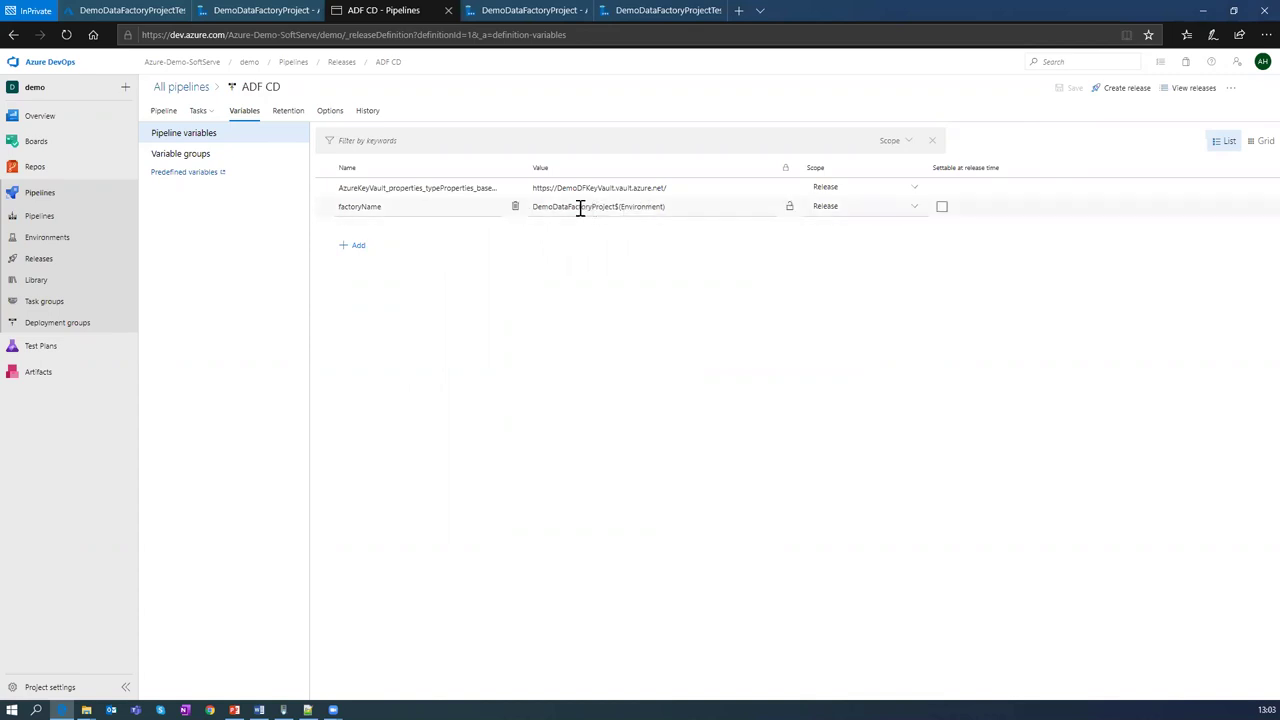
{"action": "double_click", "coordinate": [616, 206]}
{"action": "left_click_drag", "start_coordinate": [617, 212], "coordinate": [675, 213]}
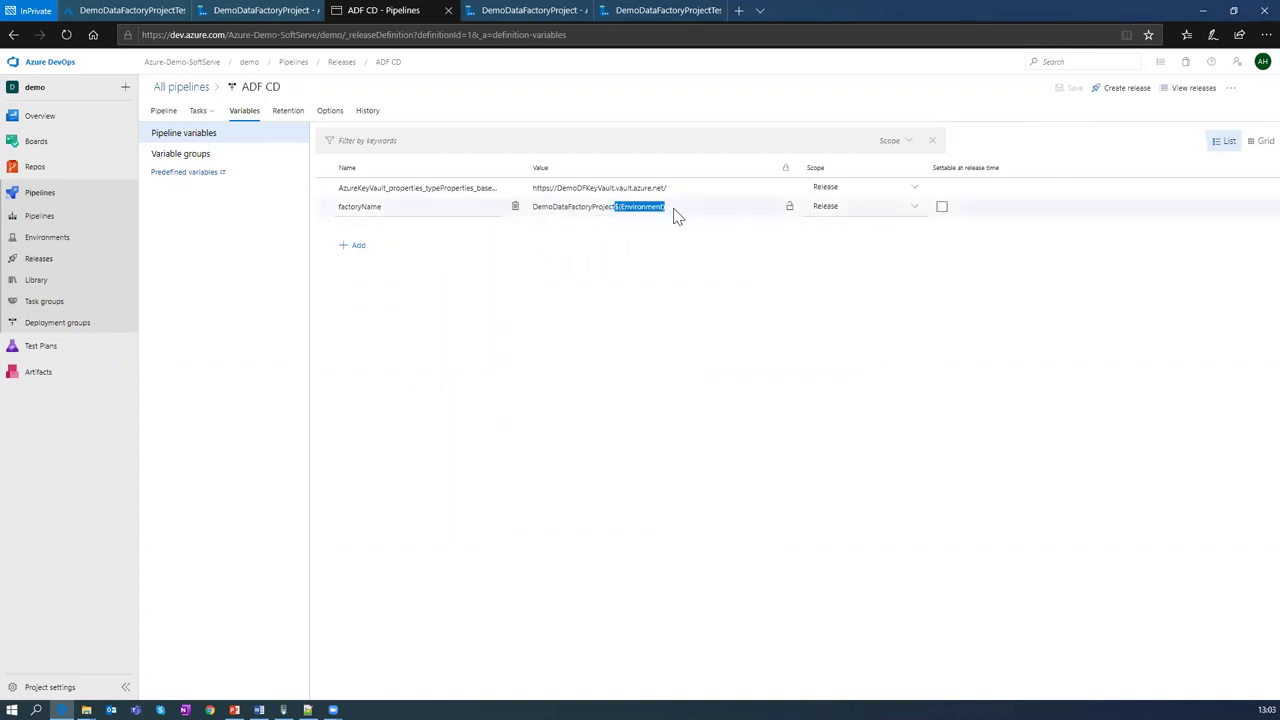
{"action": "left_click", "coordinate": [669, 208]}
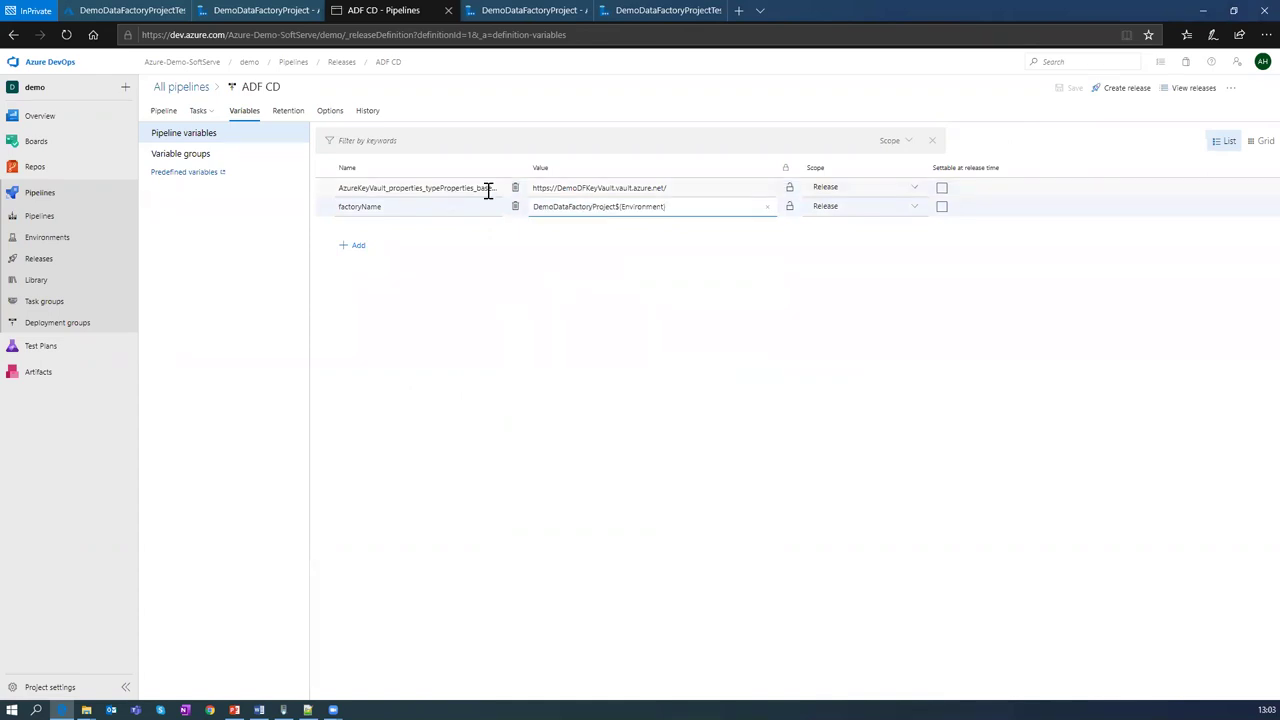
{"action": "left_click", "coordinate": [198, 111]}
{"action": "left_click", "coordinate": [202, 115]}
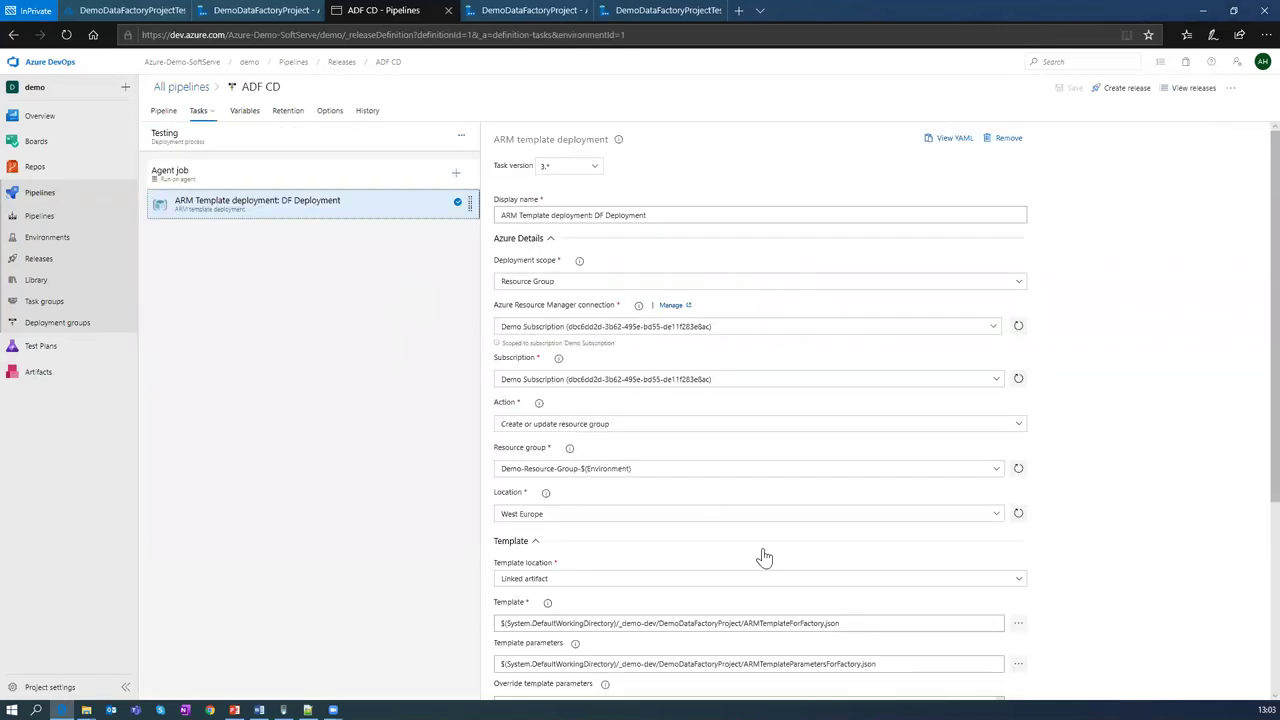
Step: Override the Daily_properties template parameter with the value 1
{"action": "scroll", "coordinate": [1087, 645], "scroll_direction": "down", "scroll_amount": 3}
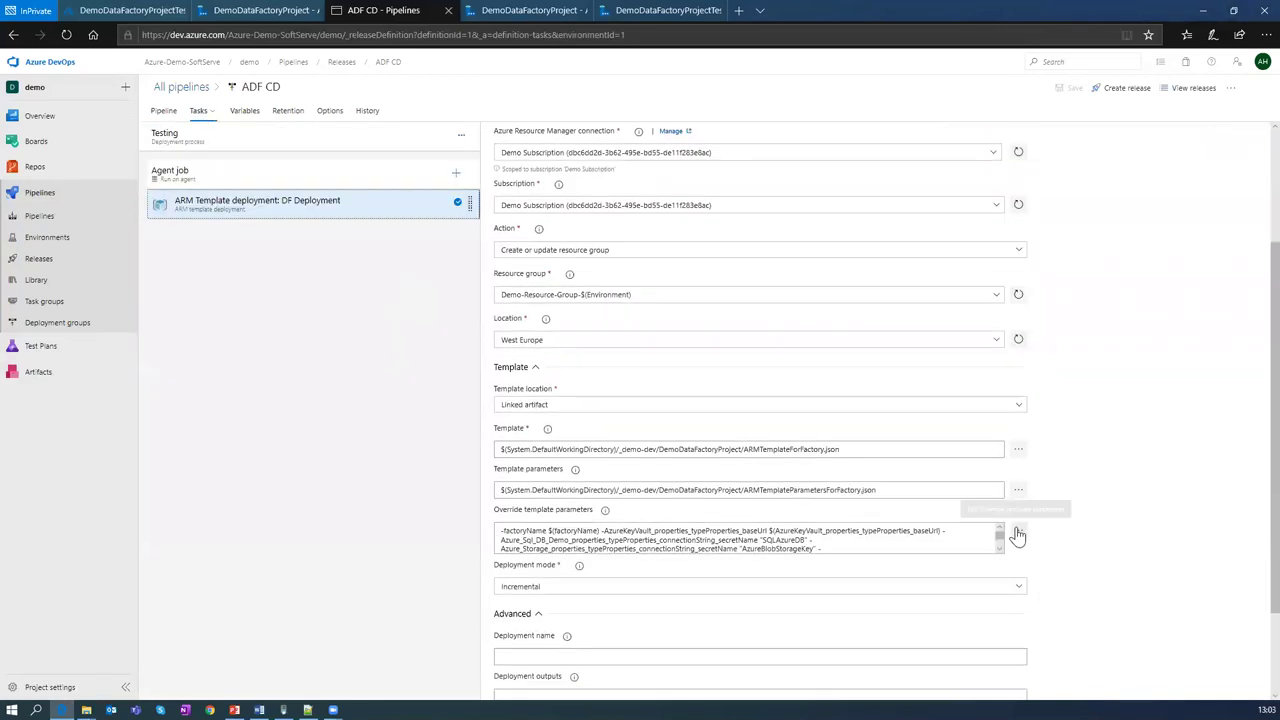
{"action": "left_click", "coordinate": [1018, 533]}
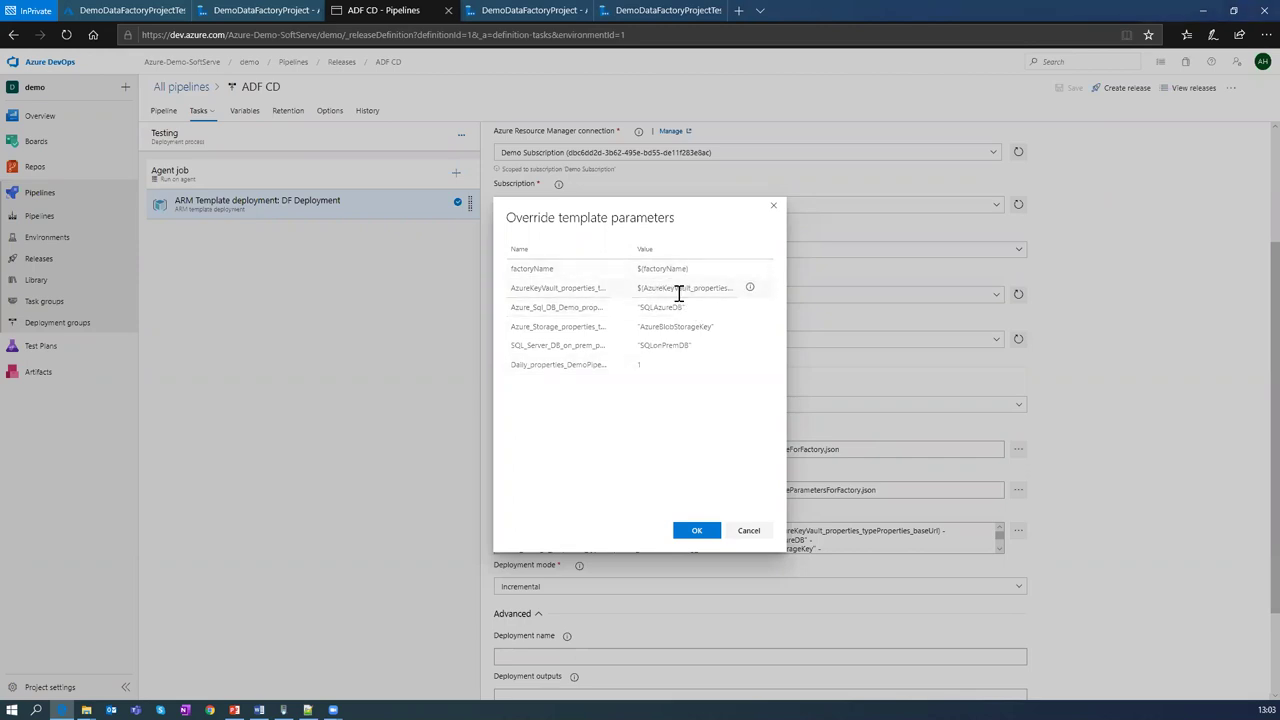
{"action": "left_click", "coordinate": [642, 366]}
{"action": "type", "text": "1"}
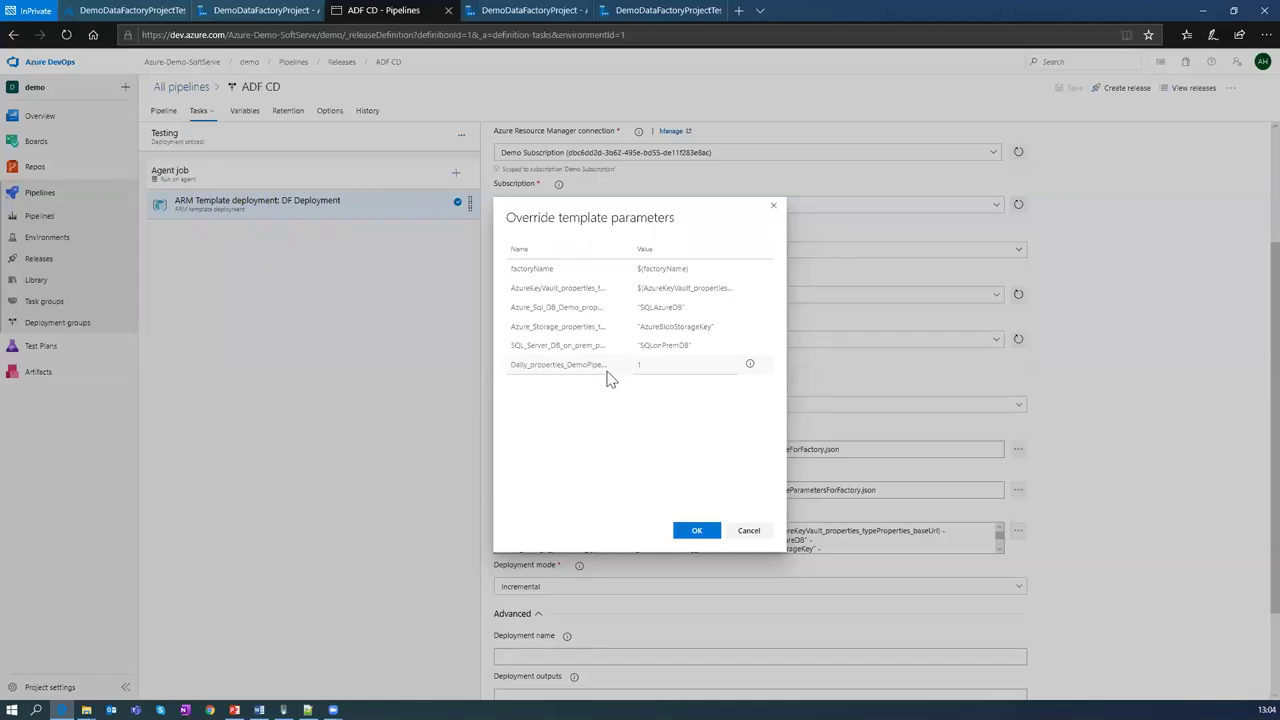
{"action": "left_click", "coordinate": [647, 364]}
{"action": "left_click", "coordinate": [703, 534]}
Step: Create a new release of the ADF CD pipeline
{"action": "scroll", "coordinate": [834, 531], "scroll_direction": "down", "scroll_amount": 1}
{"action": "scroll", "coordinate": [834, 531], "scroll_direction": "up", "scroll_amount": 3}
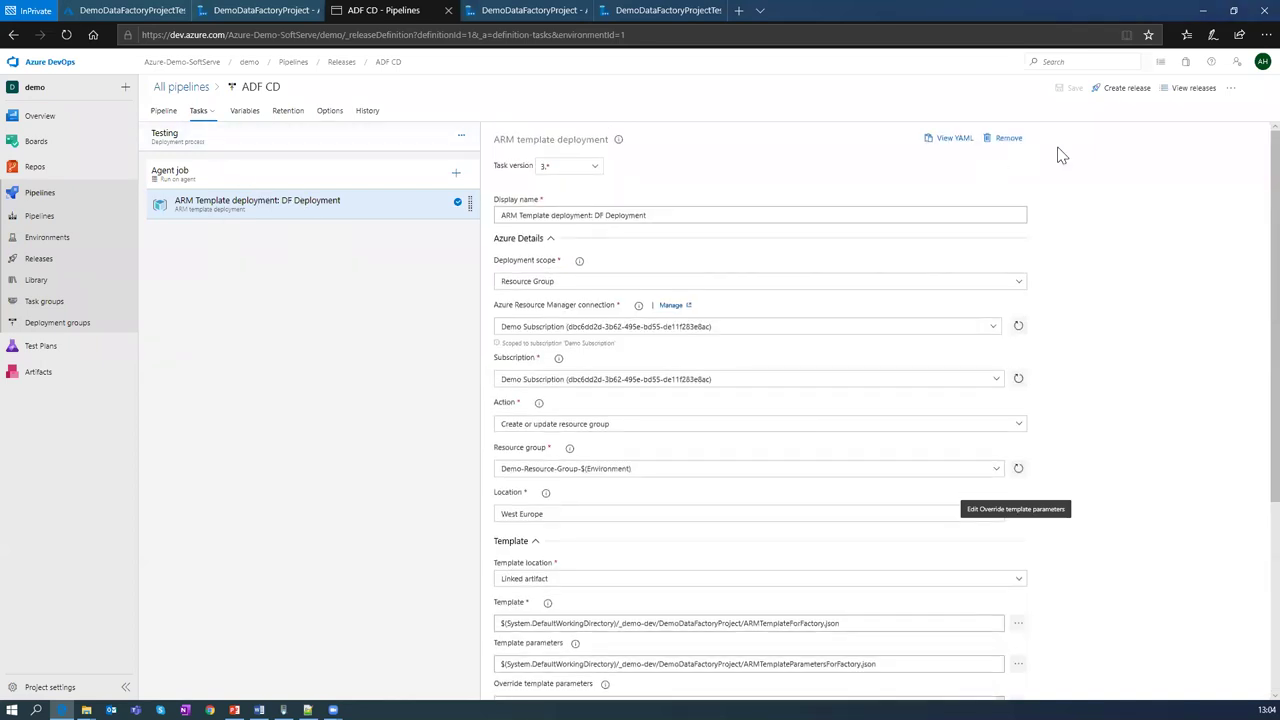
{"action": "left_click", "coordinate": [1112, 89]}
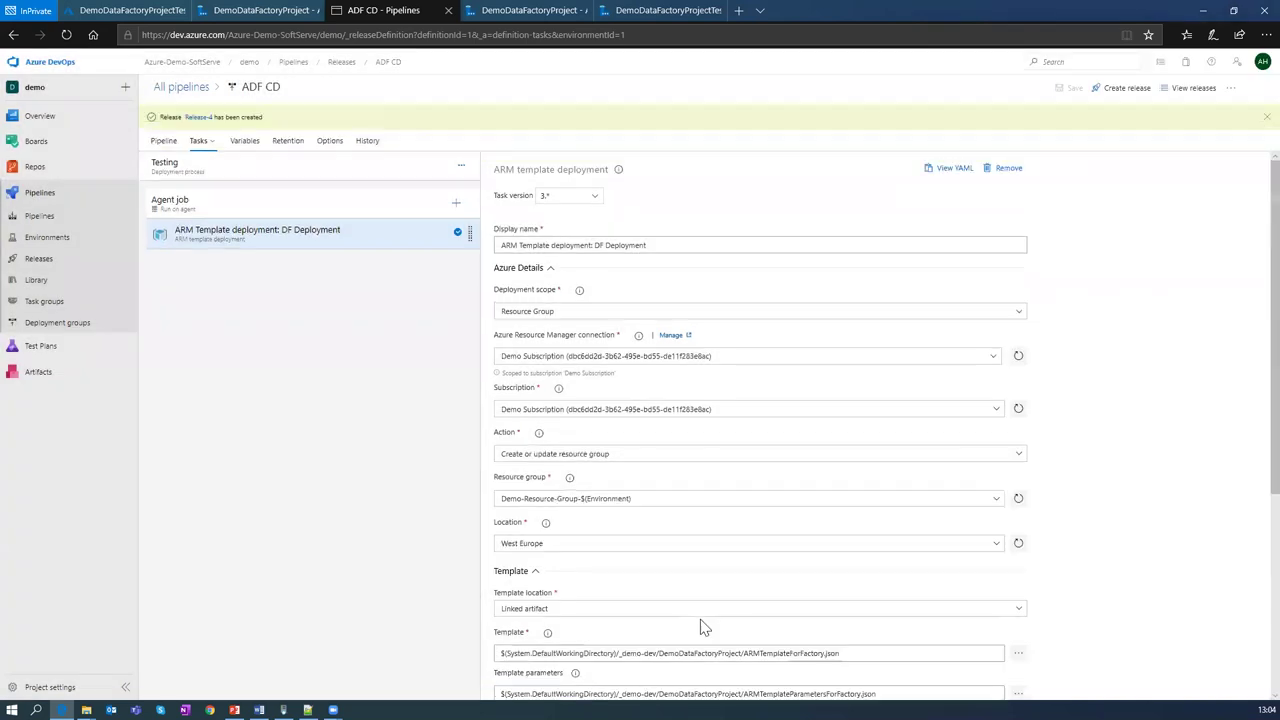
Step: Open Release-4 and deploy its Testing stage until it succeeds
{"action": "left_click", "coordinate": [205, 119]}
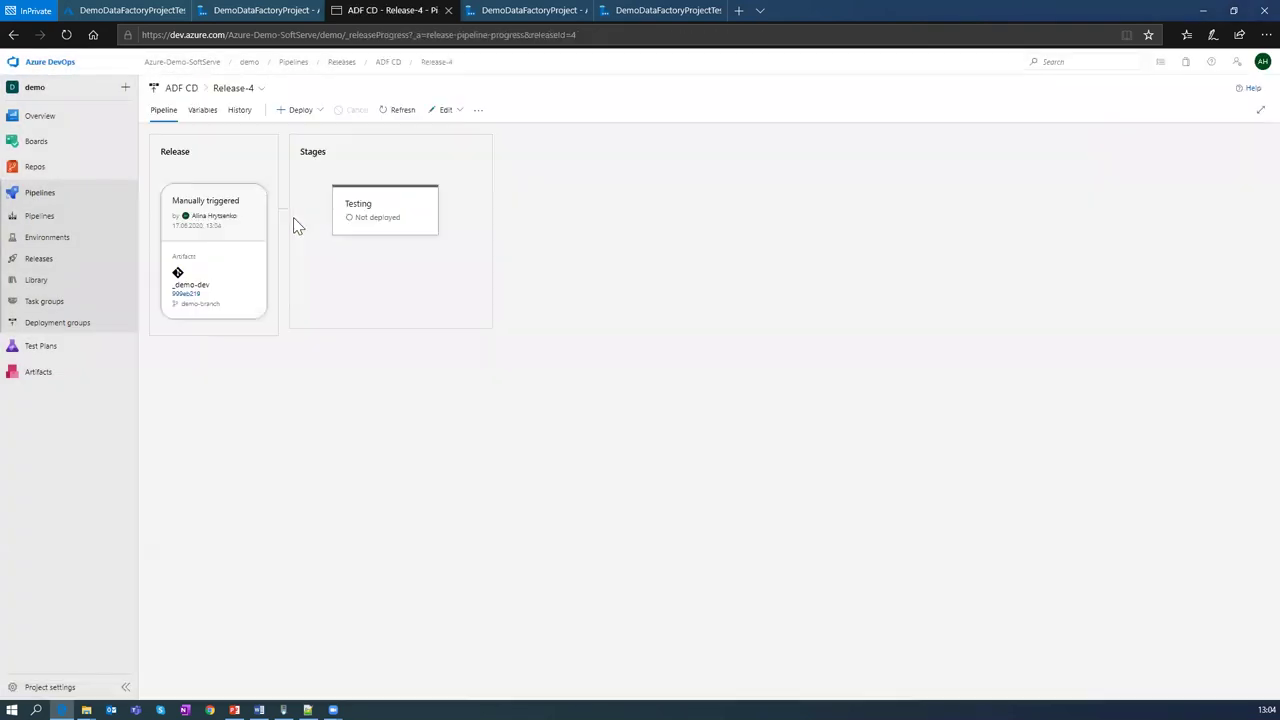
{"action": "mouse_move", "coordinate": [376, 228]}
{"action": "left_click", "coordinate": [357, 256]}
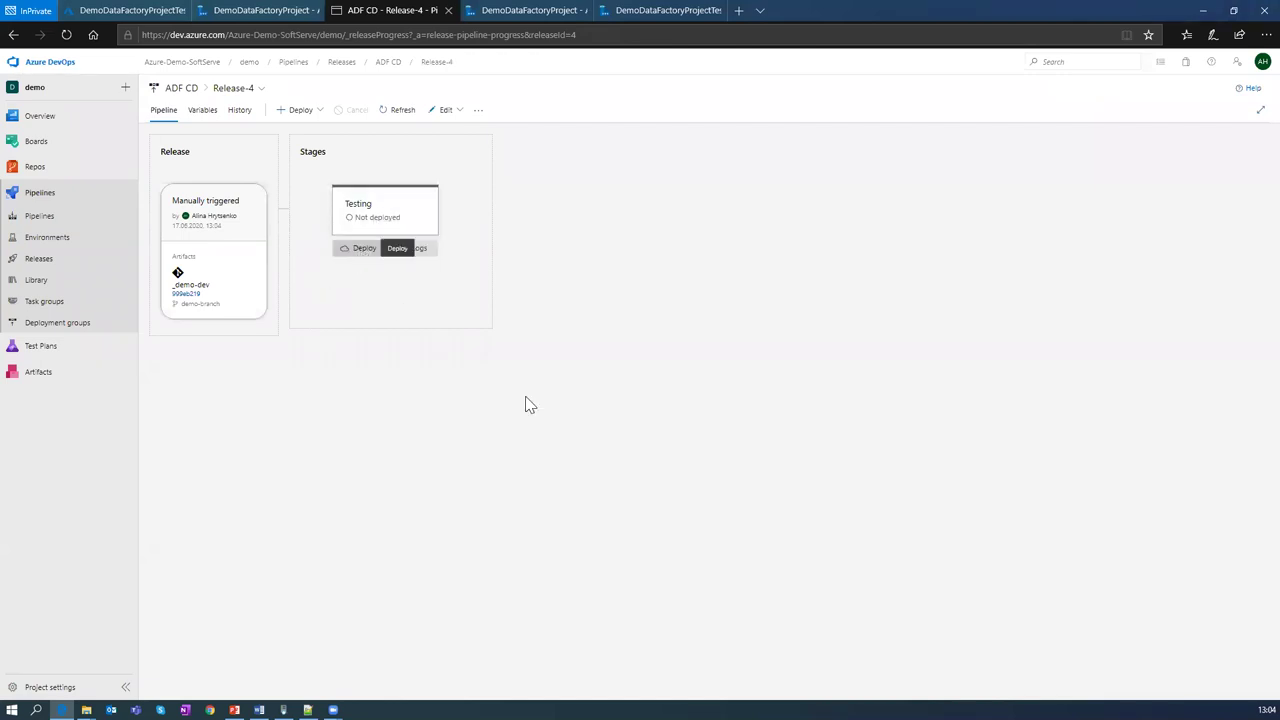
{"action": "left_click", "coordinate": [865, 416]}
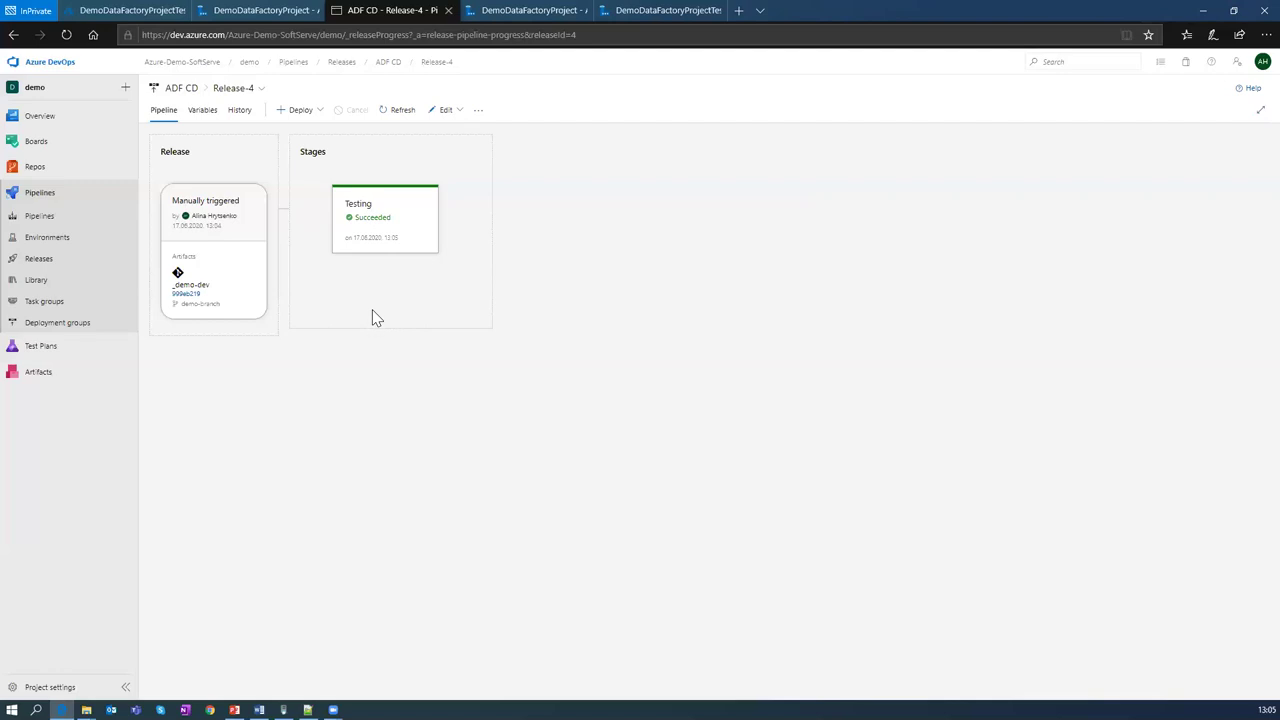
Step: Bring up the DemoDataFactoryProjectTest Data Factory page maximized and refreshed
{"action": "mouse_move", "coordinate": [434, 277]}
{"action": "key", "text": "super+Down"}
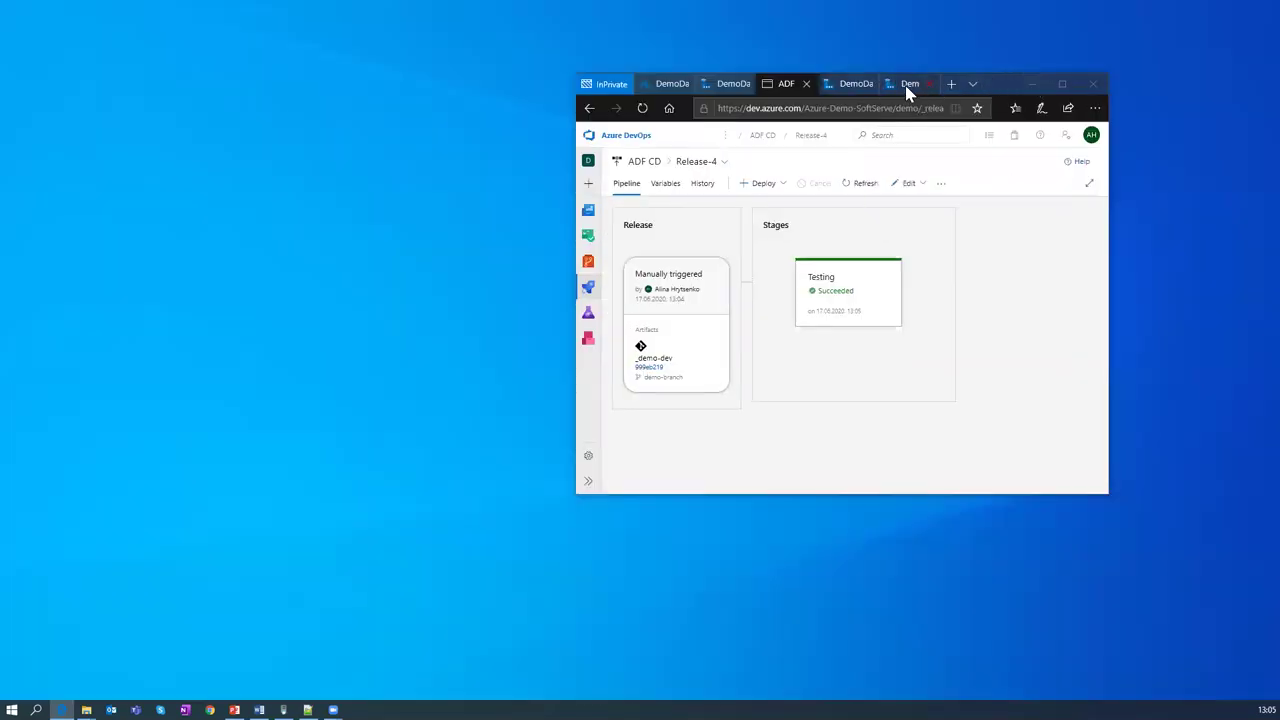
{"action": "left_click", "coordinate": [908, 88]}
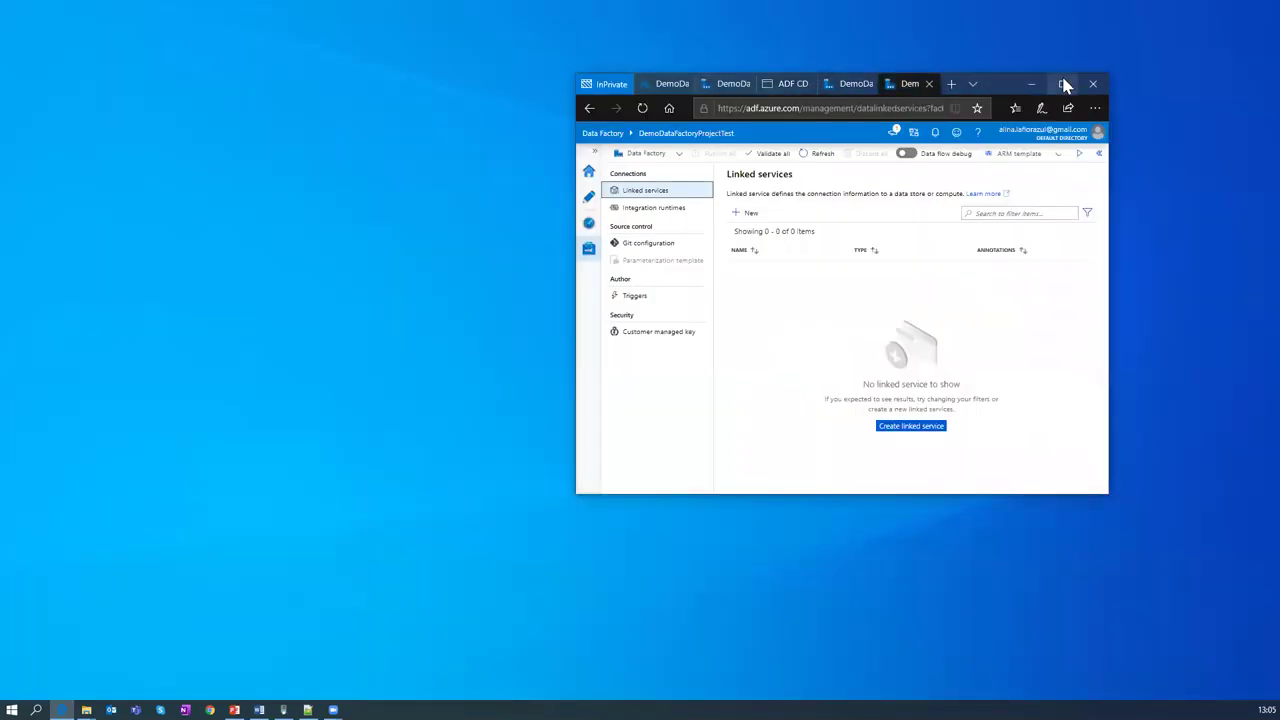
{"action": "left_click", "coordinate": [1063, 84]}
{"action": "left_click", "coordinate": [66, 36]}
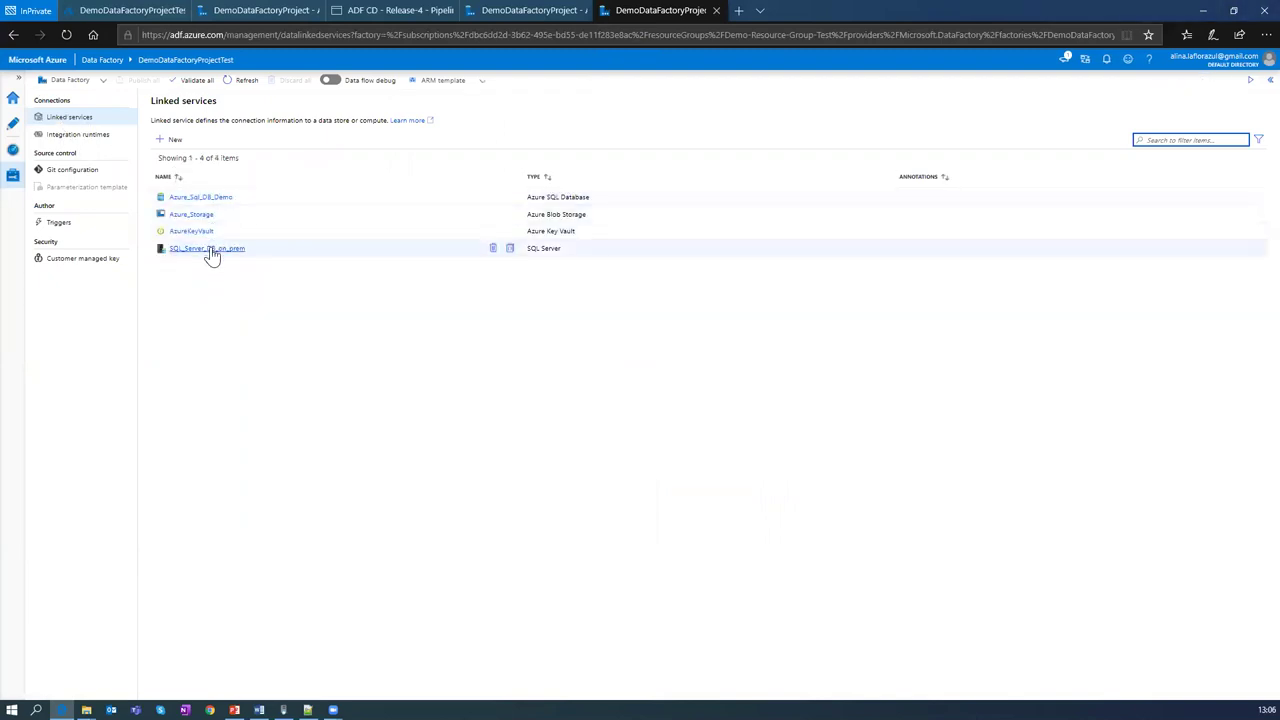
Step: Check the integration runtimes, two pipelines and four datasets, then minimize Edge to the desktop
{"action": "left_click", "coordinate": [74, 136]}
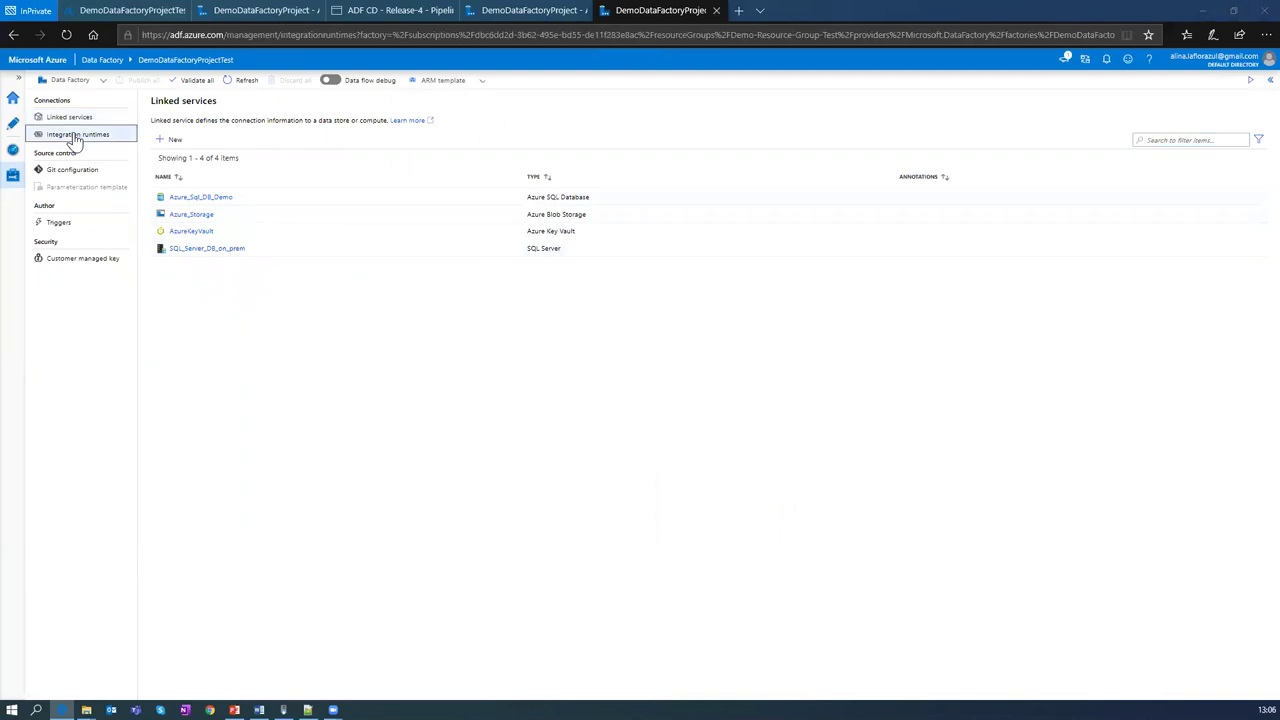
{"action": "left_click", "coordinate": [13, 125]}
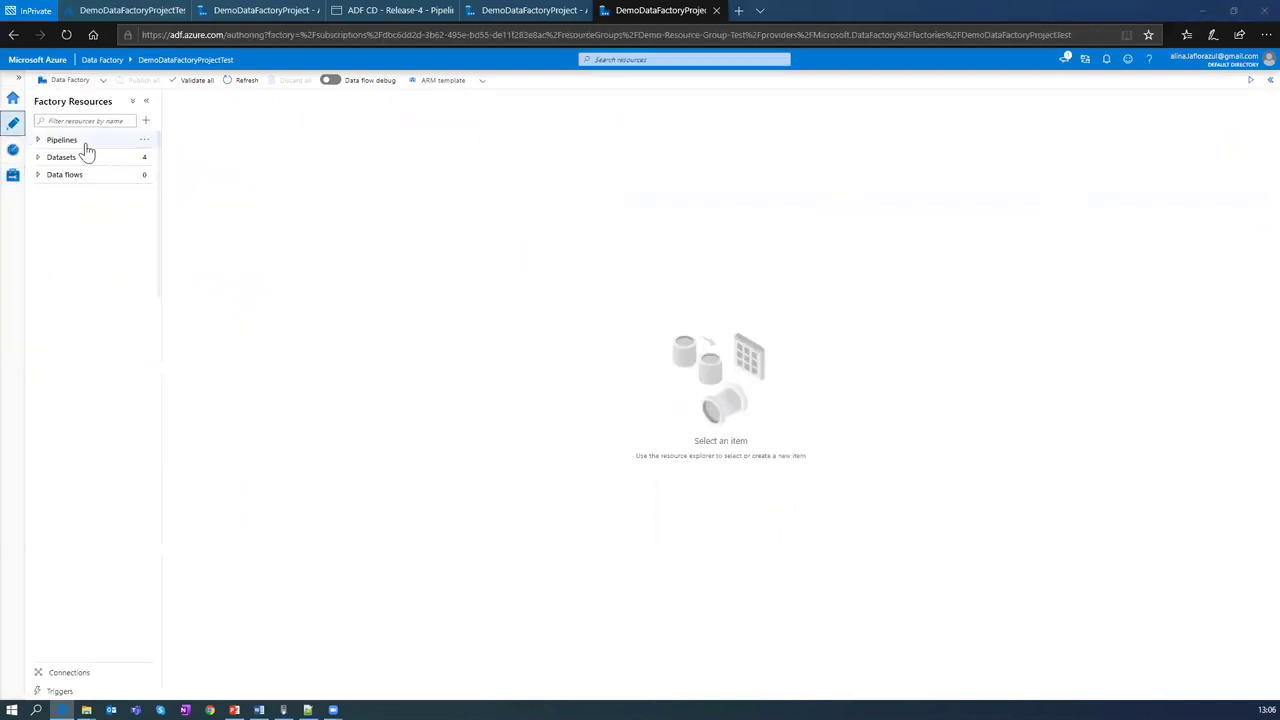
{"action": "left_click", "coordinate": [38, 140]}
{"action": "left_click", "coordinate": [38, 191]}
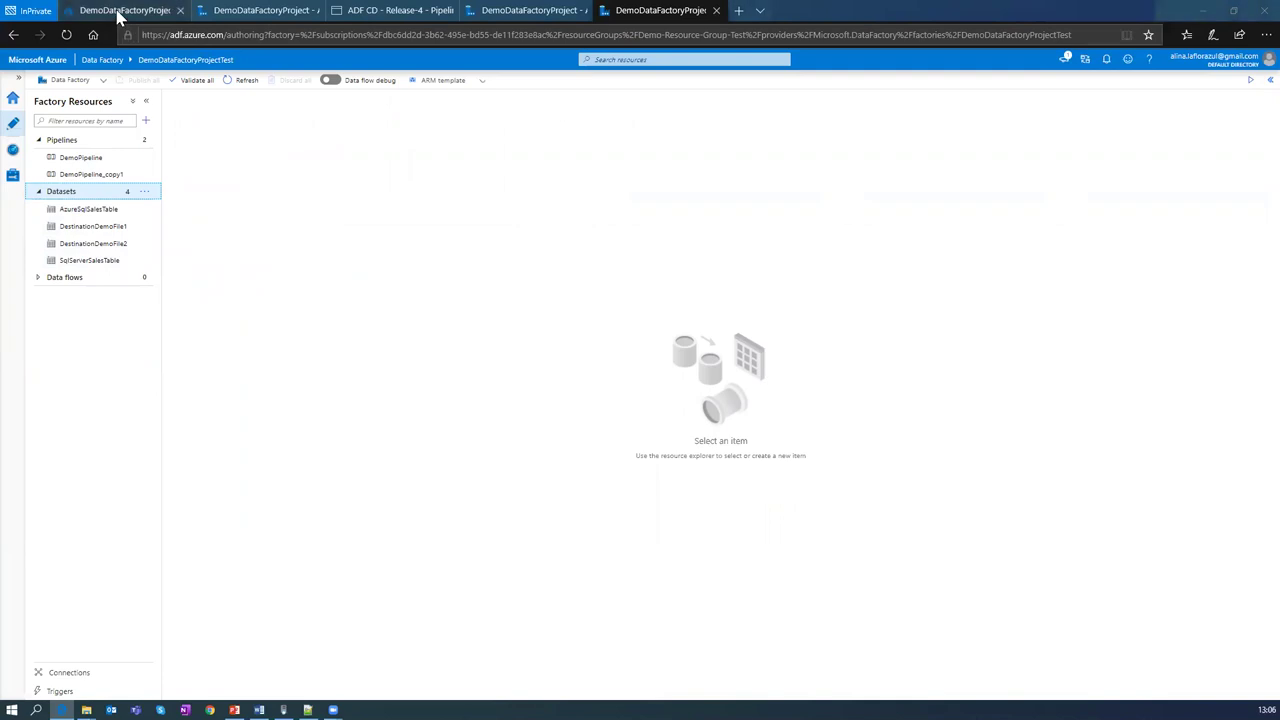
{"action": "left_click", "coordinate": [118, 12]}
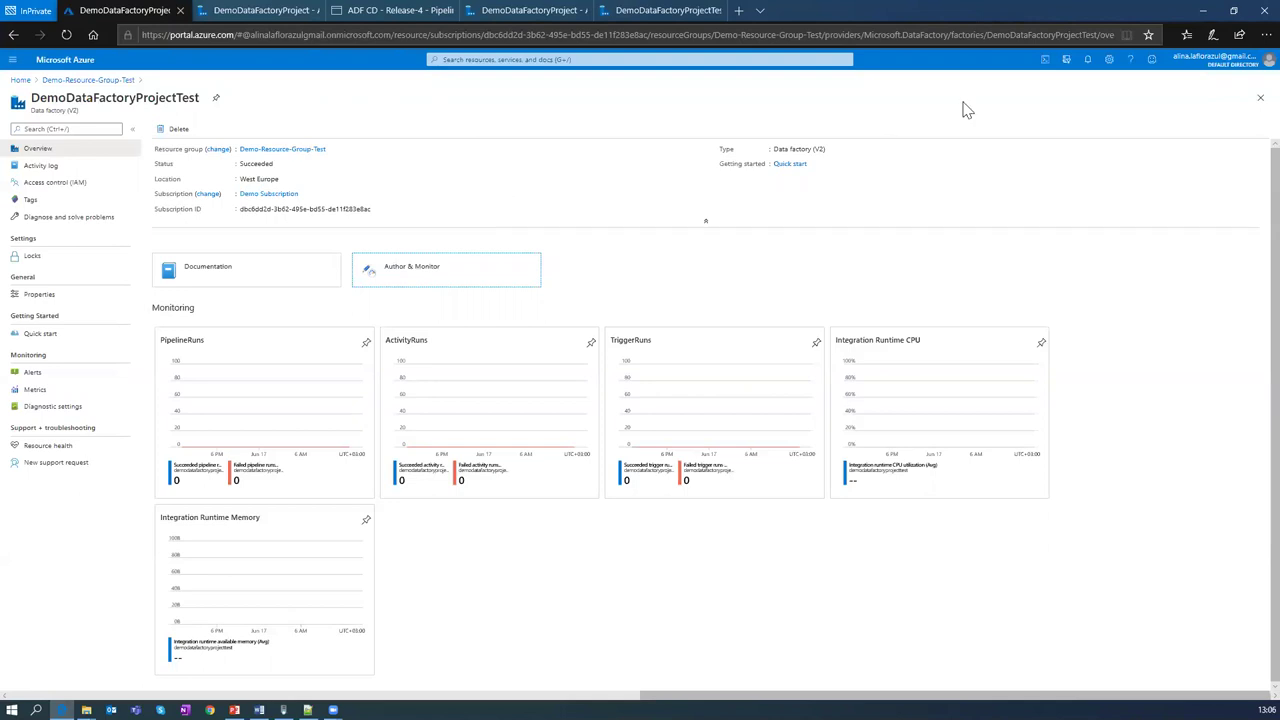
{"action": "left_click", "coordinate": [1200, 10]}
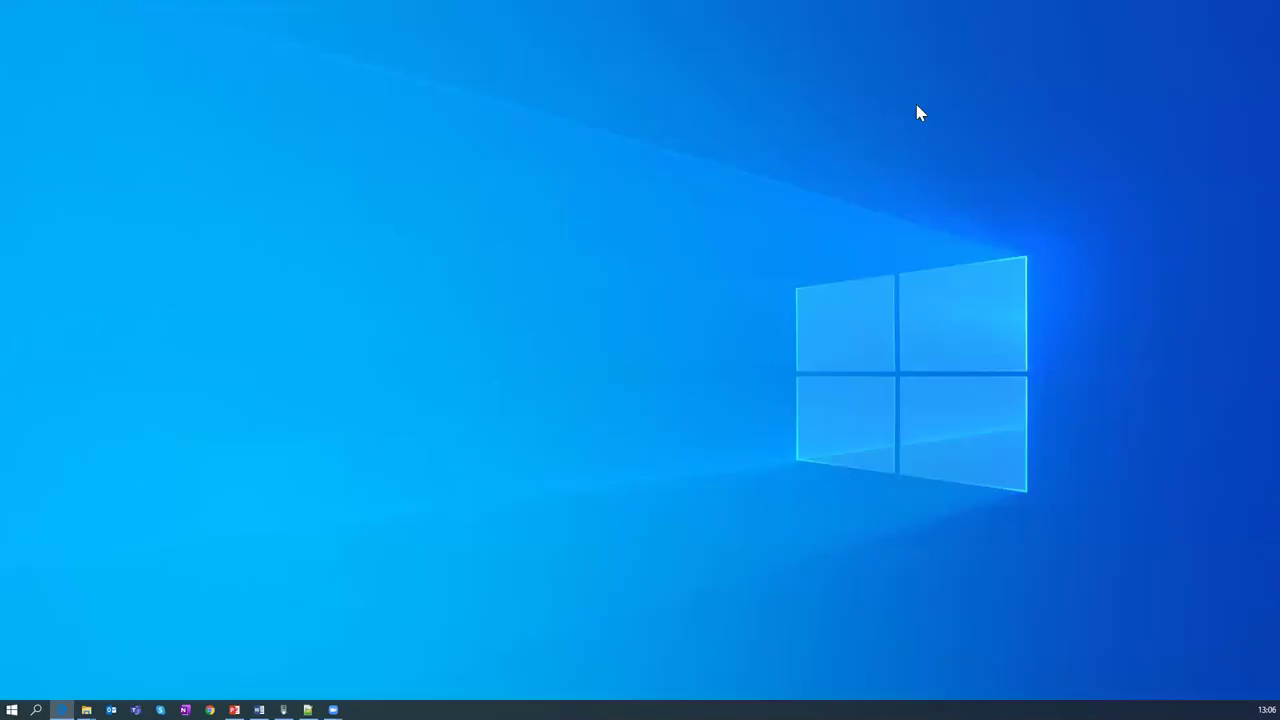